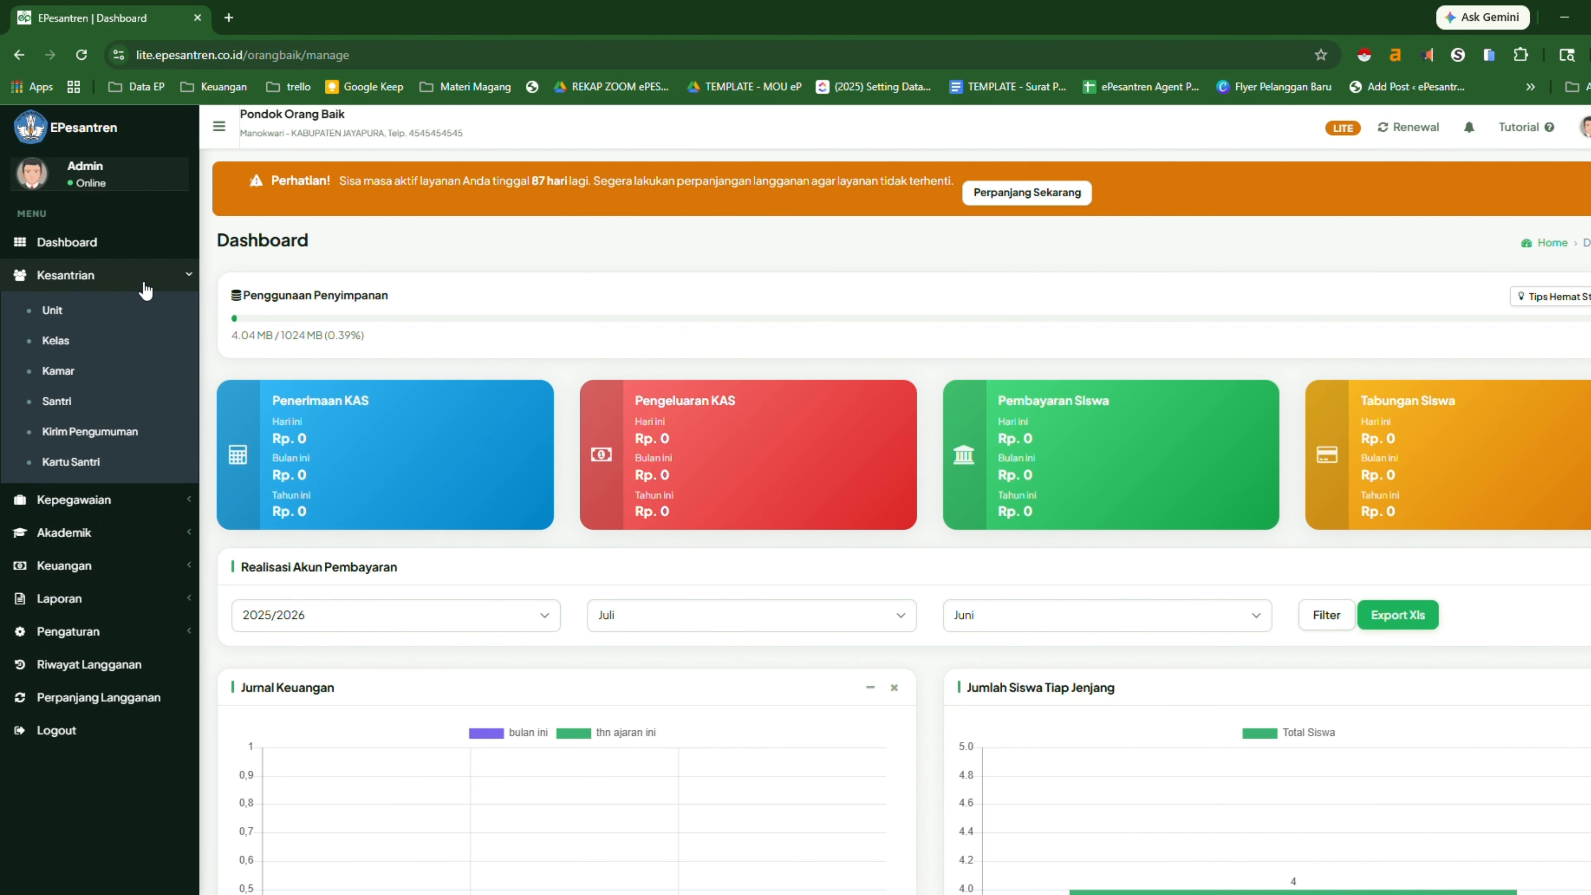
Step: Collapse the Kesantrian section of the sidebar menu
click(150, 289)
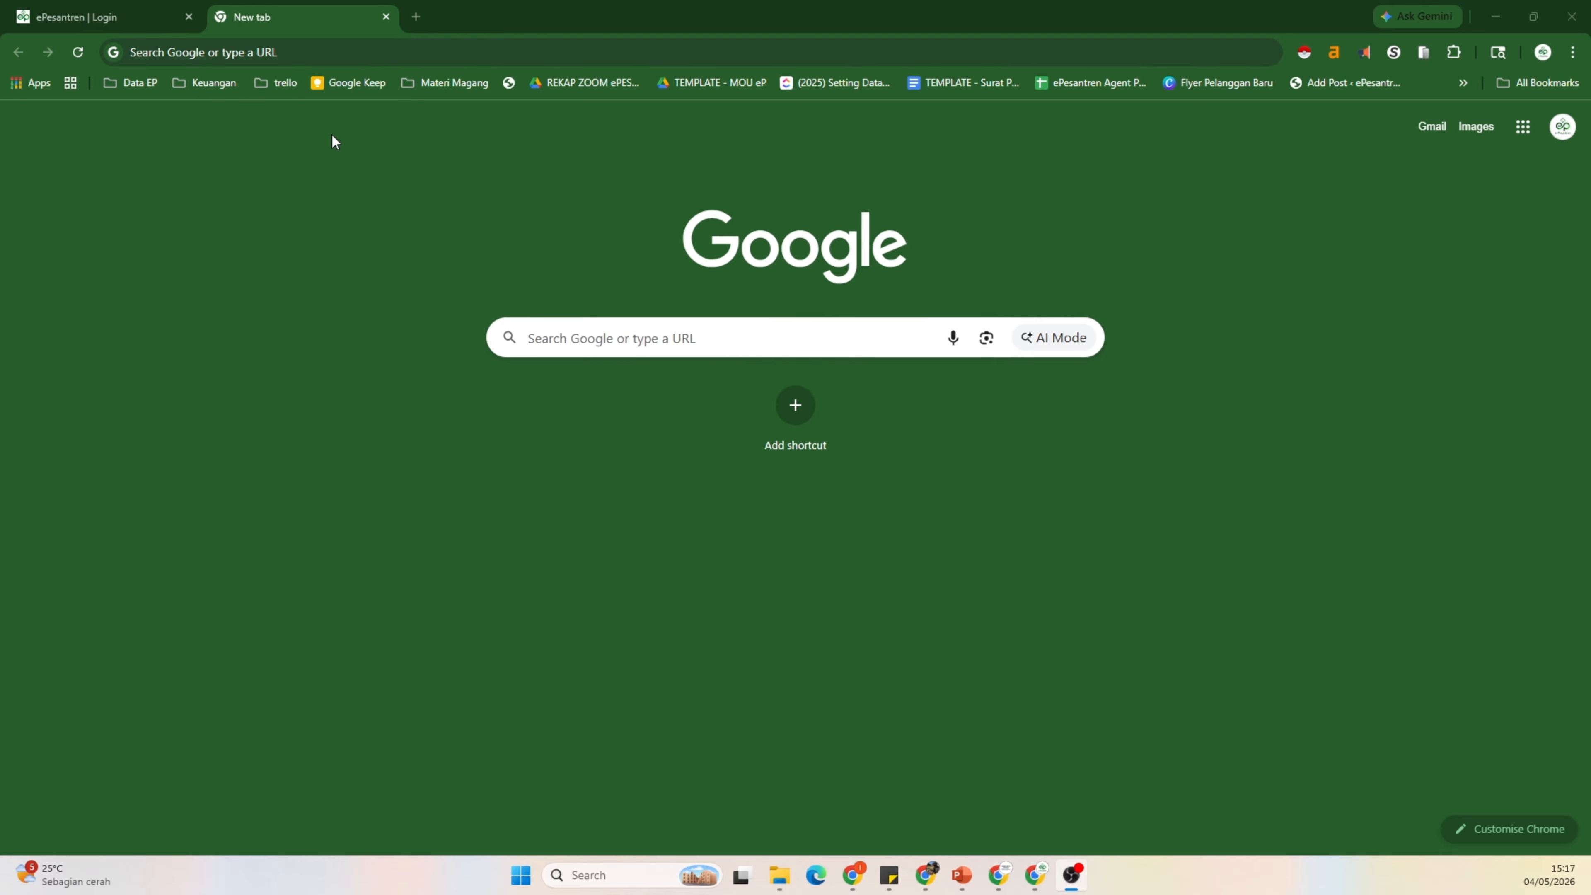
Step: Go to lite.epesantren.co.id/orangbaik to reach the Pondok Orang Baik login page
click(193, 50)
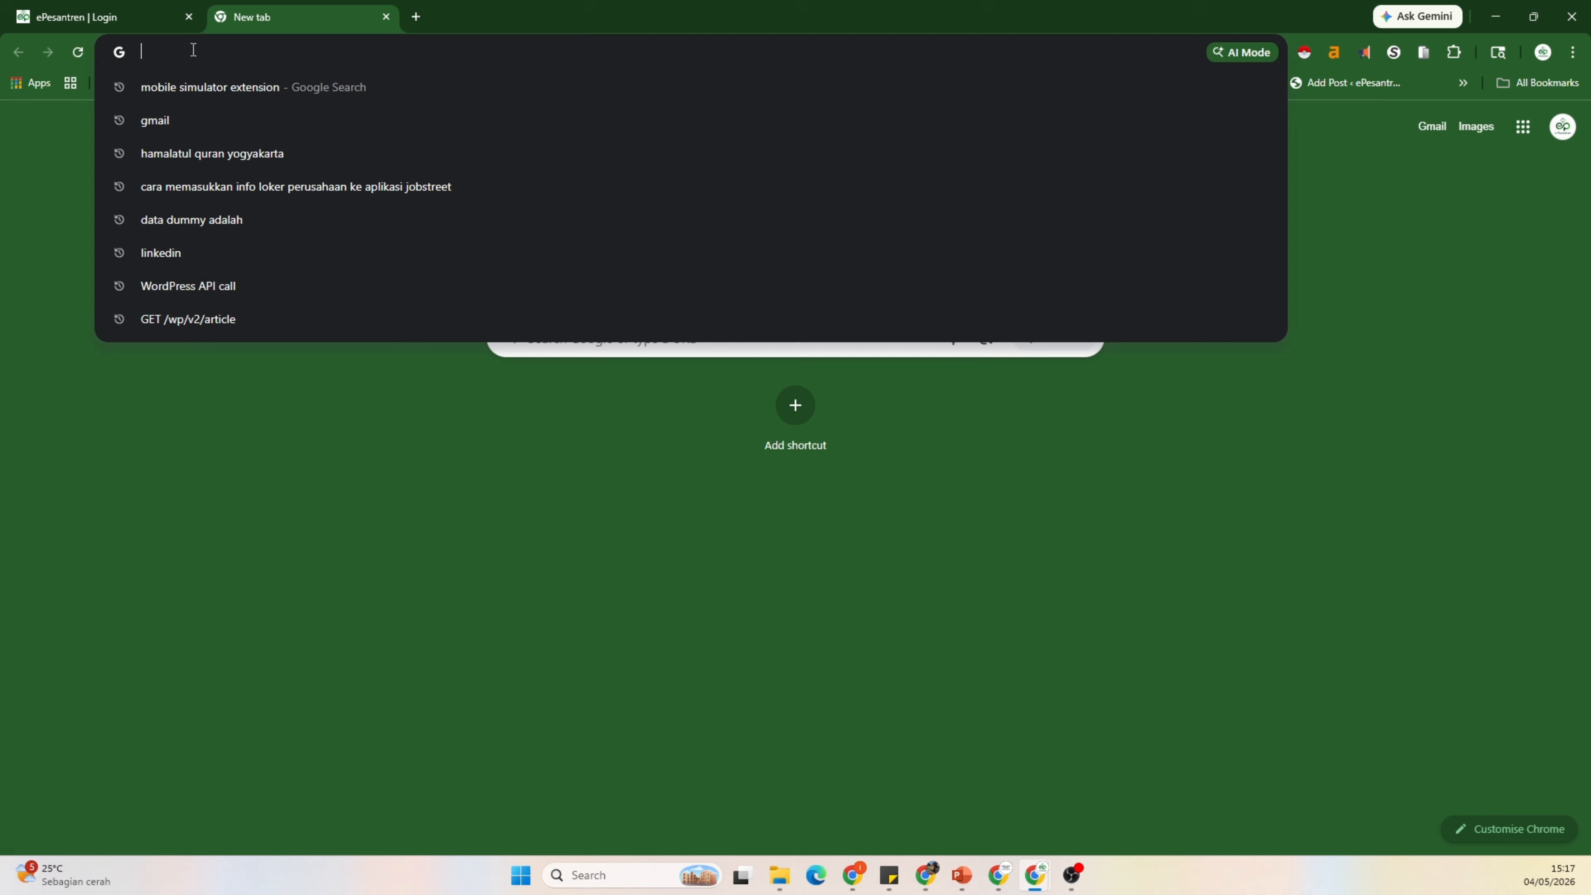
text(lite)
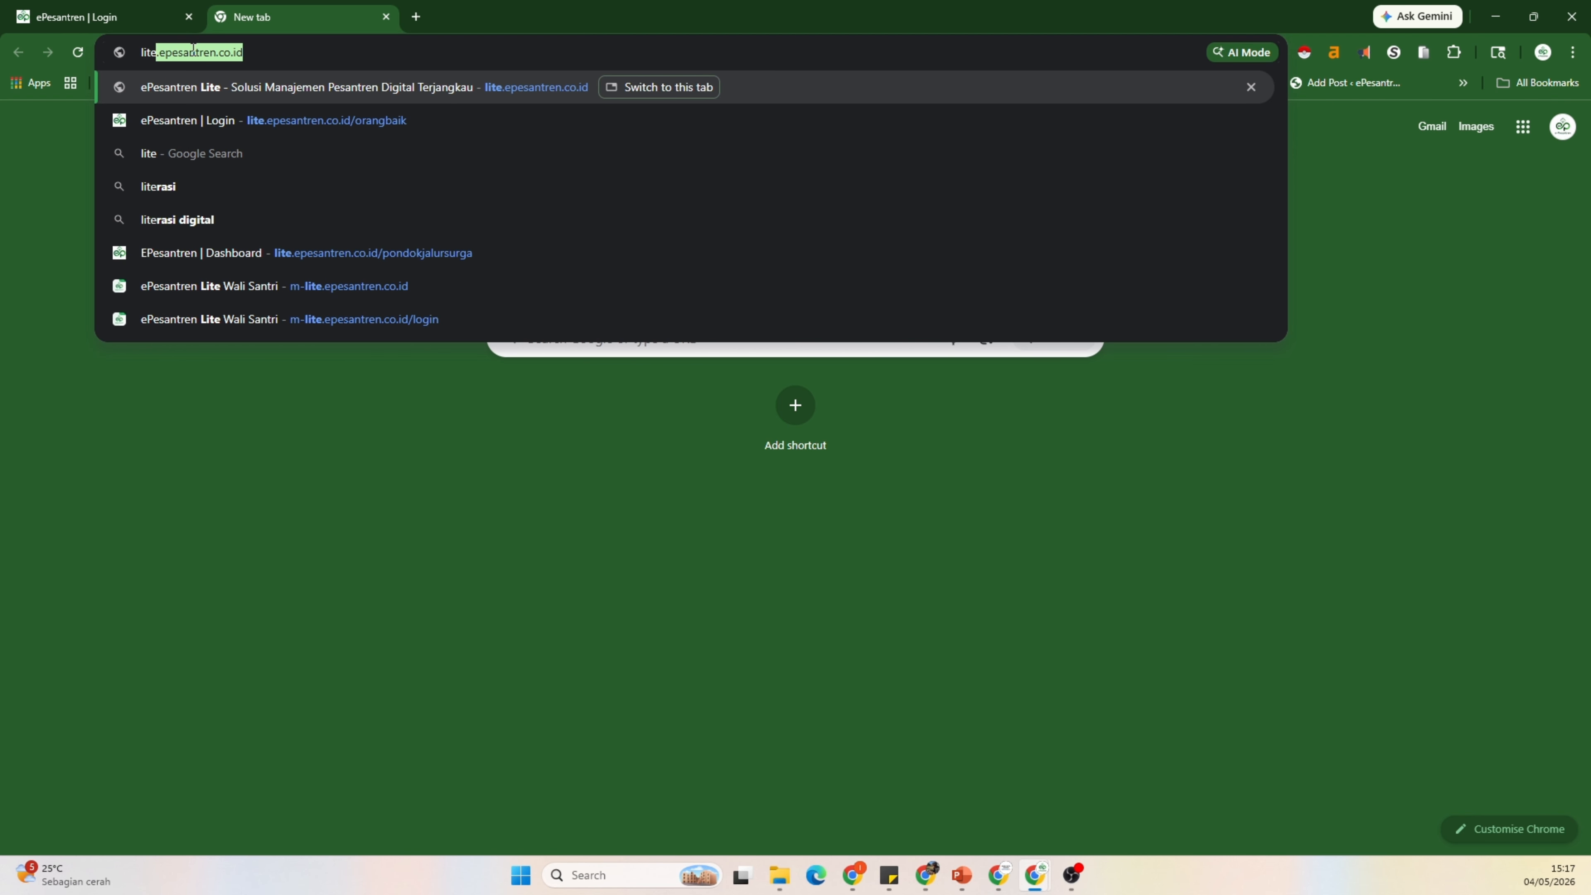
text(.epe)
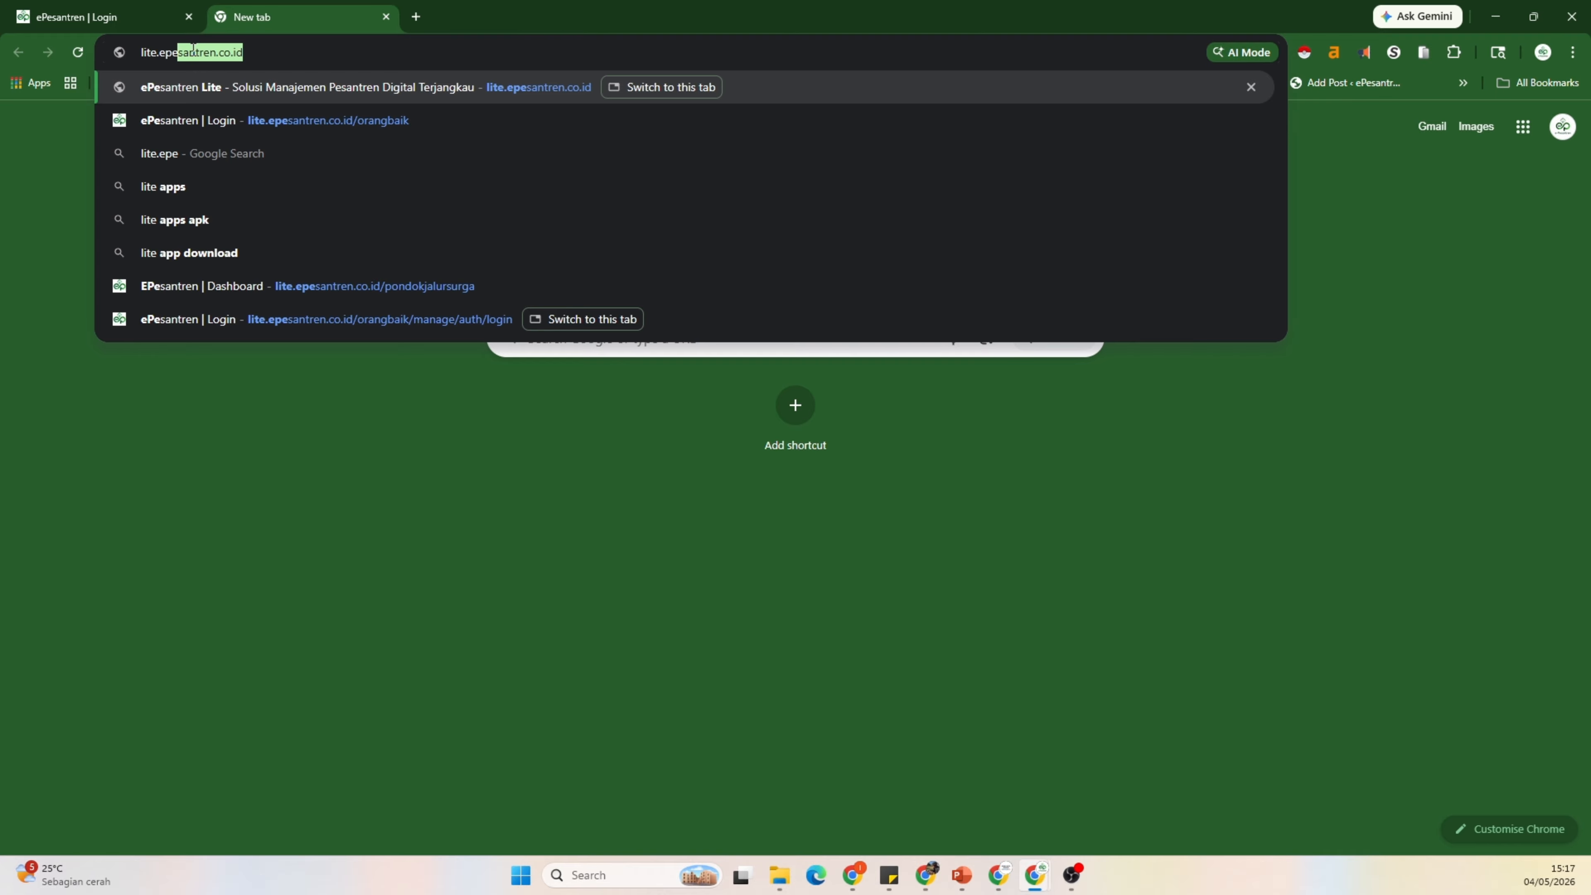
key(Right)
text(/)
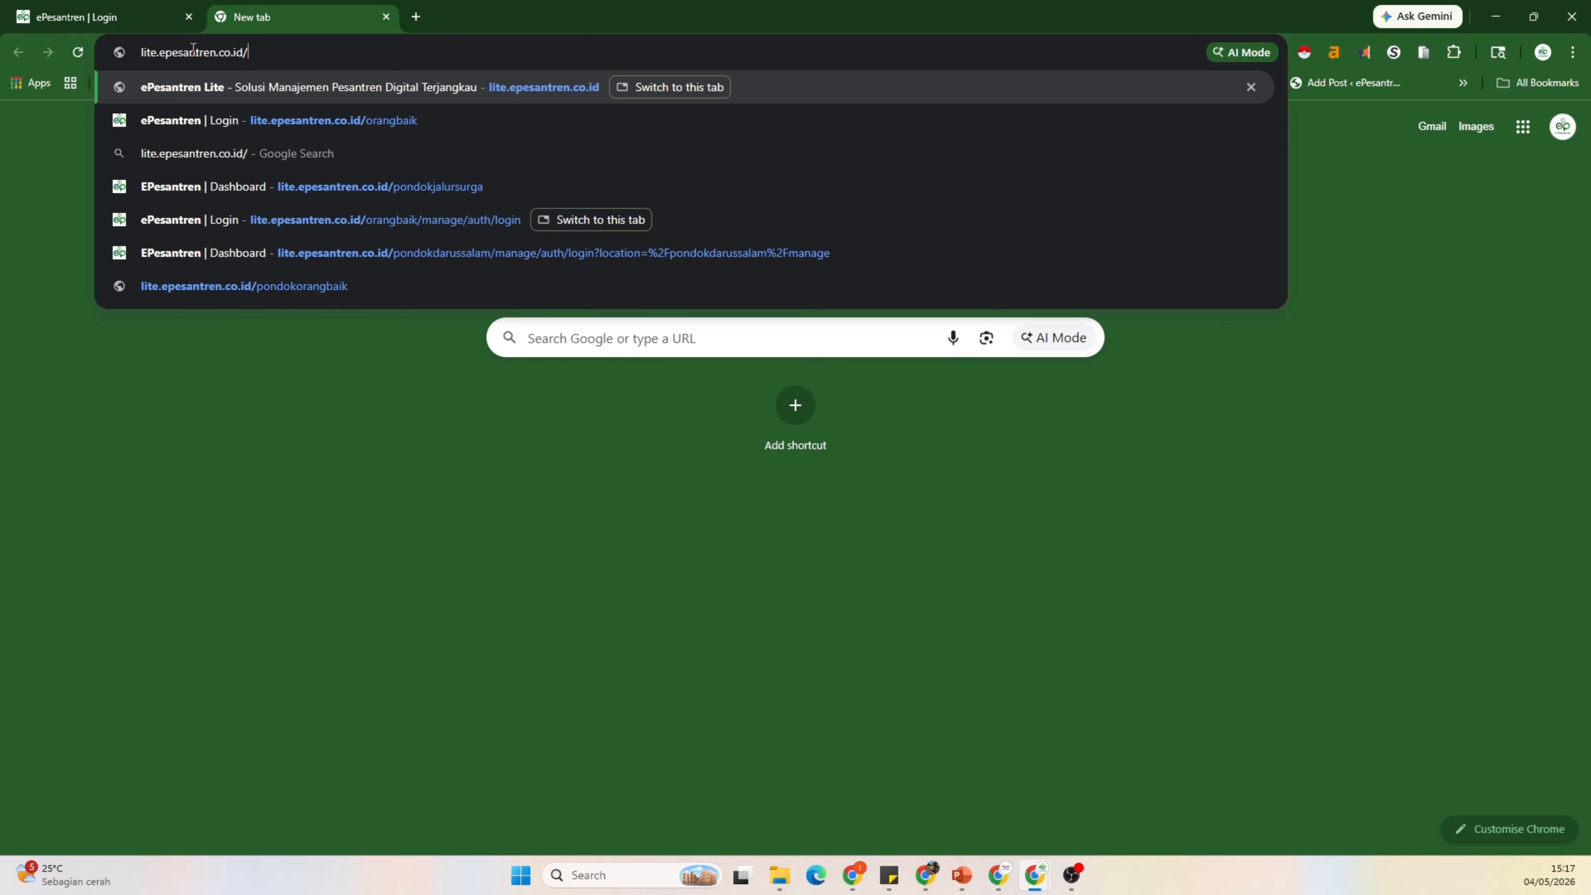
text(orang)
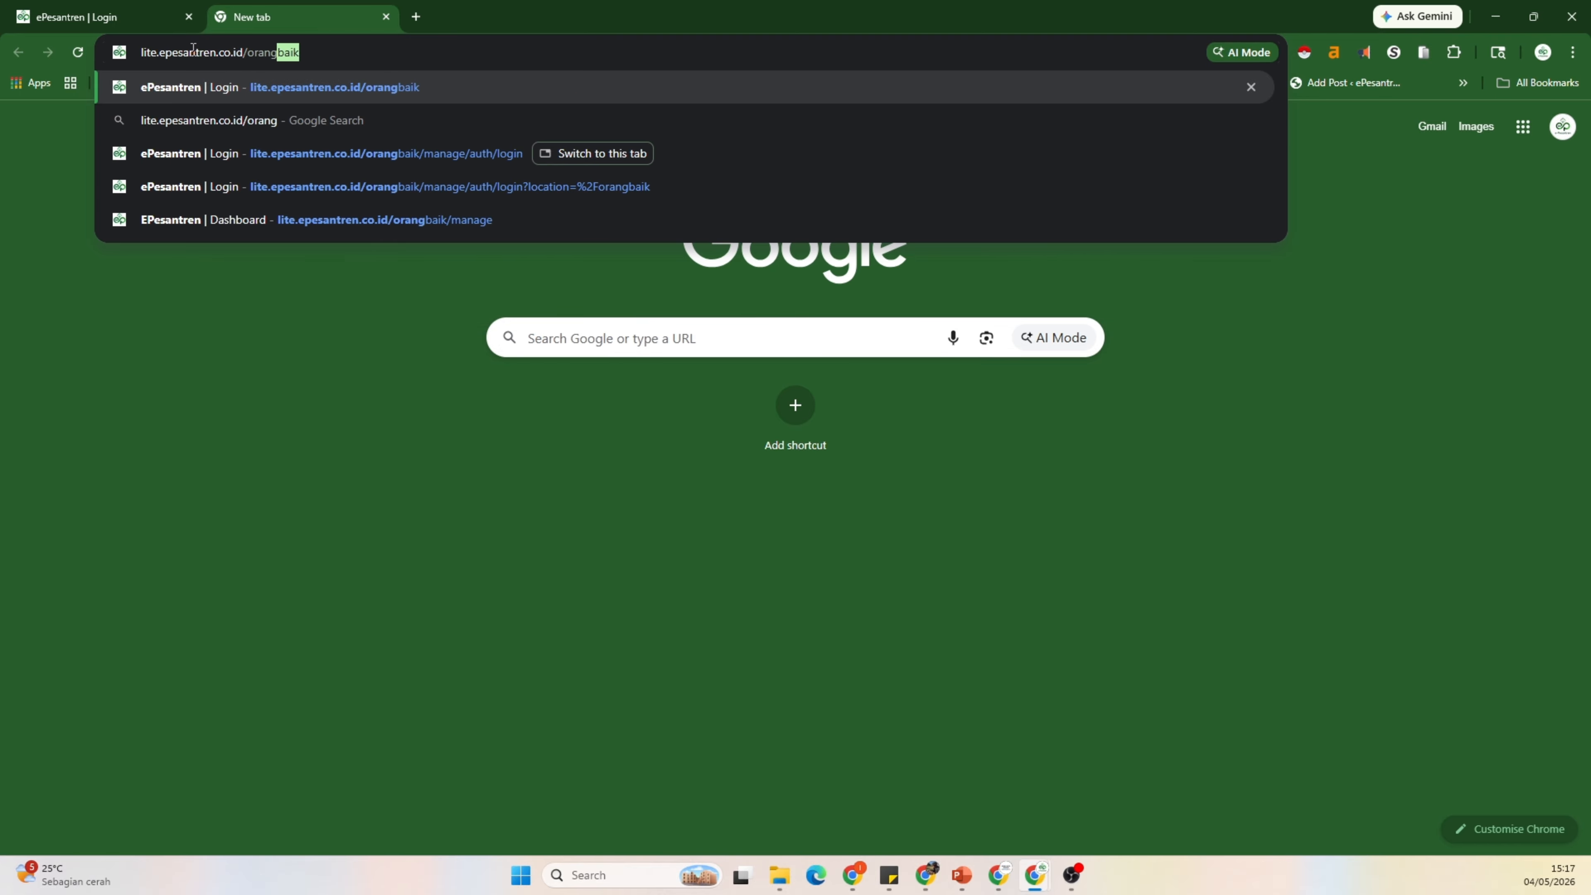
key(Return)
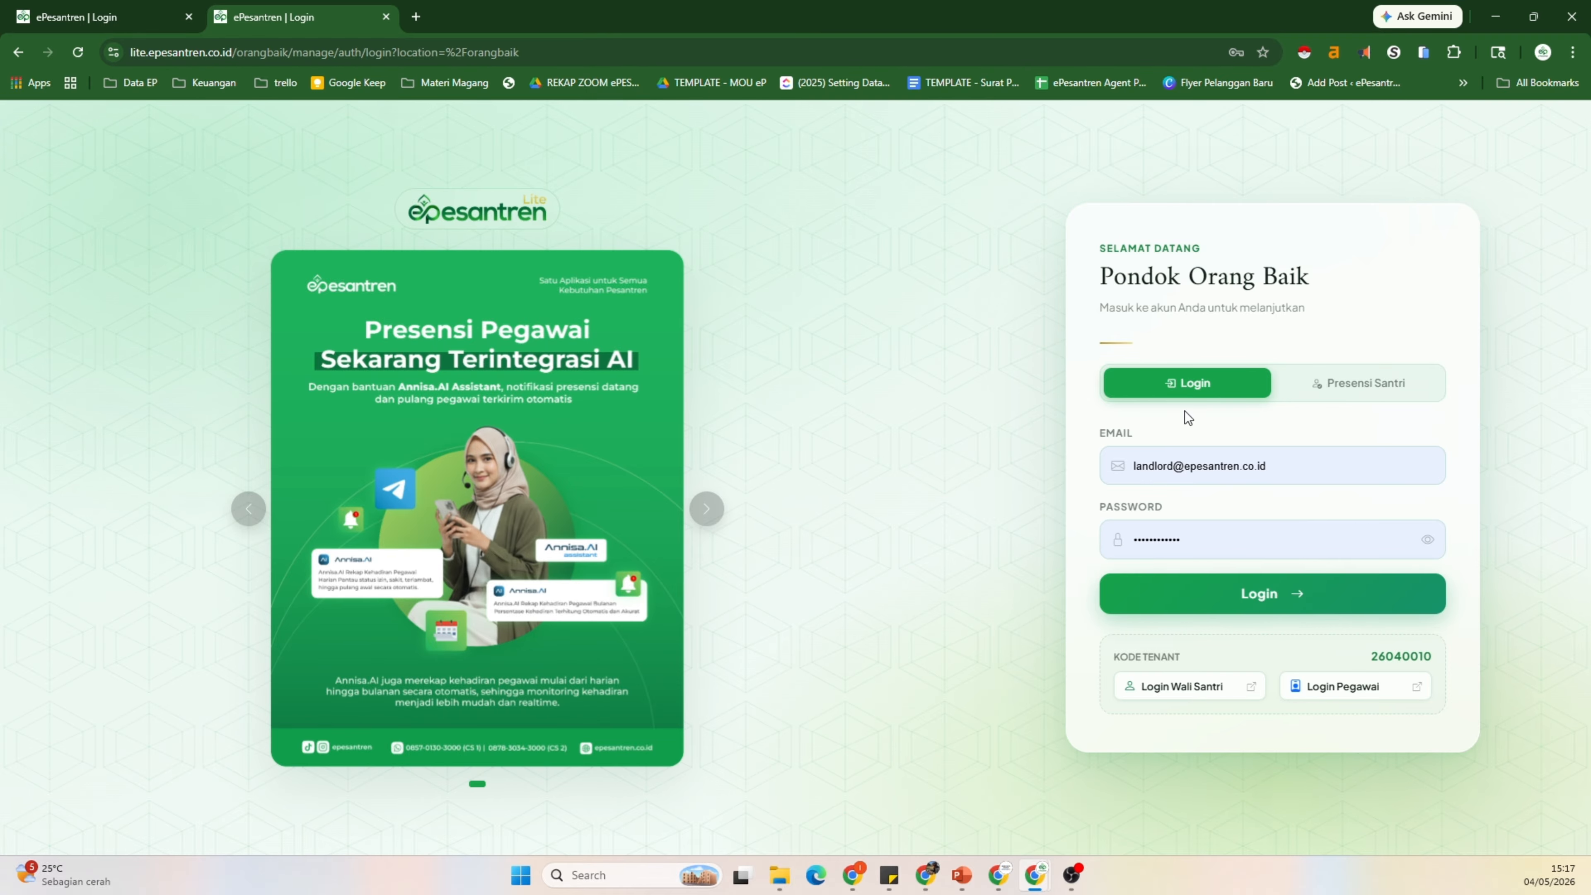
Step: Replace the email with the administrator's address, keep the saved password, and log in
click(1283, 461)
drag(1169, 467, 1279, 467)
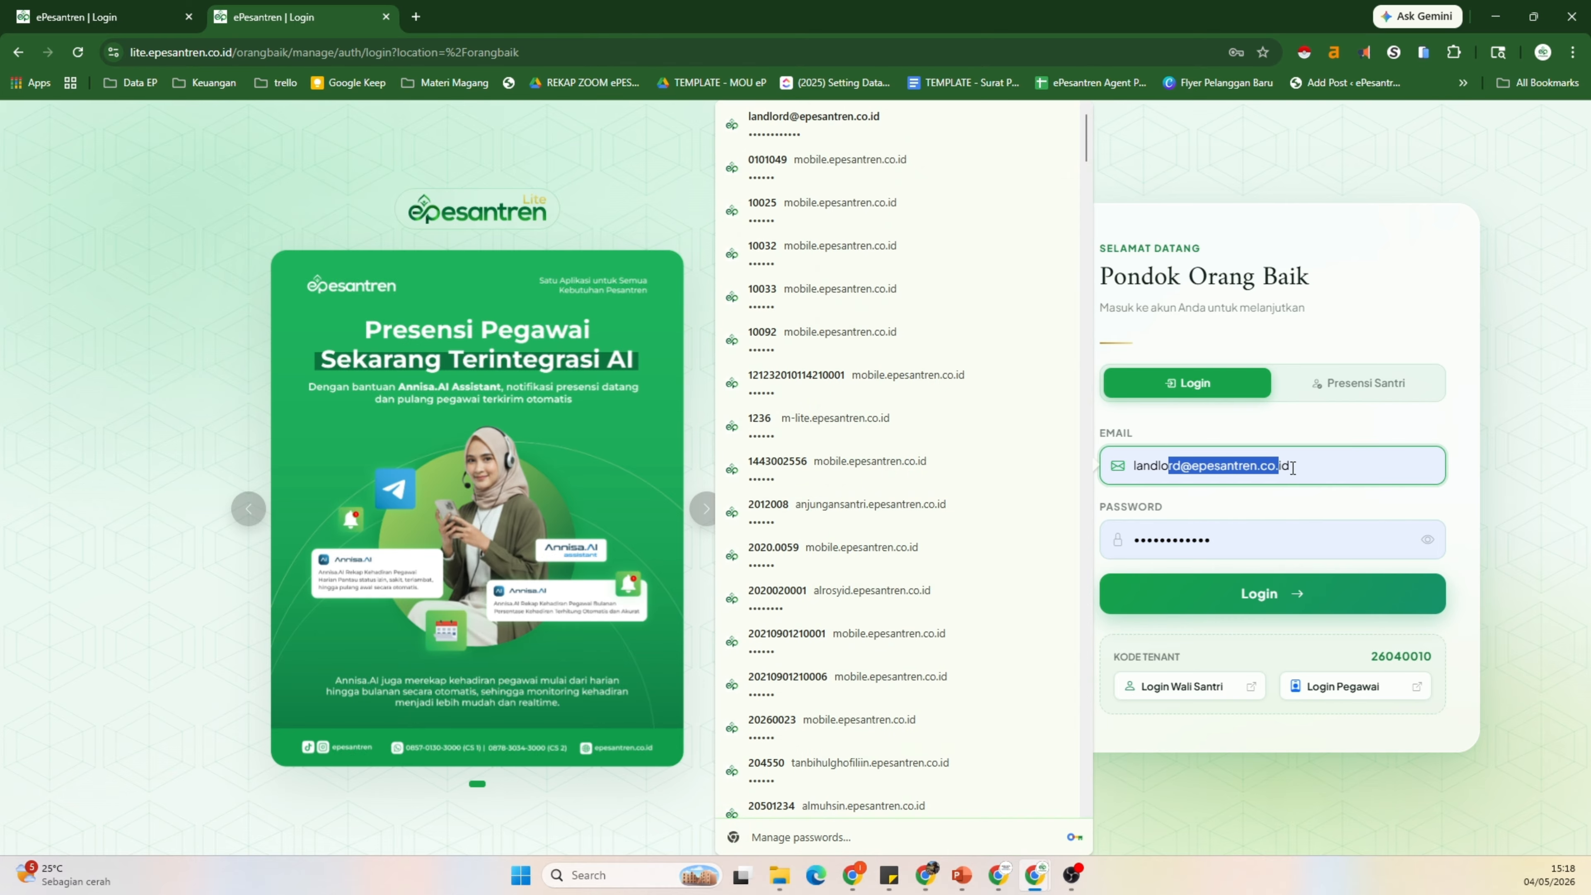
click(1296, 467)
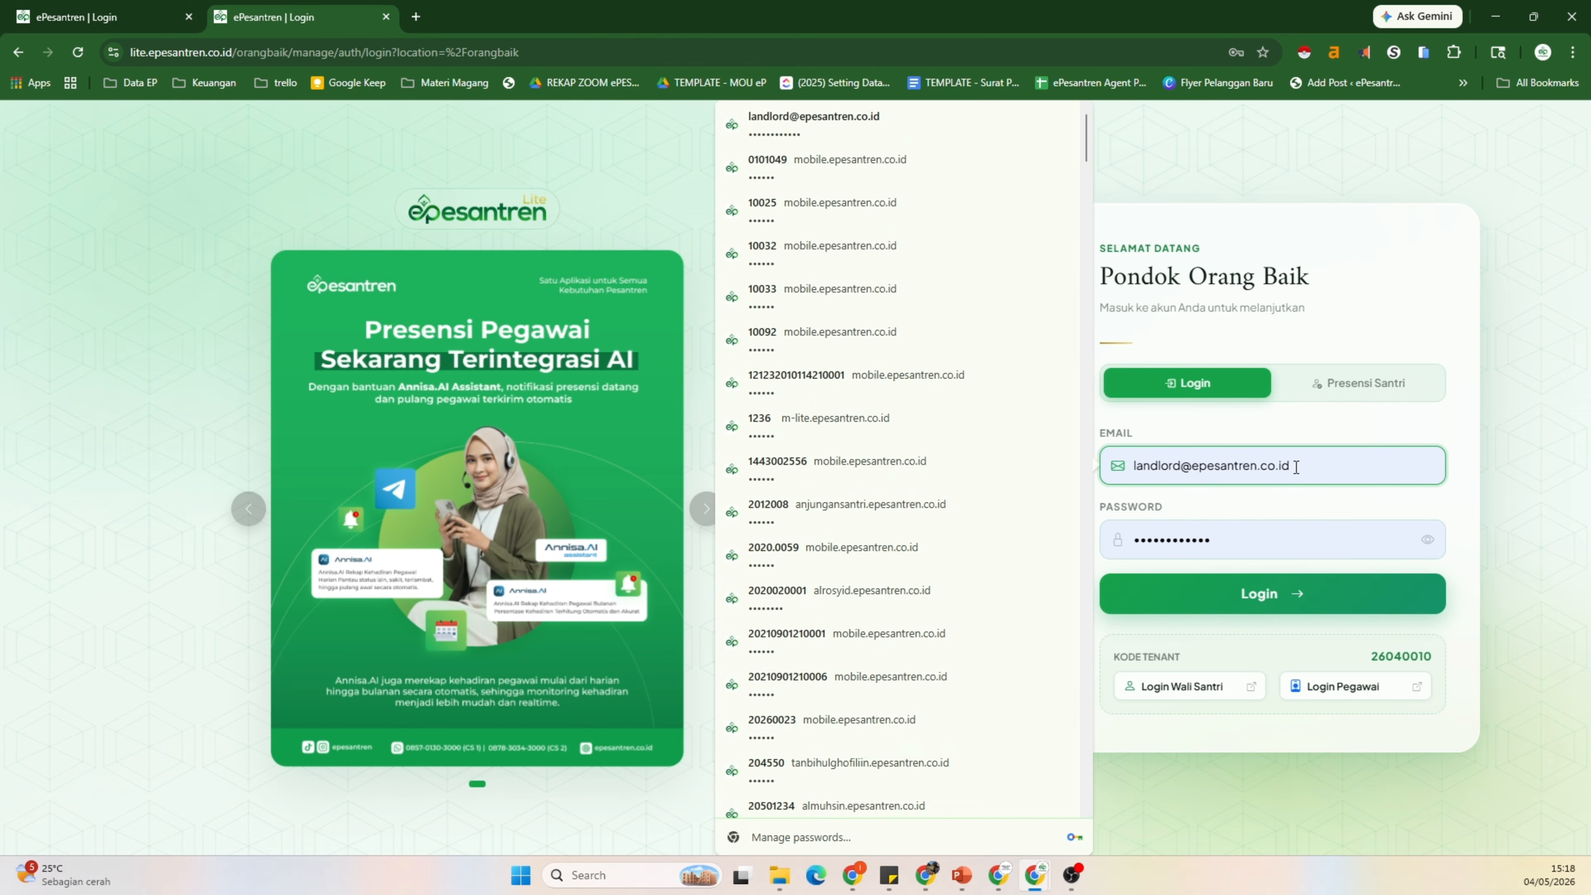
triple_click(1296, 467)
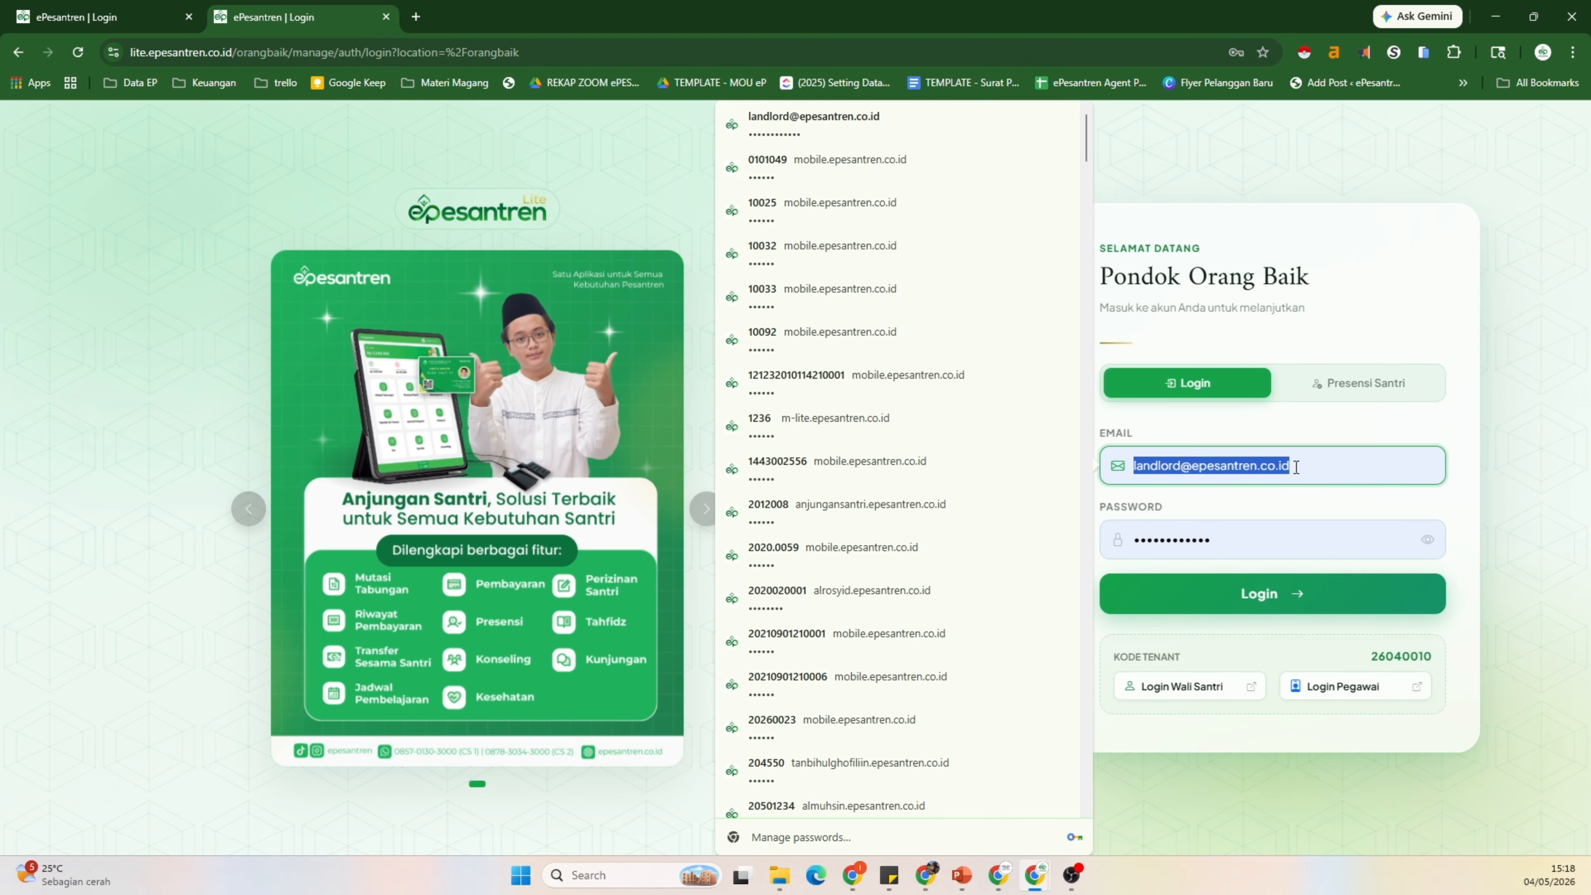
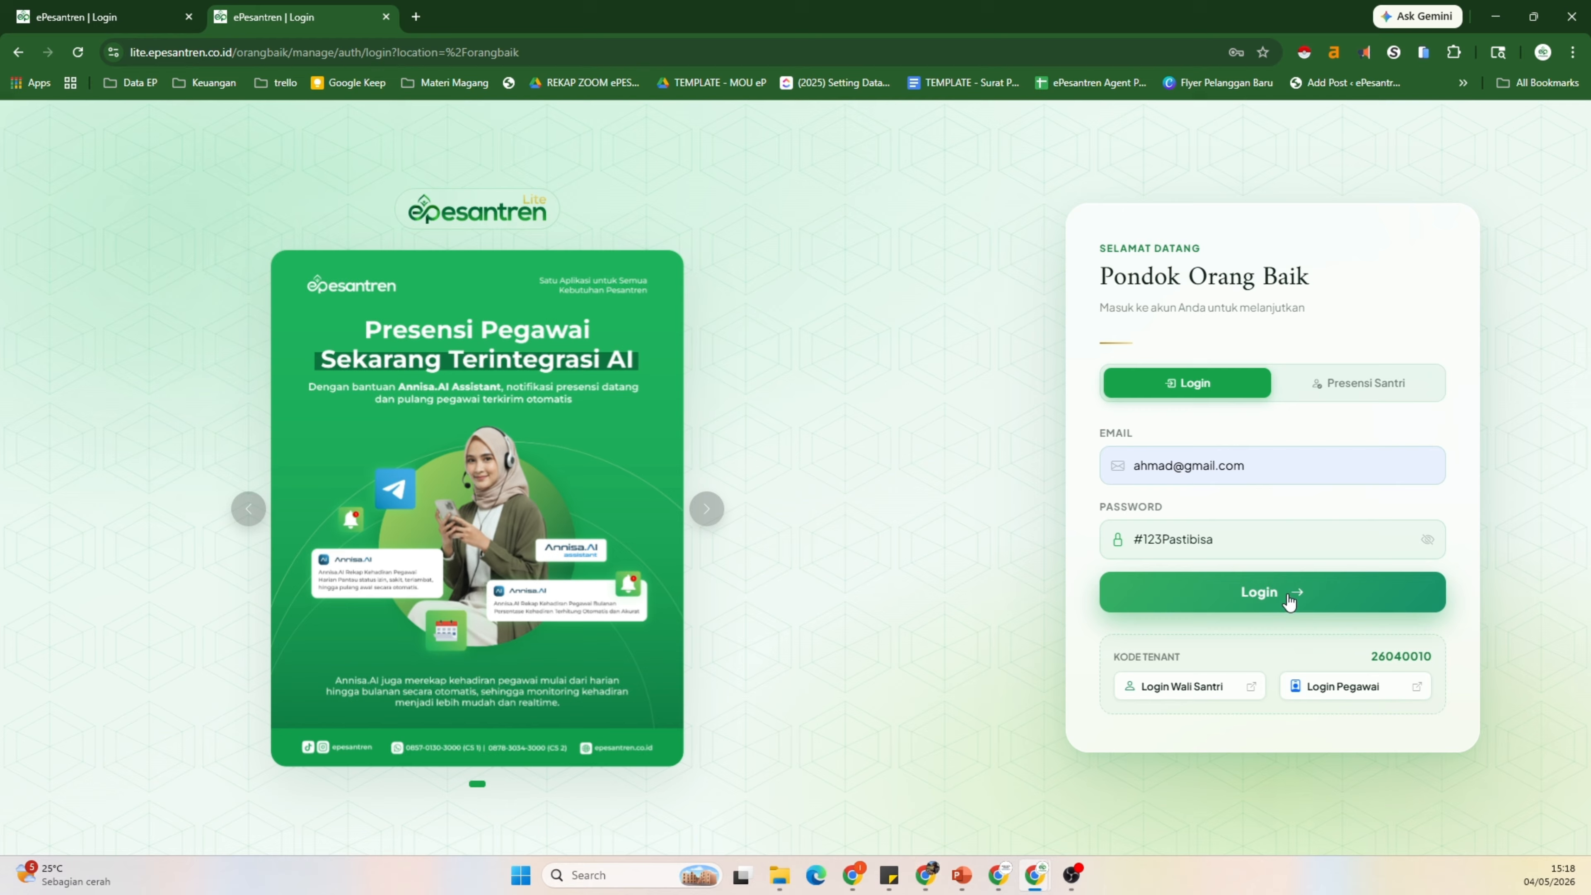
click(1277, 590)
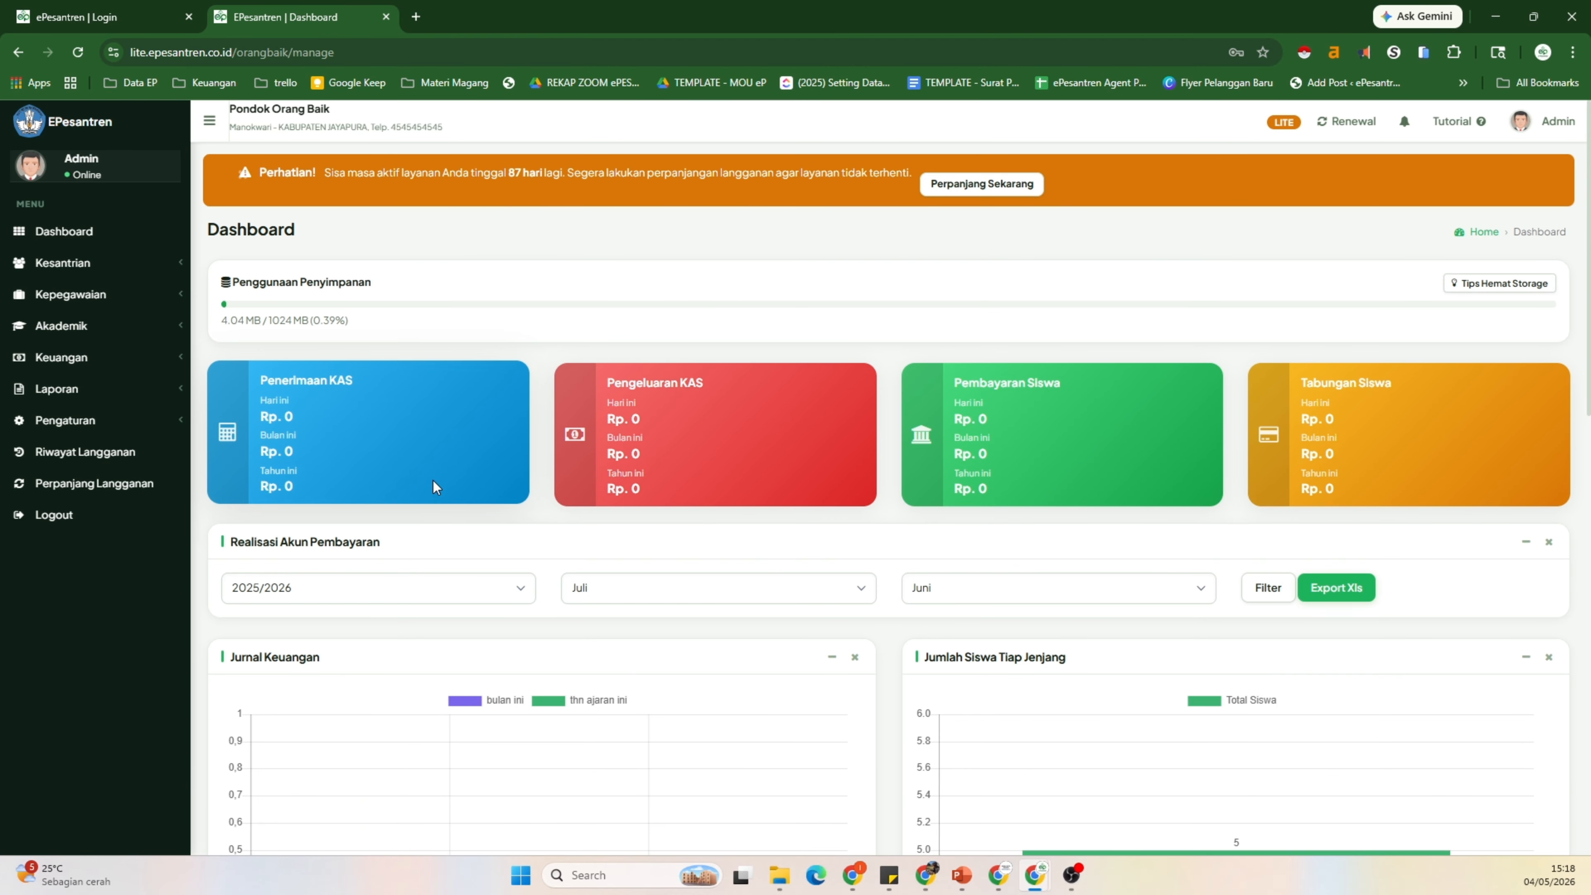
scroll(701, 517, down, 5)
scroll(700, 518, up, 5)
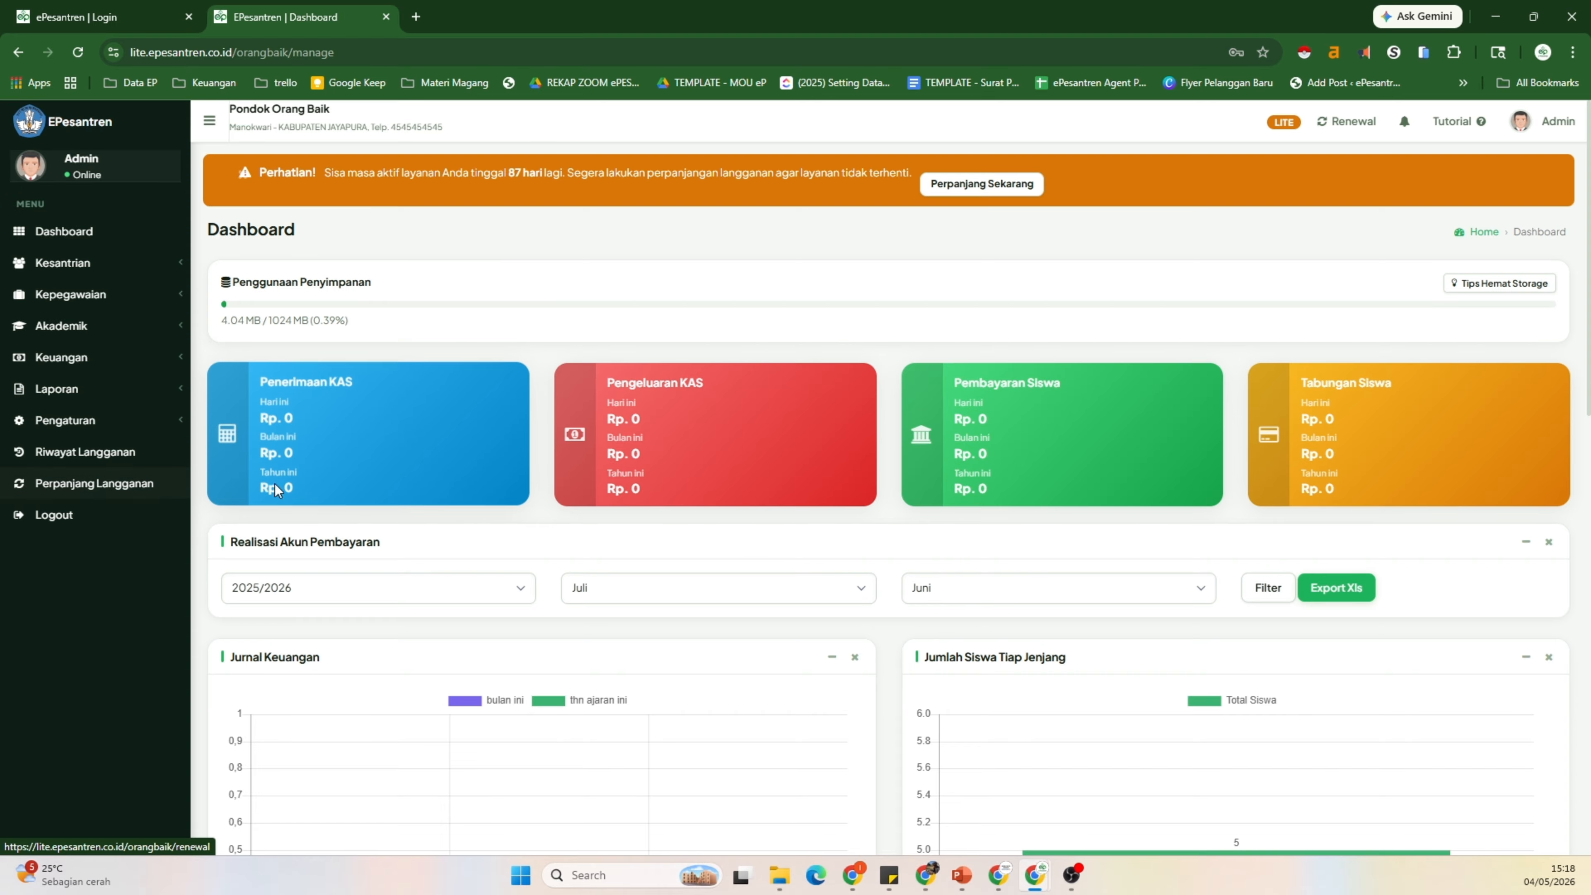
Step: View the Perpanjang Langganan page's Rp 49.000/month add-ons, then expand the Kesantrian menu
click(123, 493)
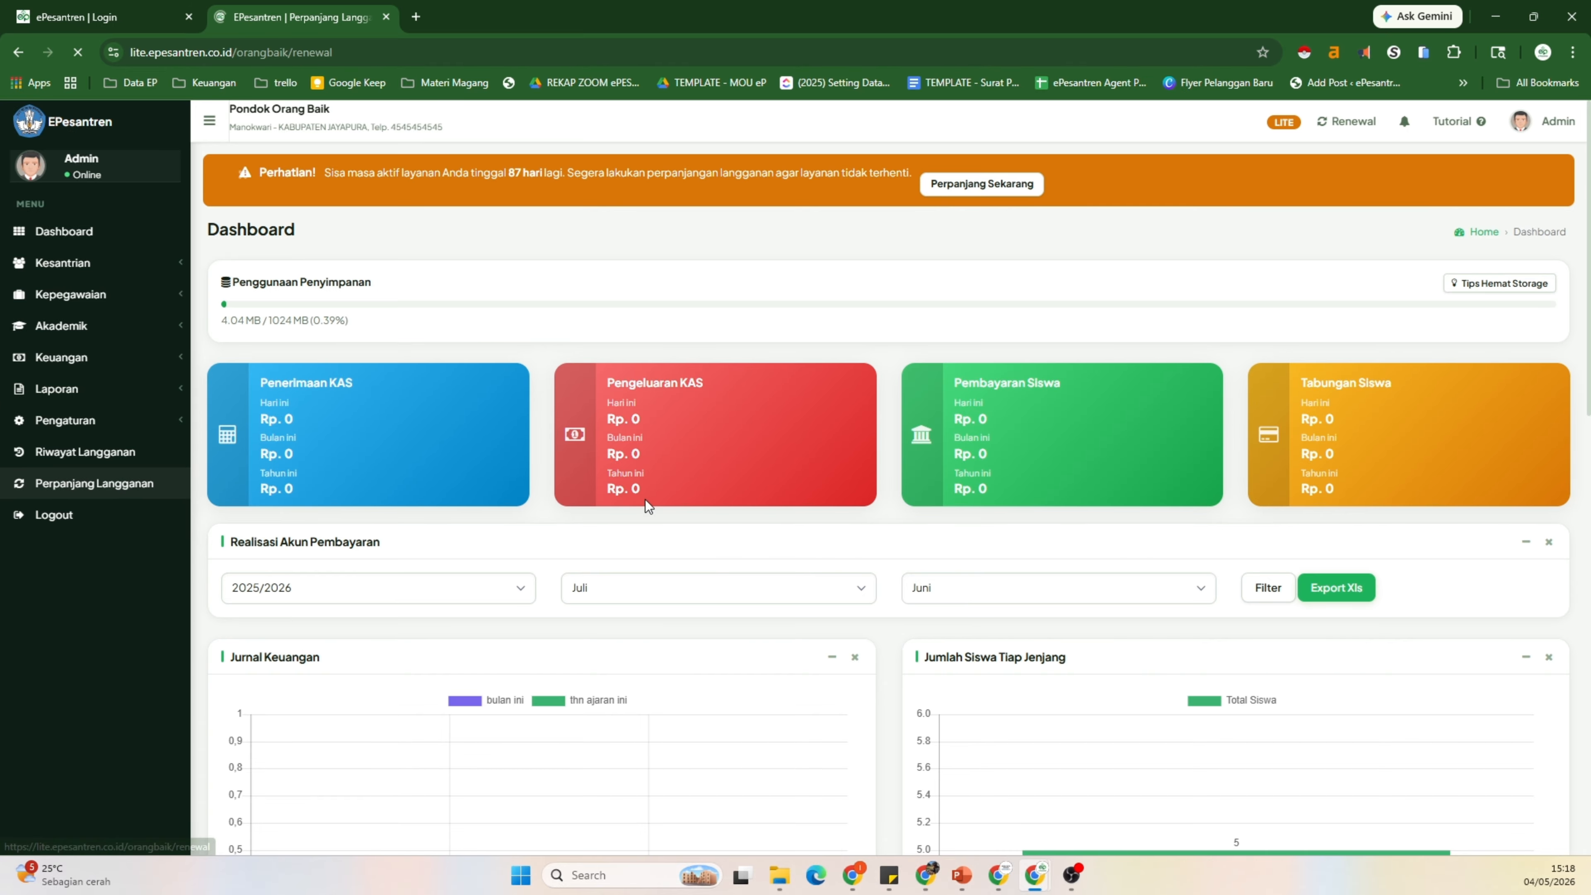
scroll(743, 469, down, 3)
scroll(744, 468, down, 6)
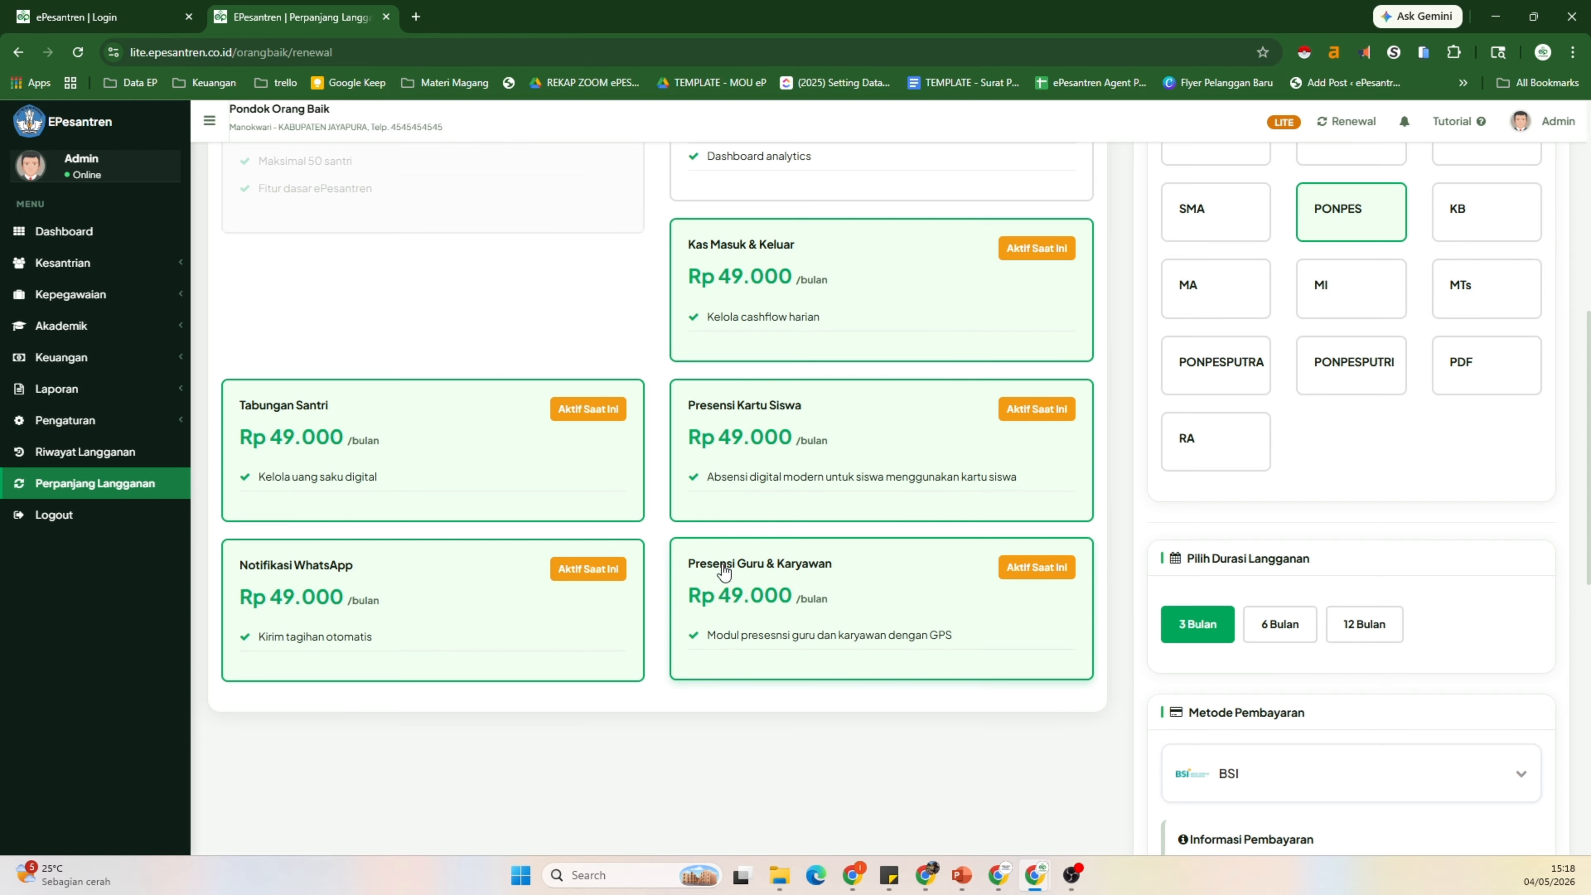
click(151, 283)
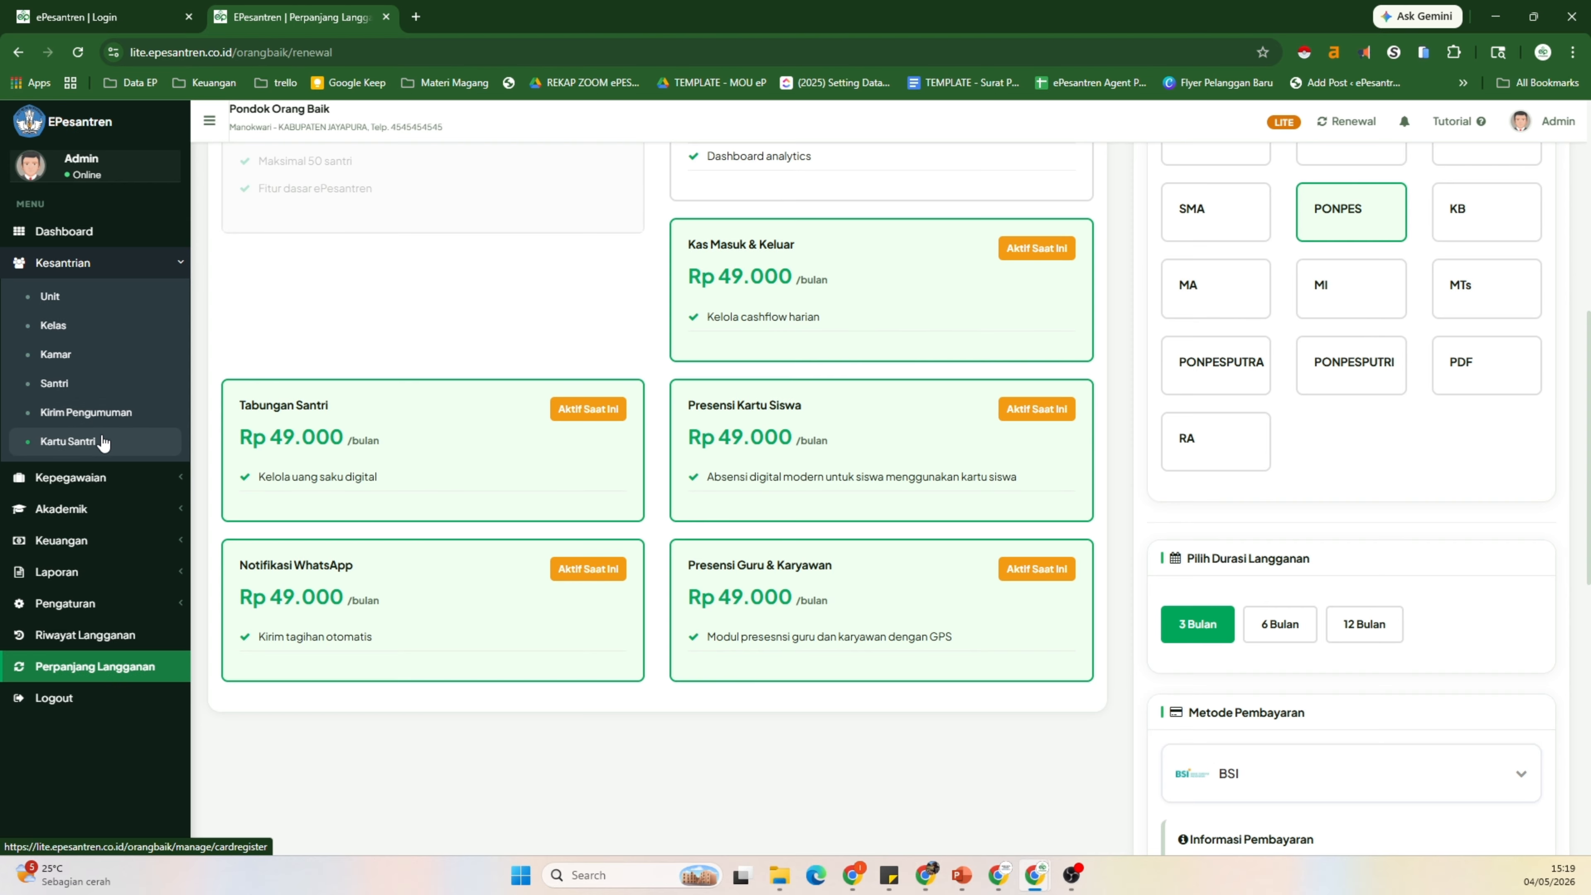
Step: Browse the Kartu Santri and Unit lists, ending on the Kelas class list
click(103, 441)
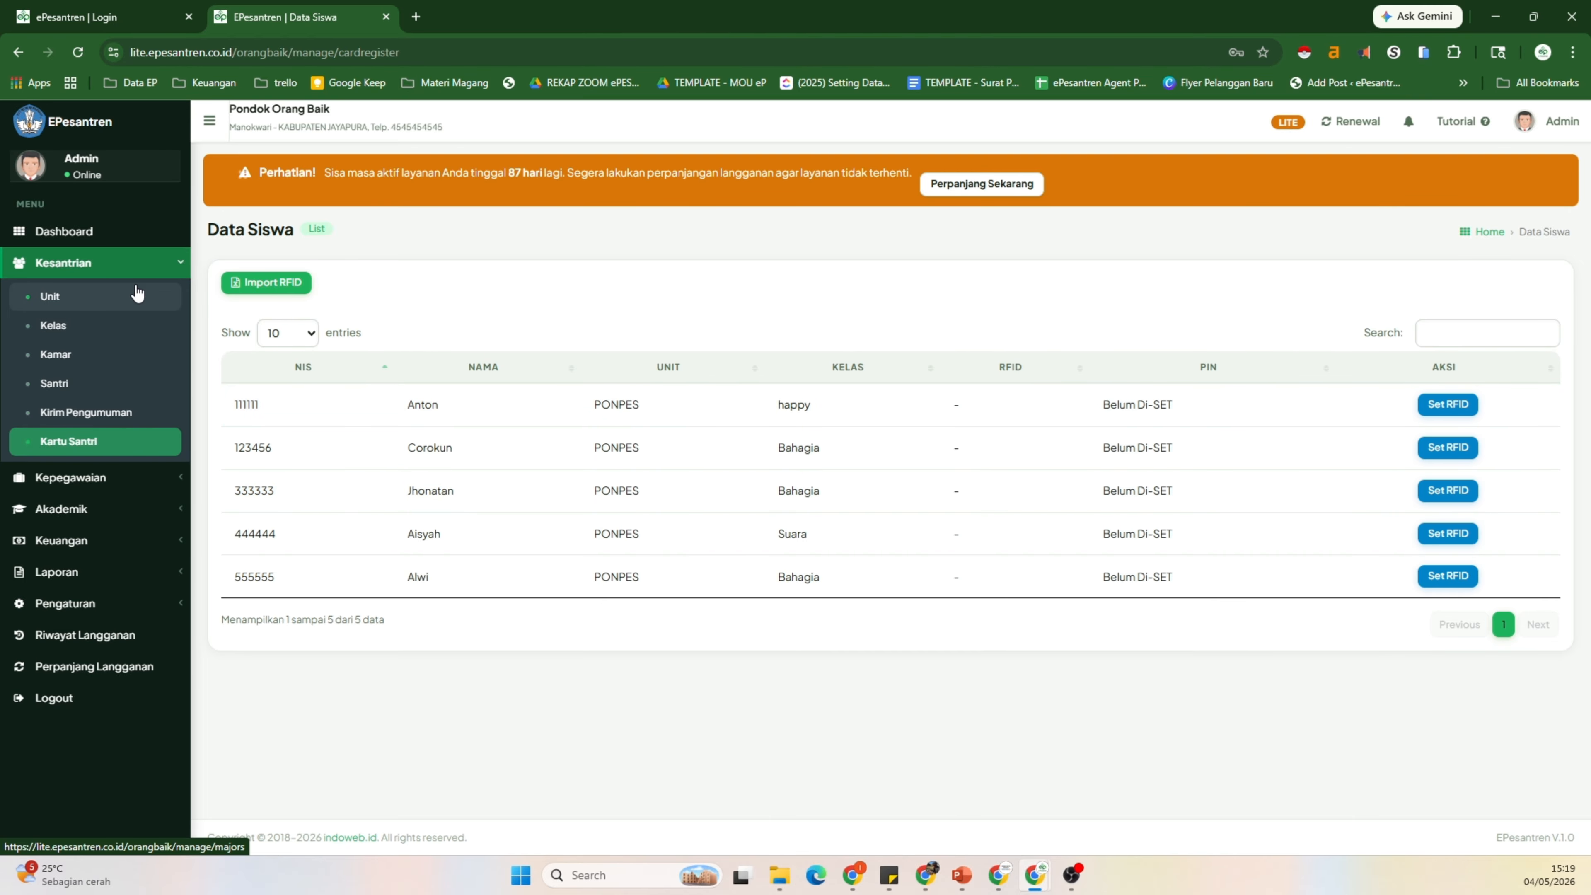
click(137, 293)
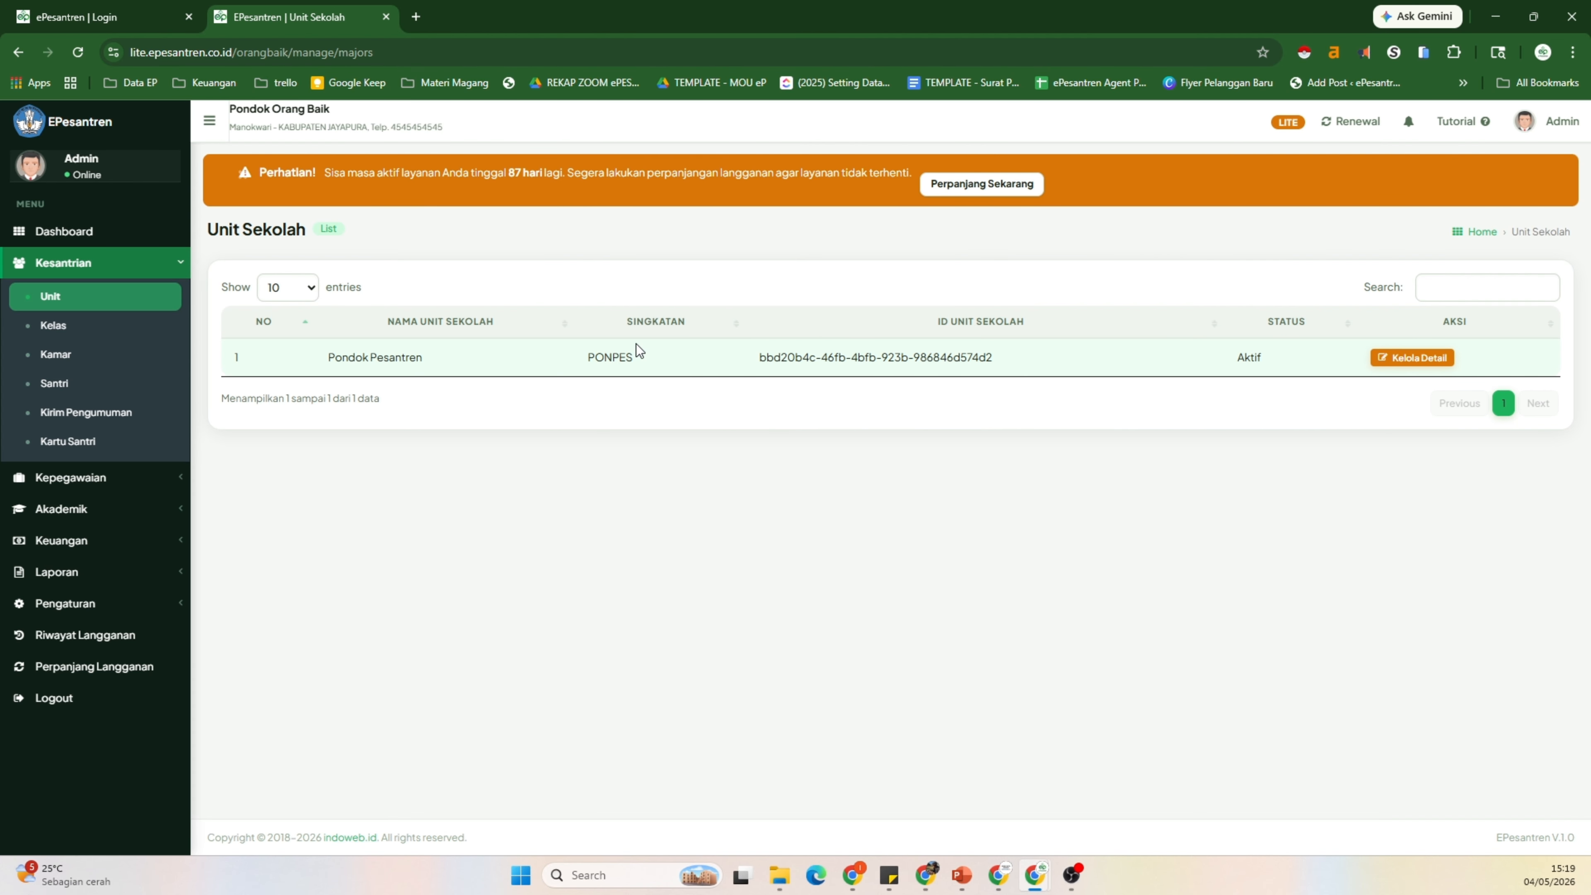
click(105, 328)
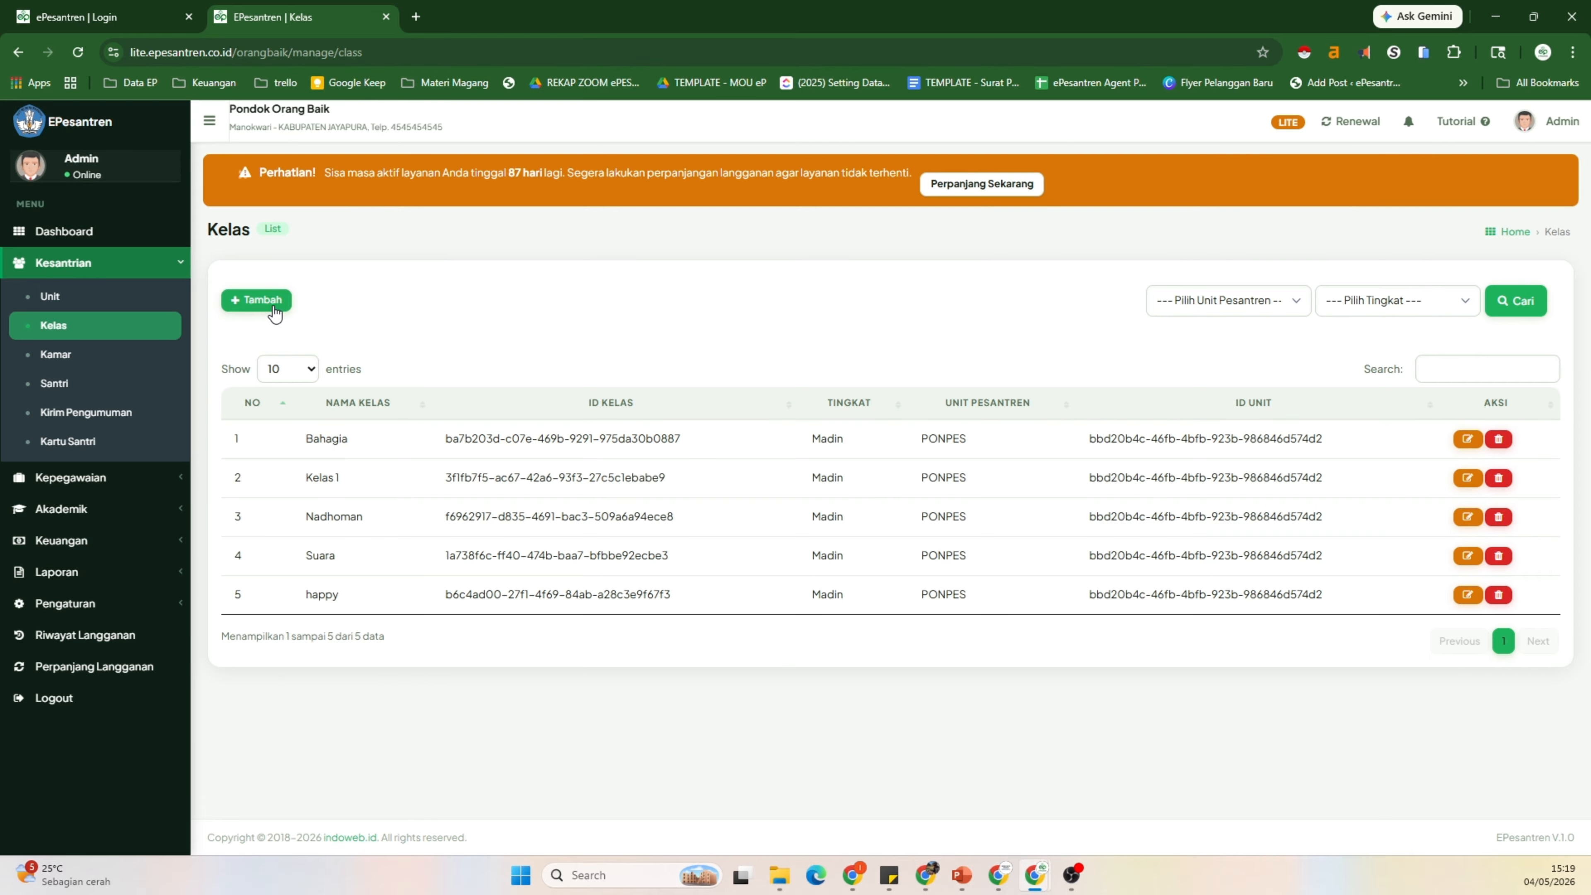
Step: Create class 'Kelas 10' under unit PONPES at the Mahad level
click(274, 314)
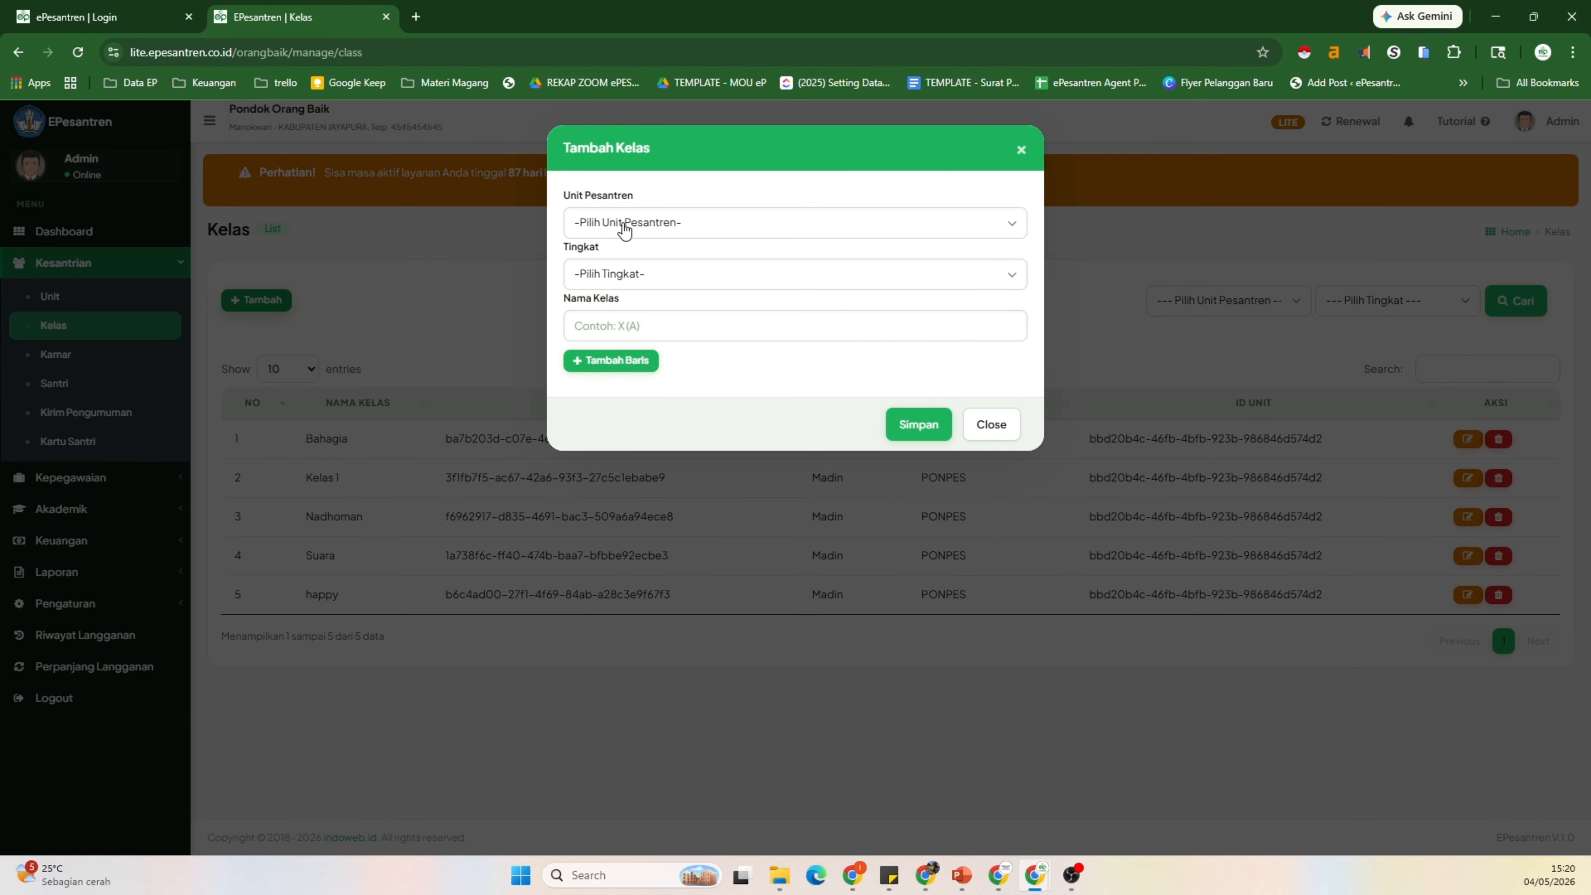
click(624, 228)
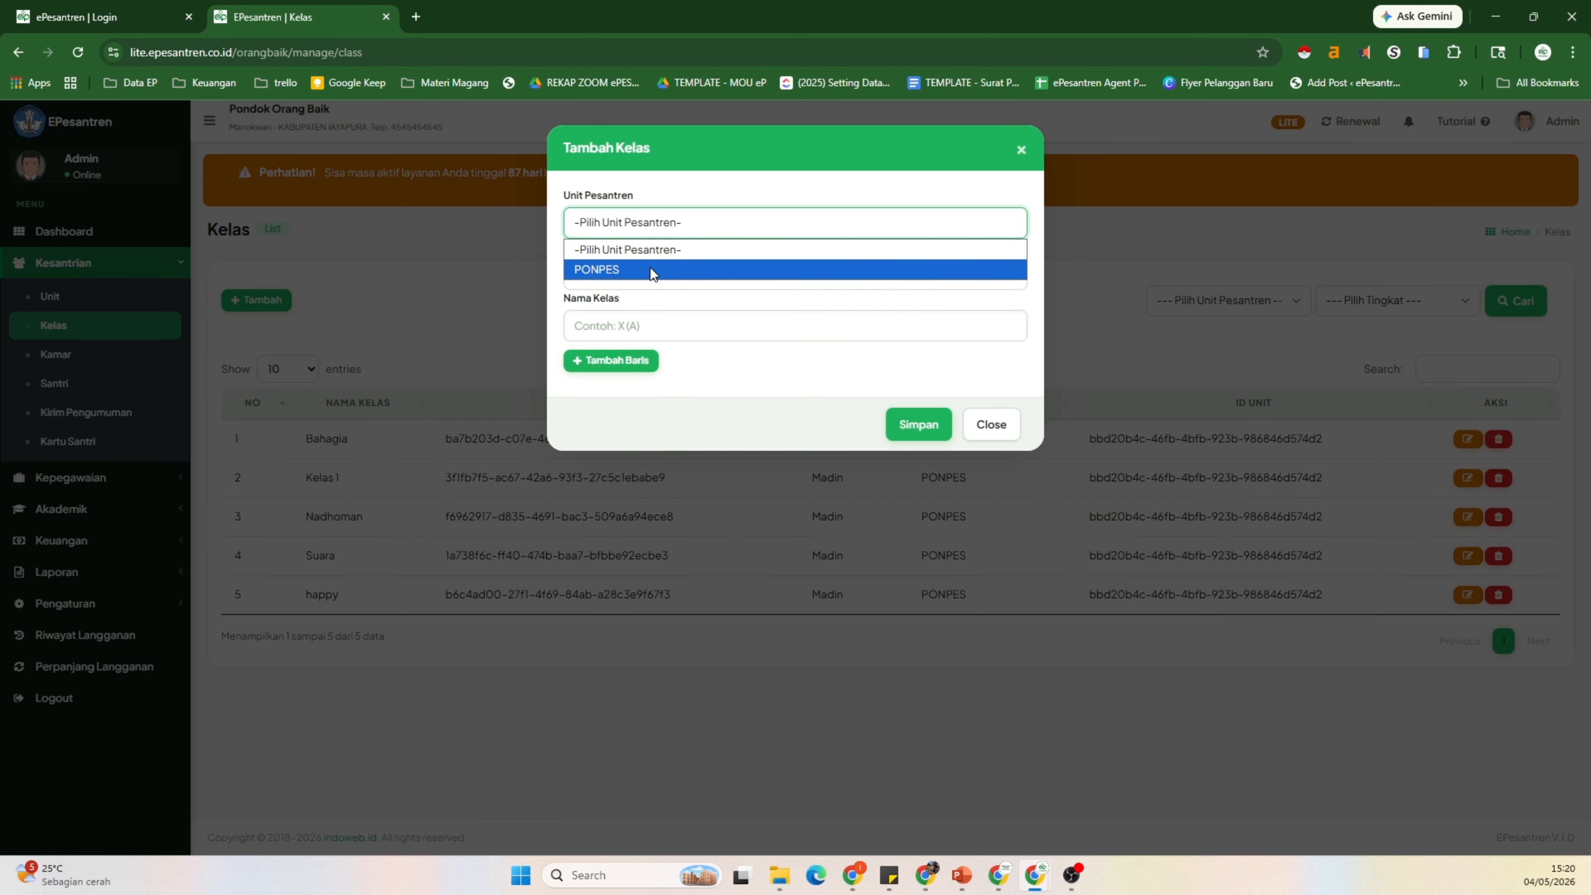
click(608, 271)
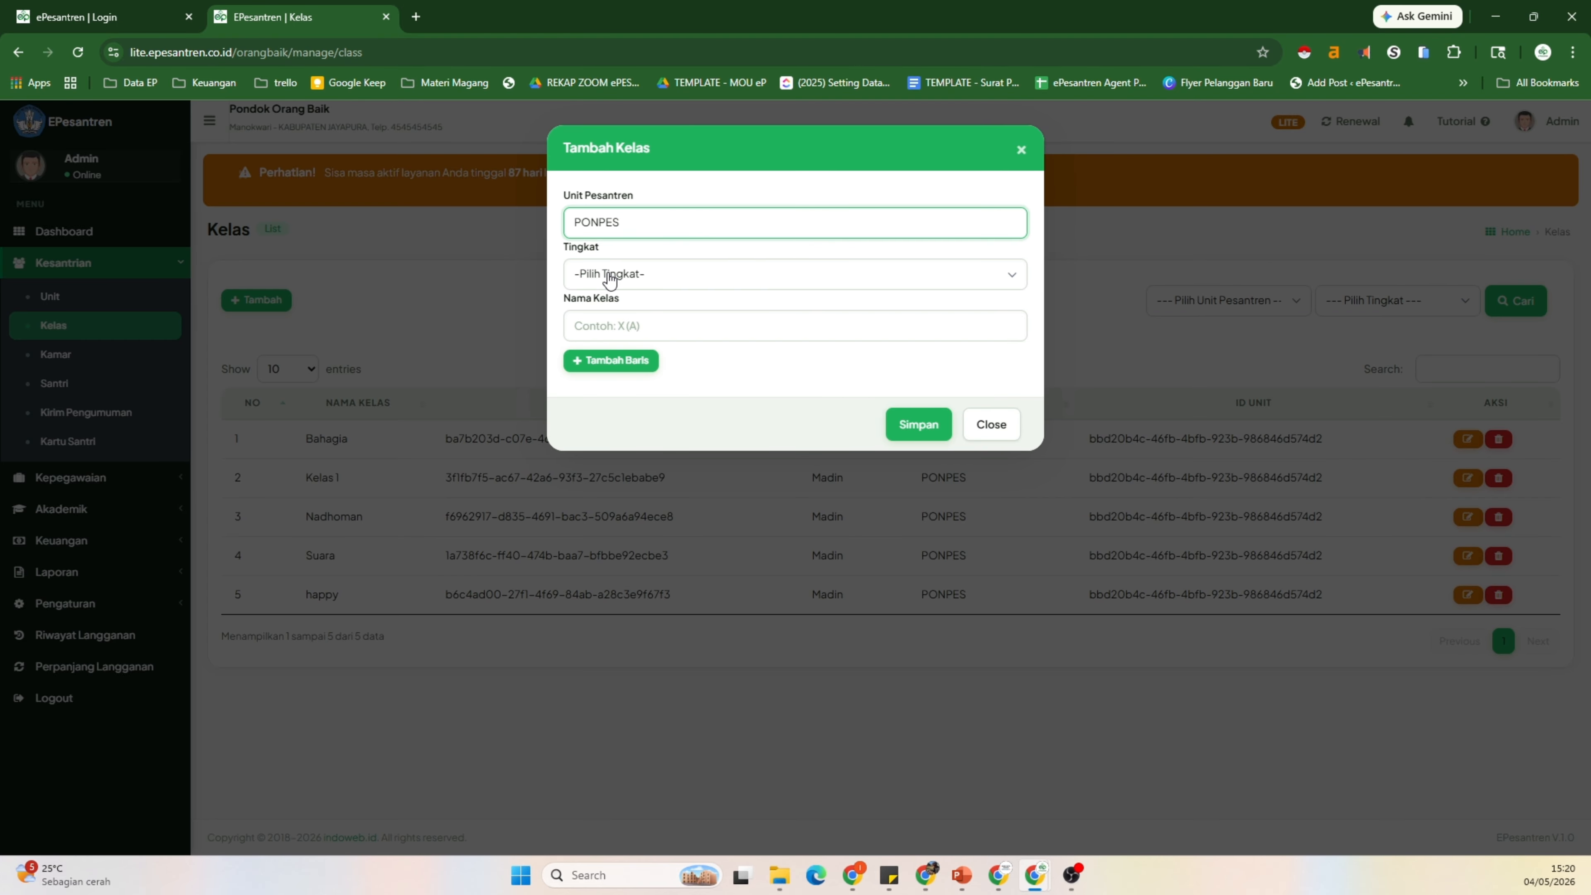
click(625, 276)
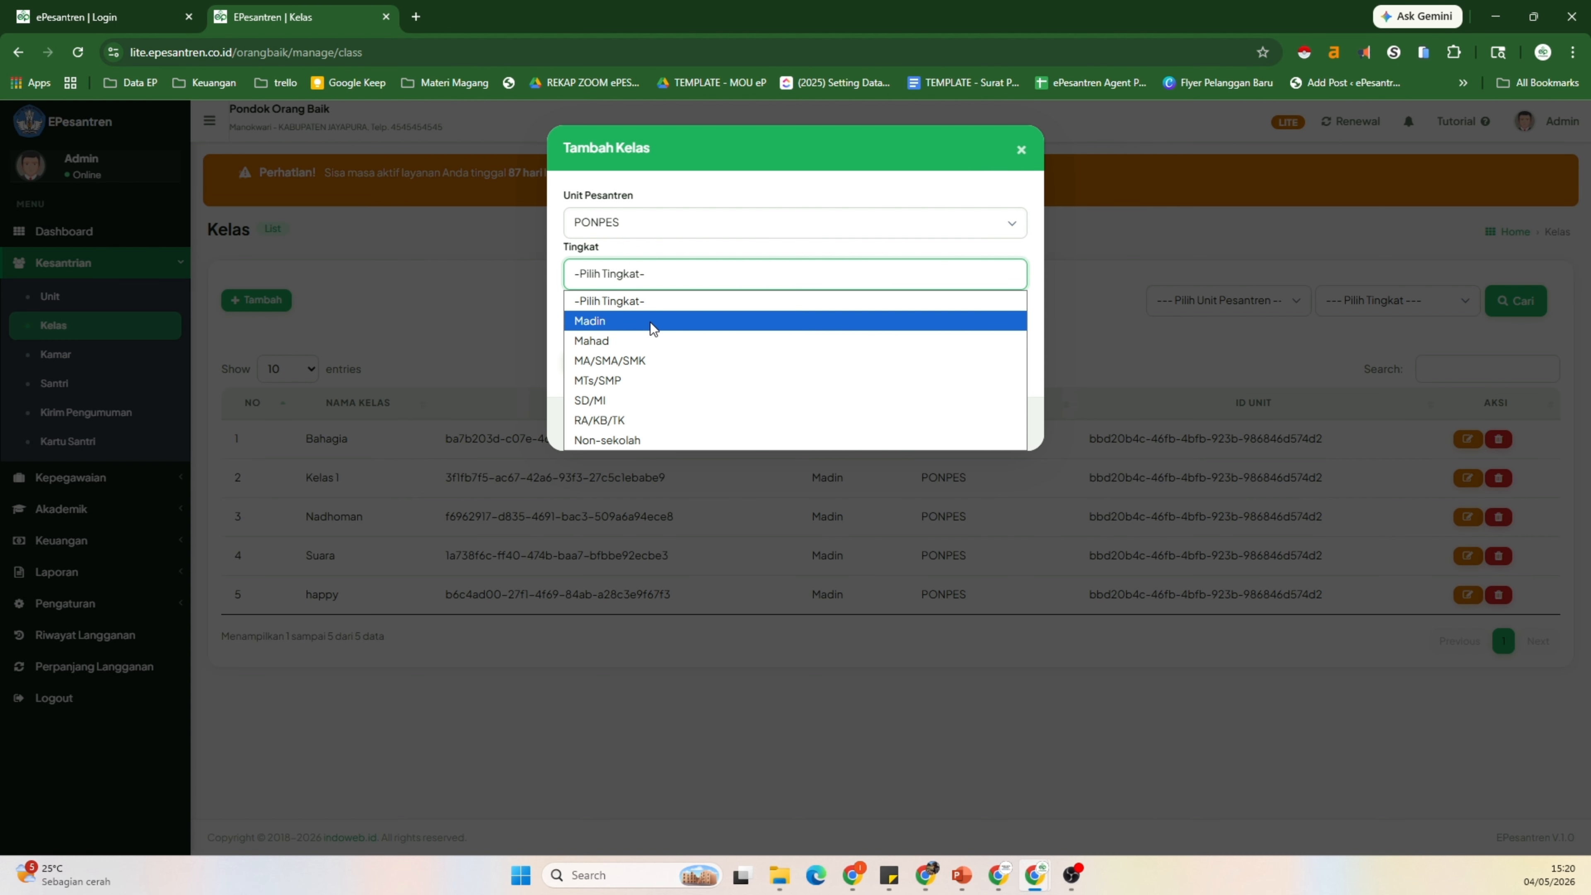
click(639, 344)
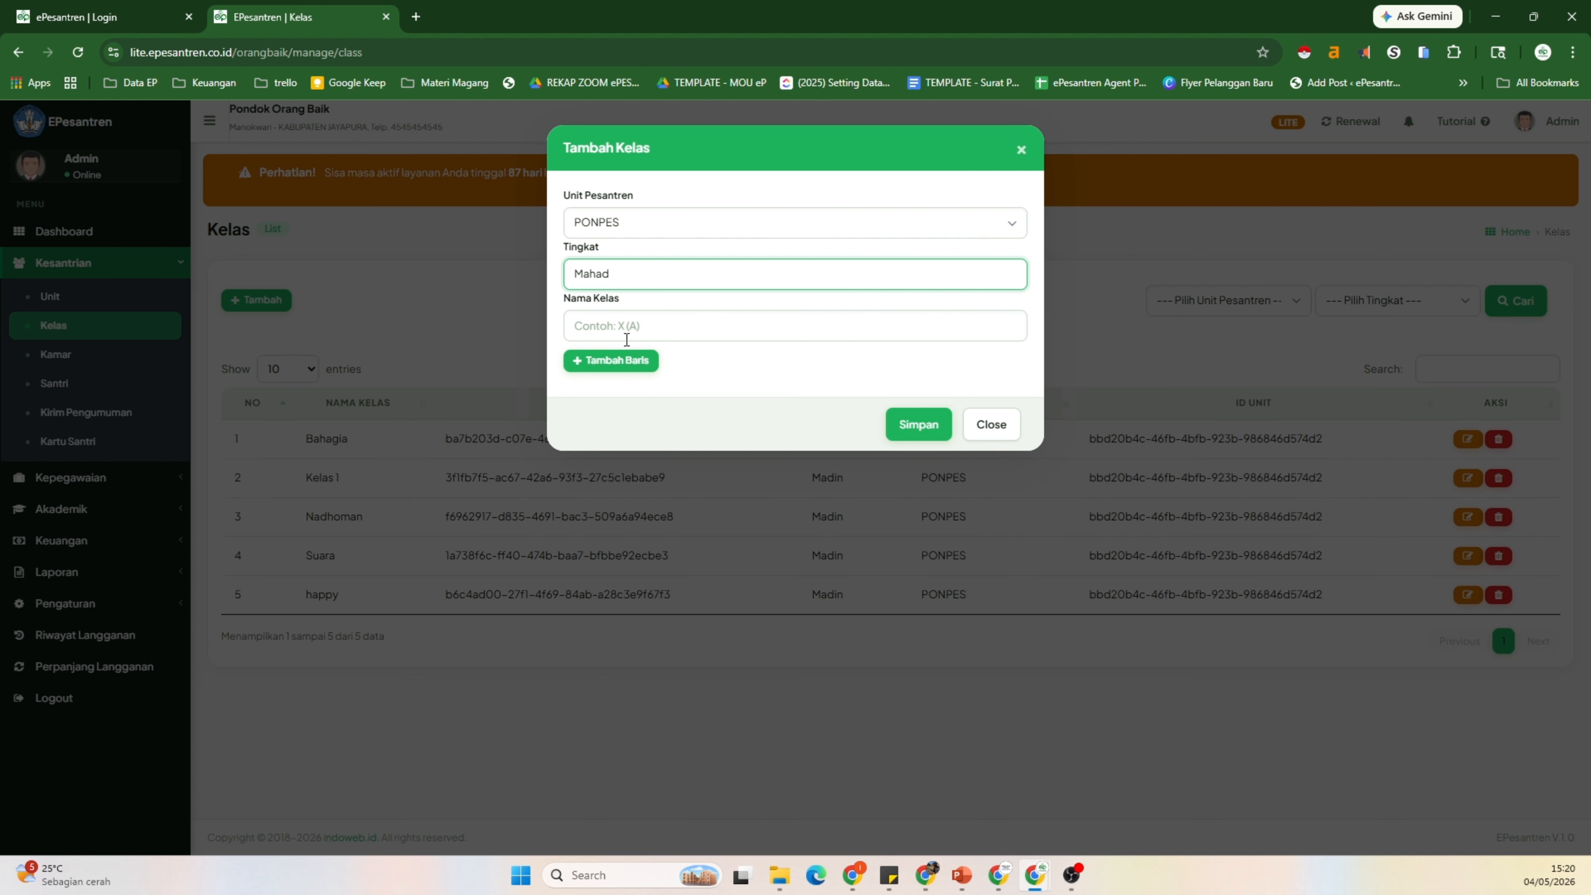
click(617, 330)
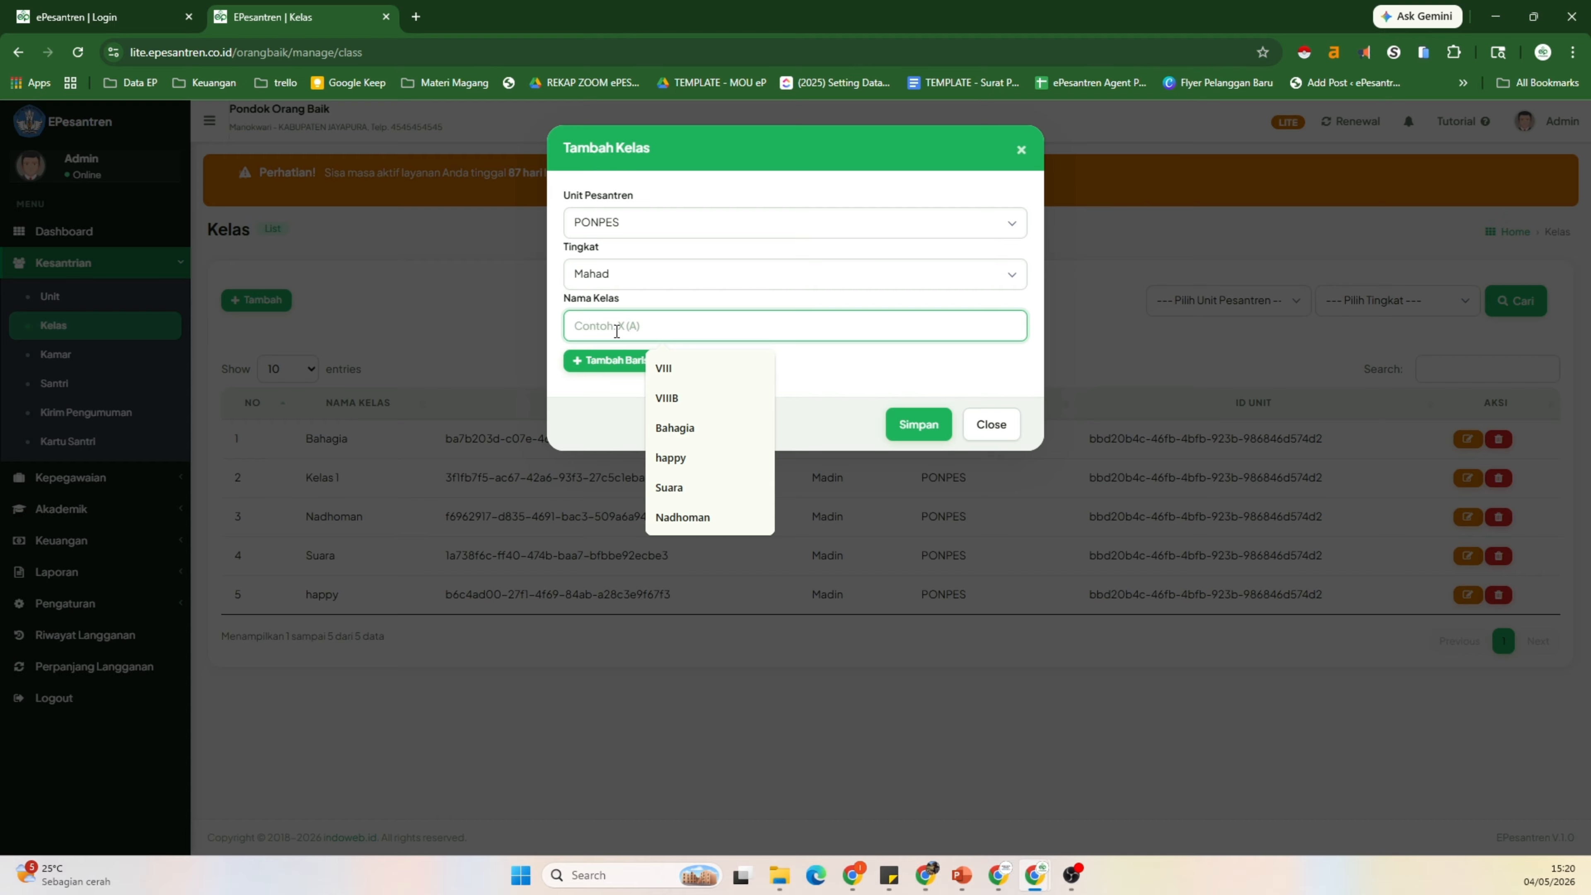
text(Kelas 10)
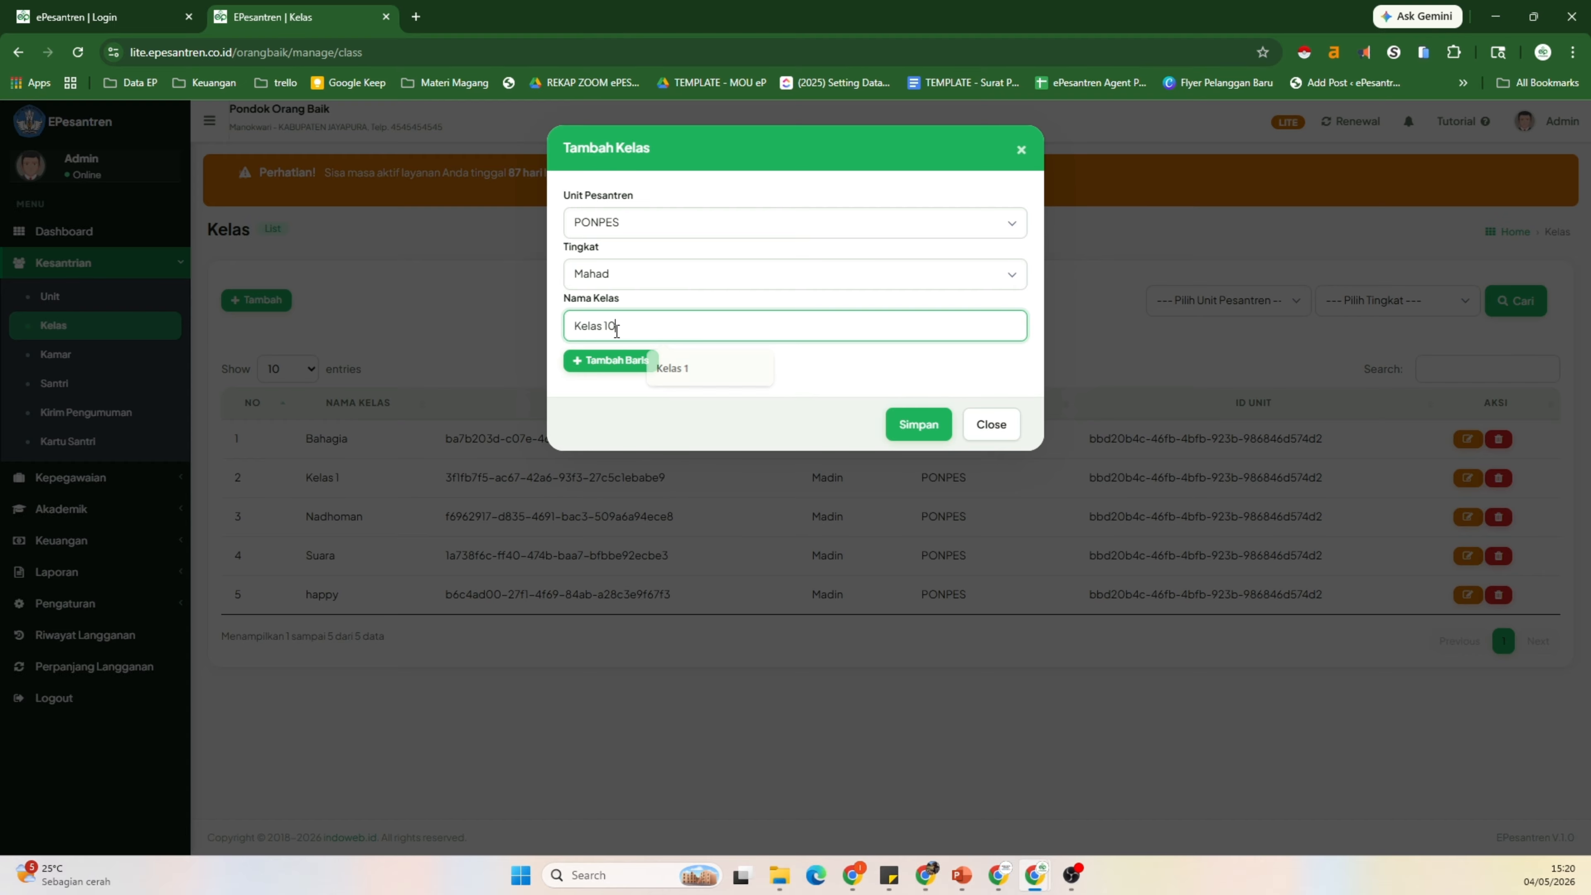
click(924, 431)
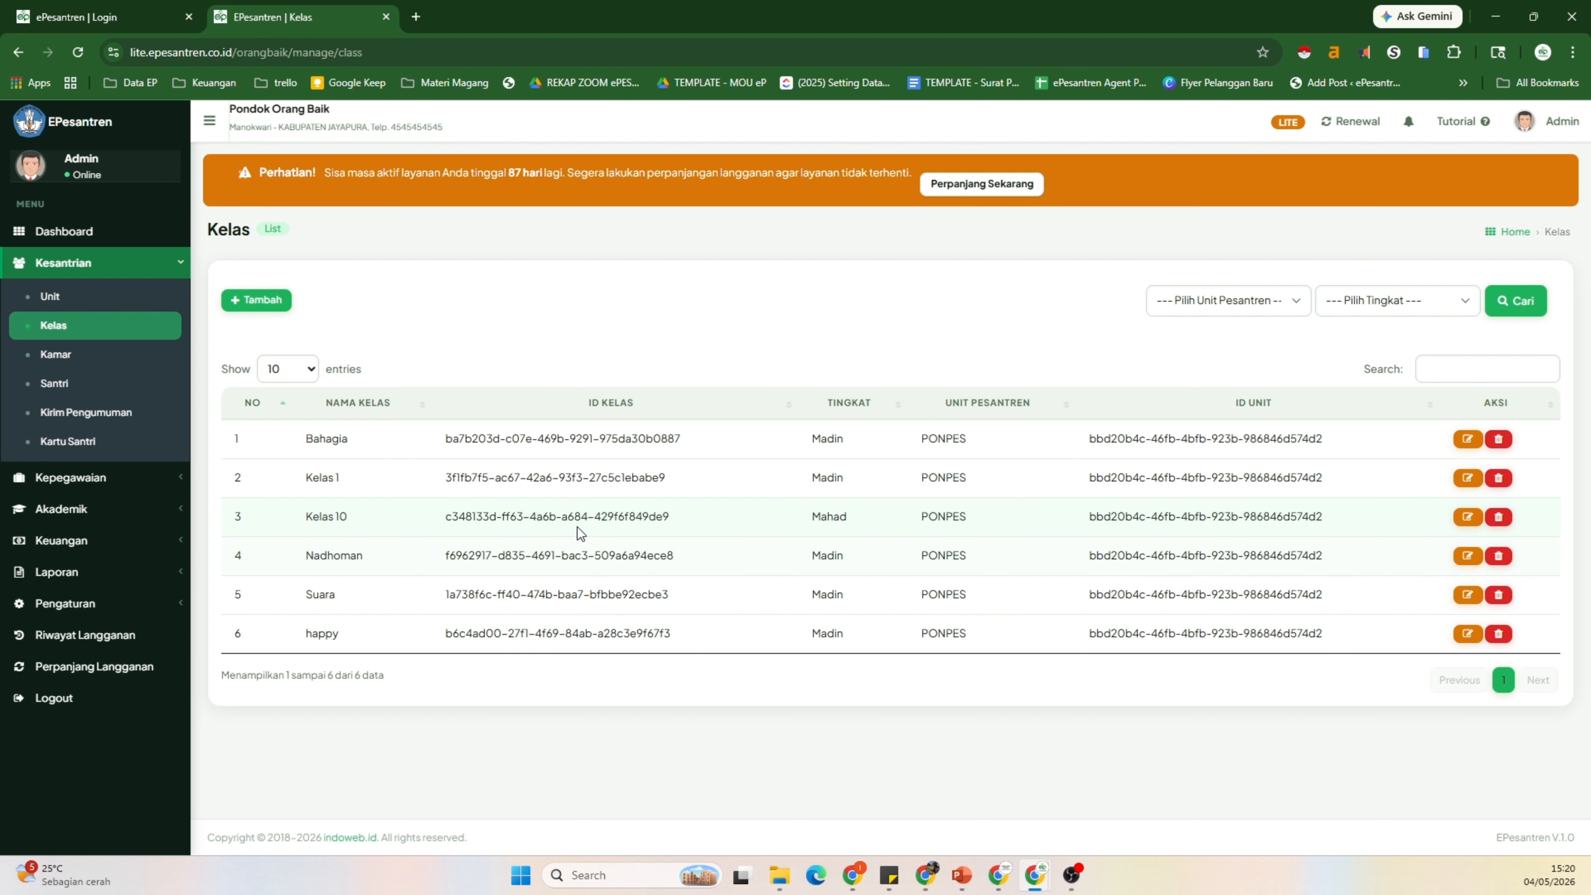
Step: Review Kelas 10's edit form, keeping PONPES and Mahad, then cancel without changes
click(1468, 516)
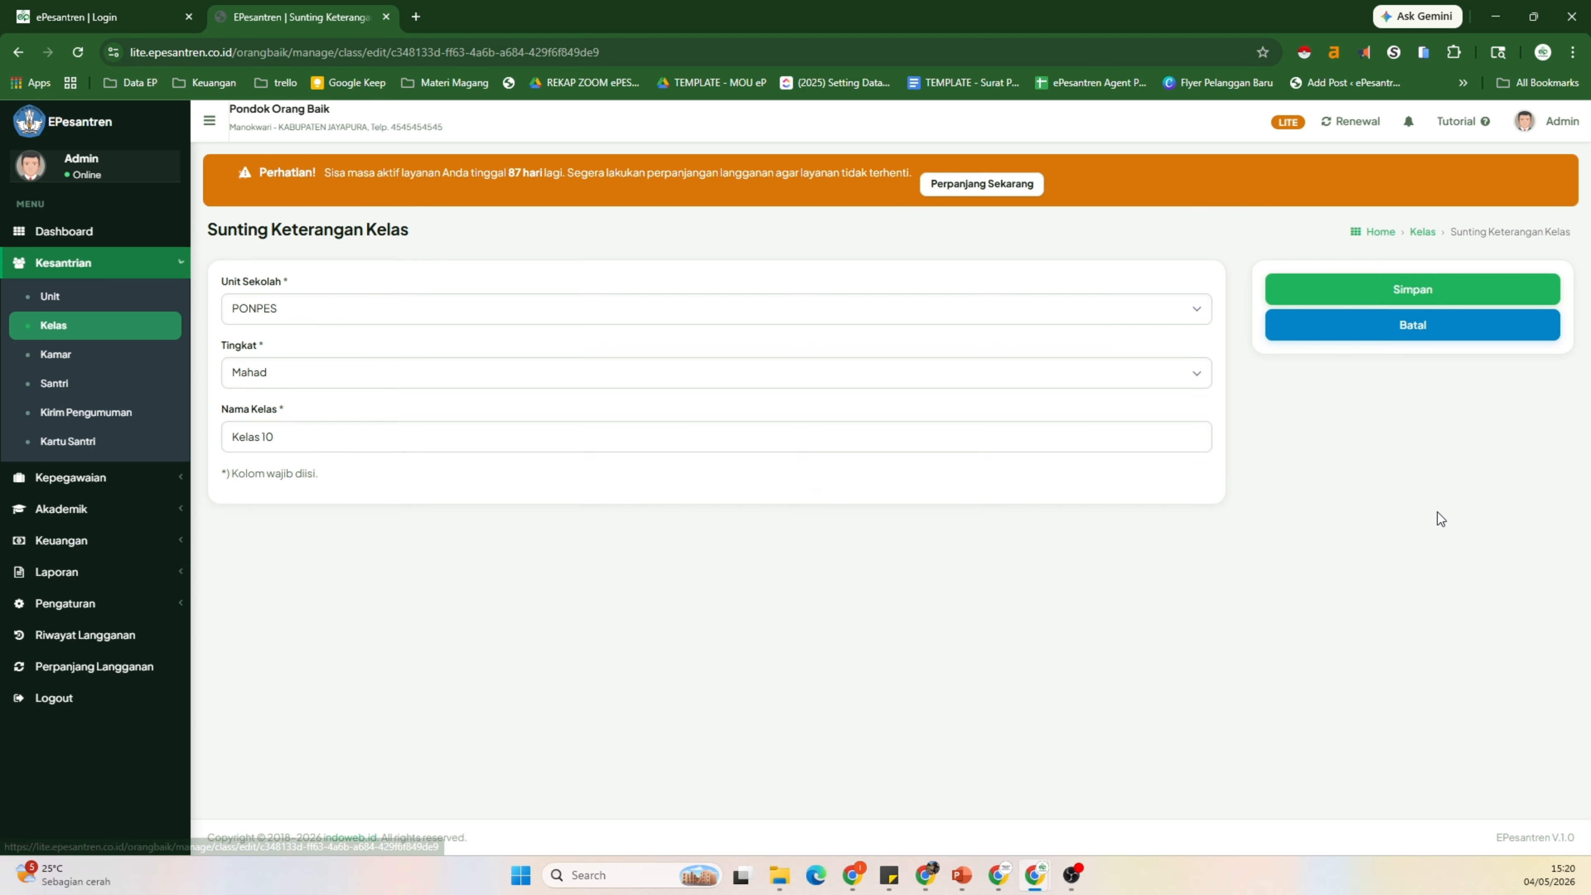
click(302, 309)
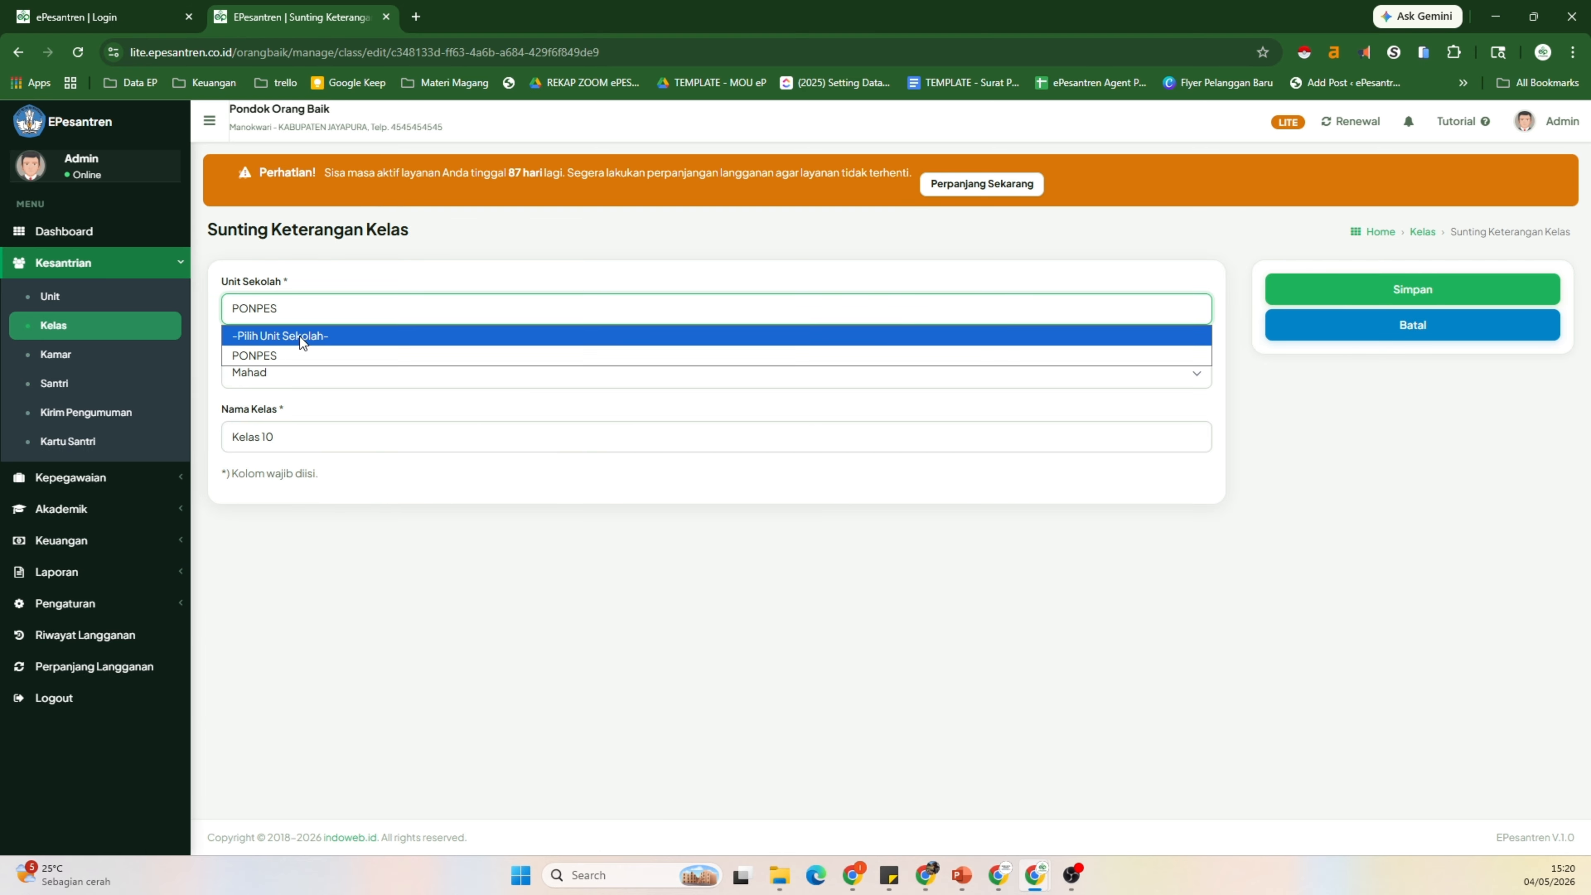
click(315, 377)
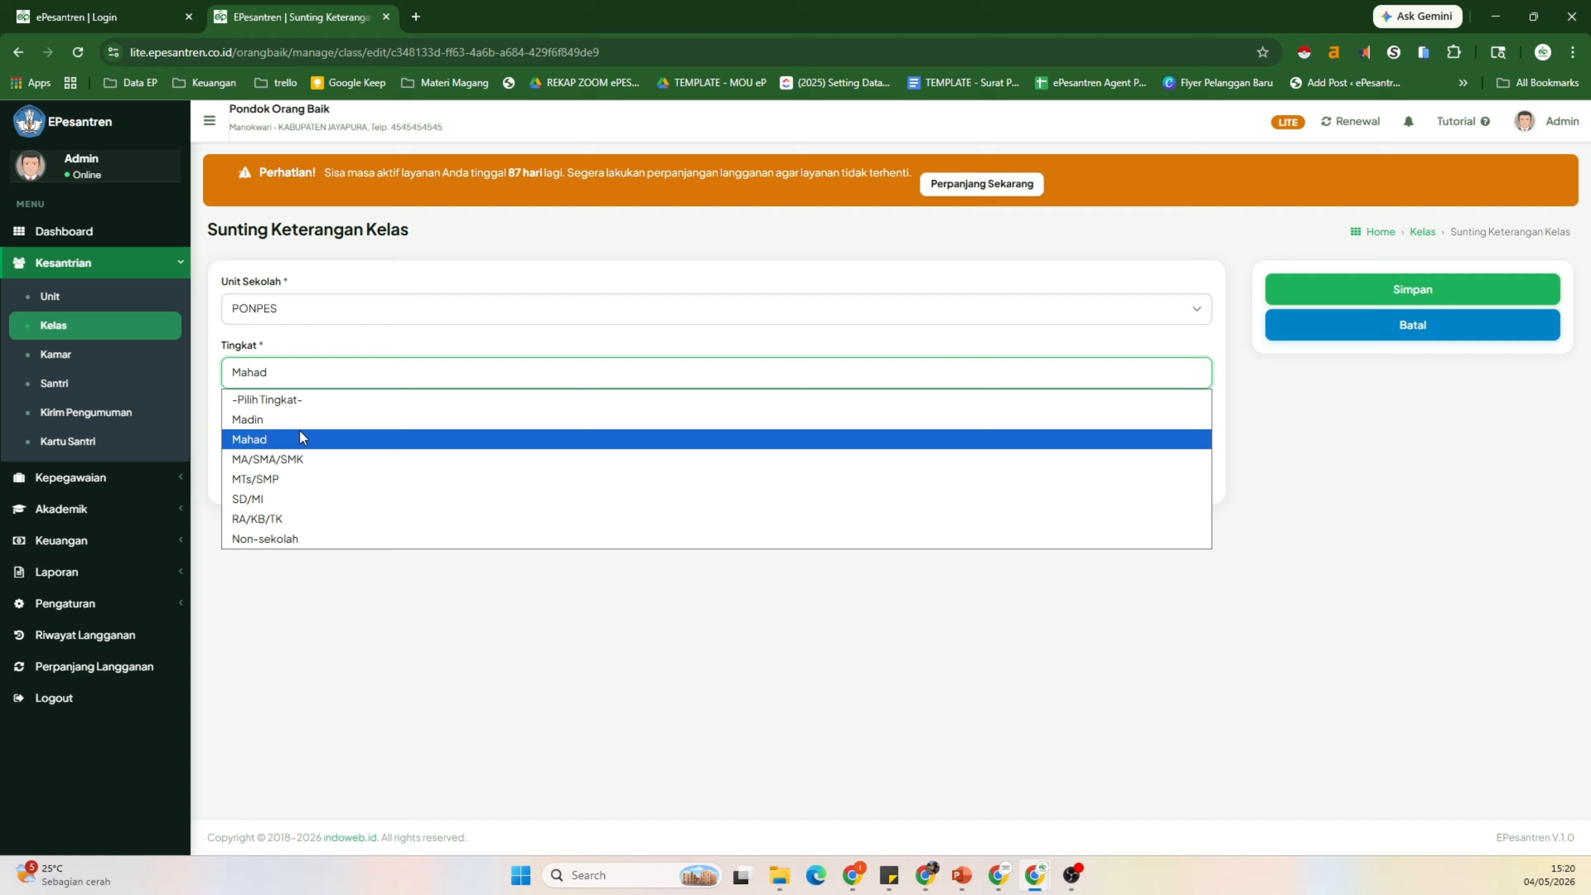
click(316, 440)
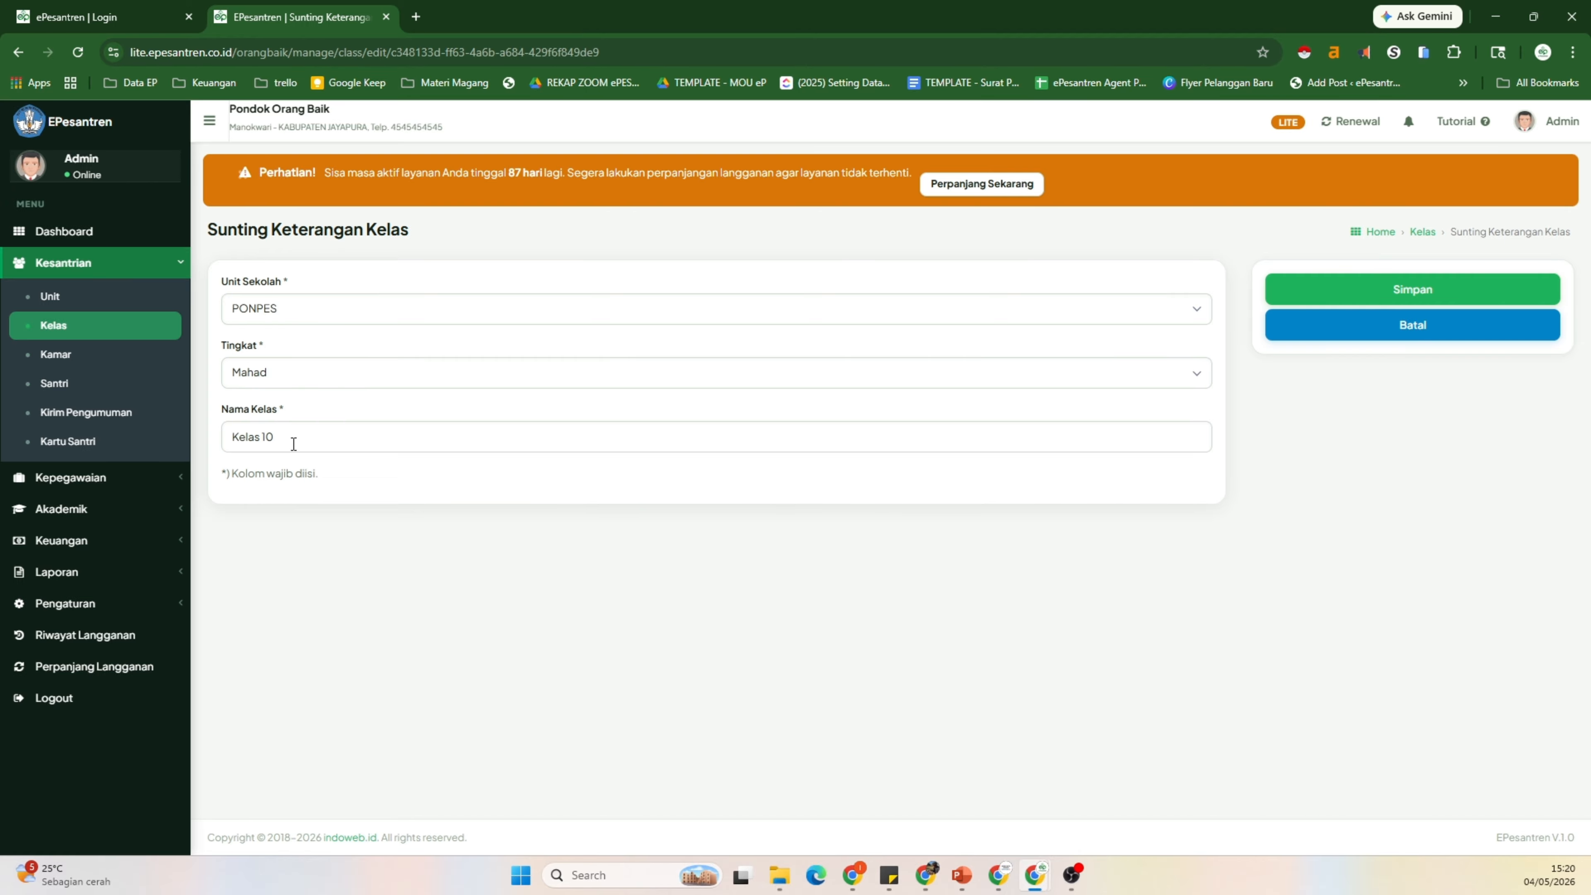
click(1342, 332)
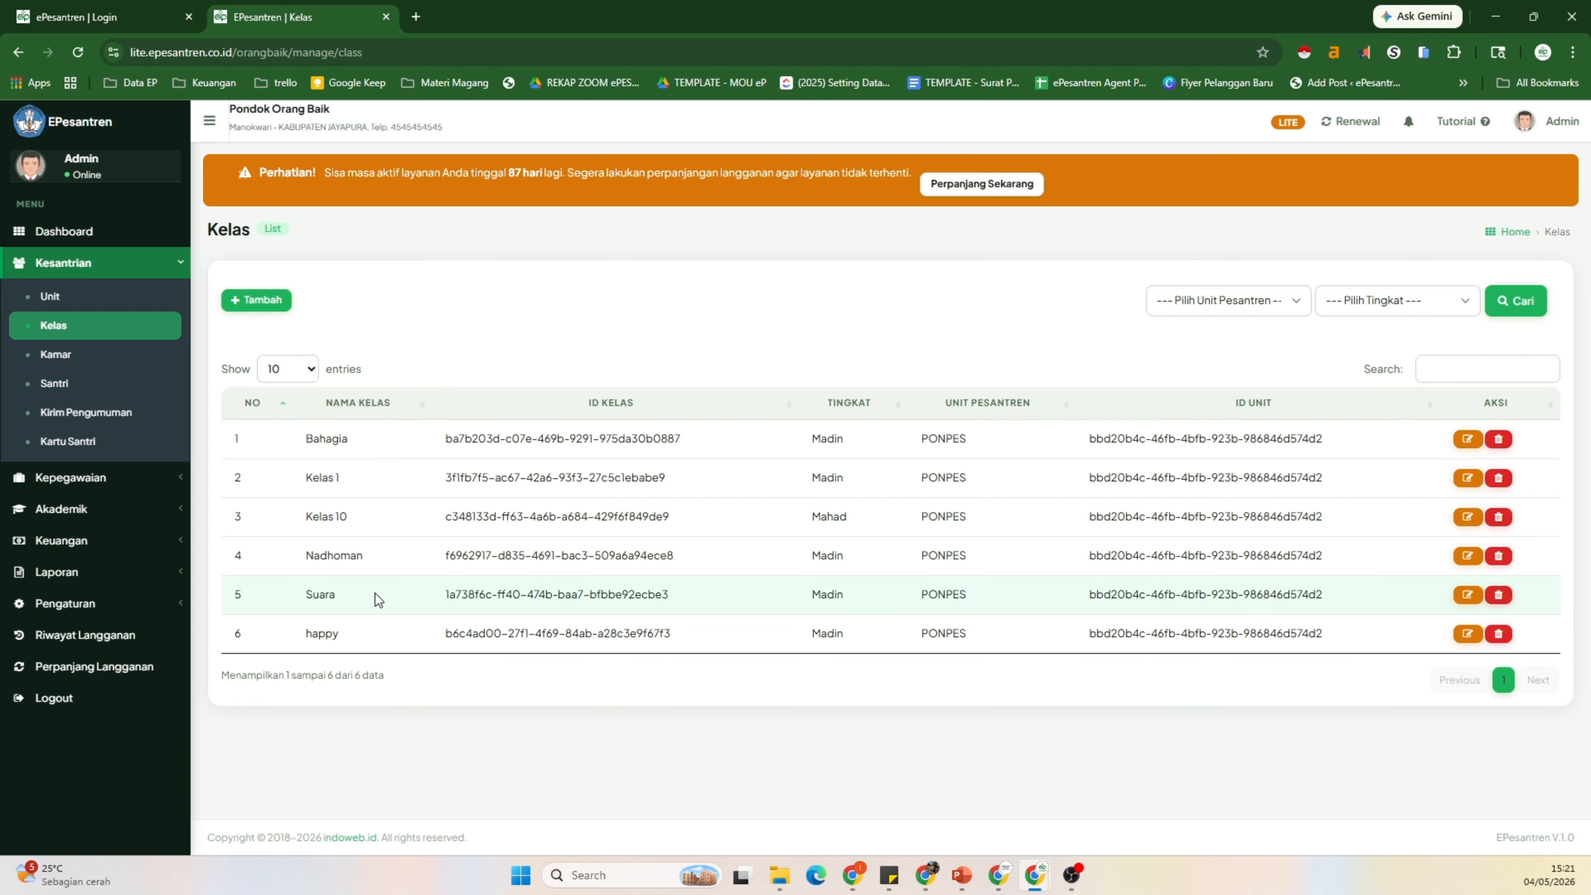
click(87, 358)
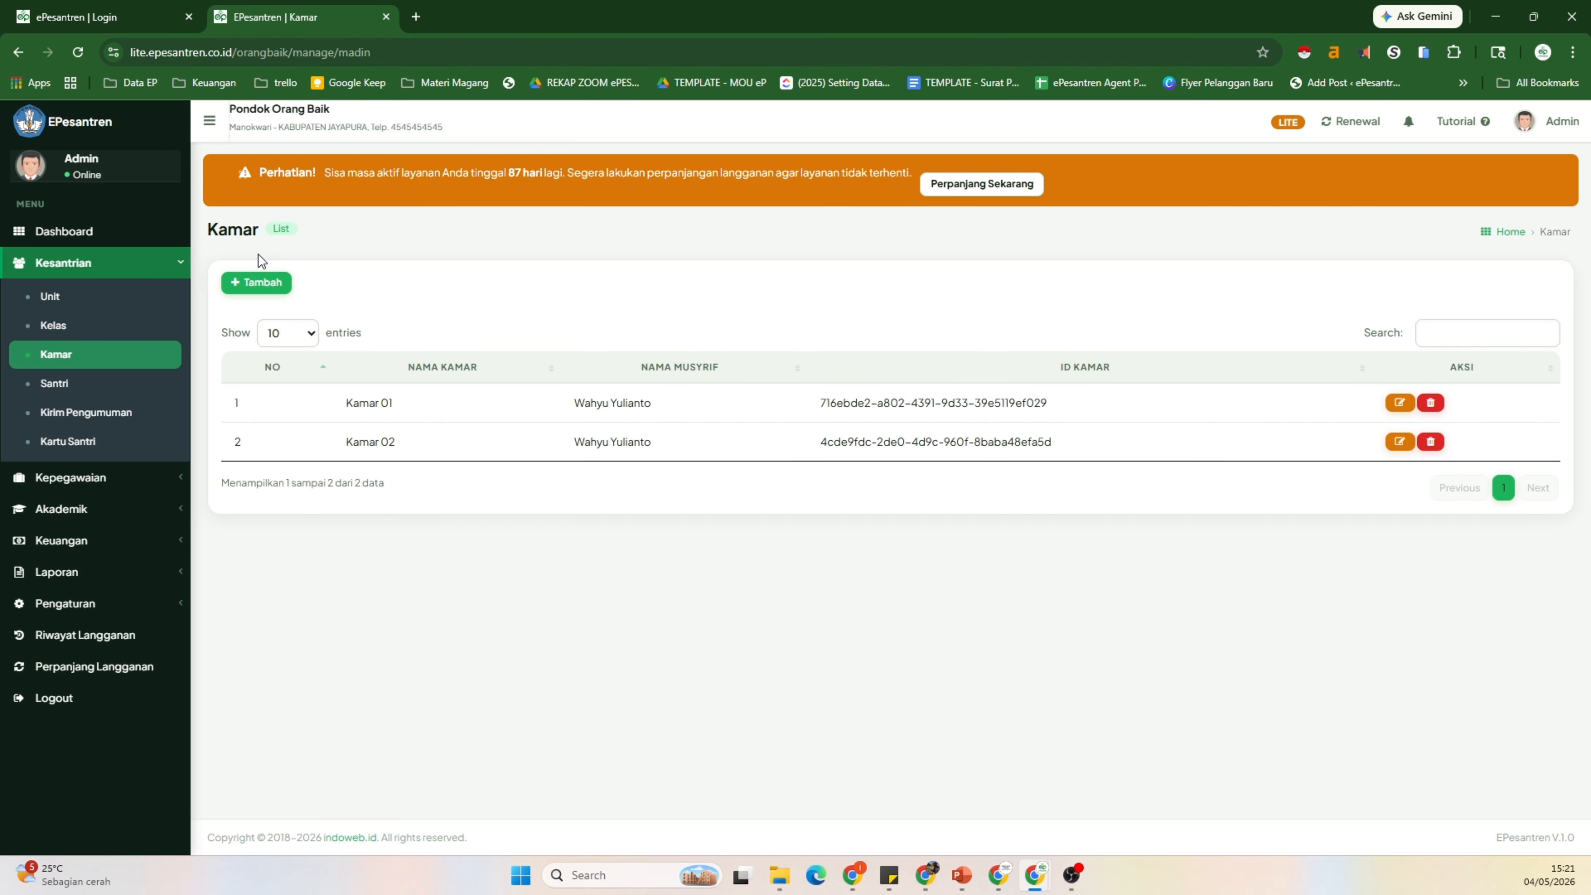
click(247, 283)
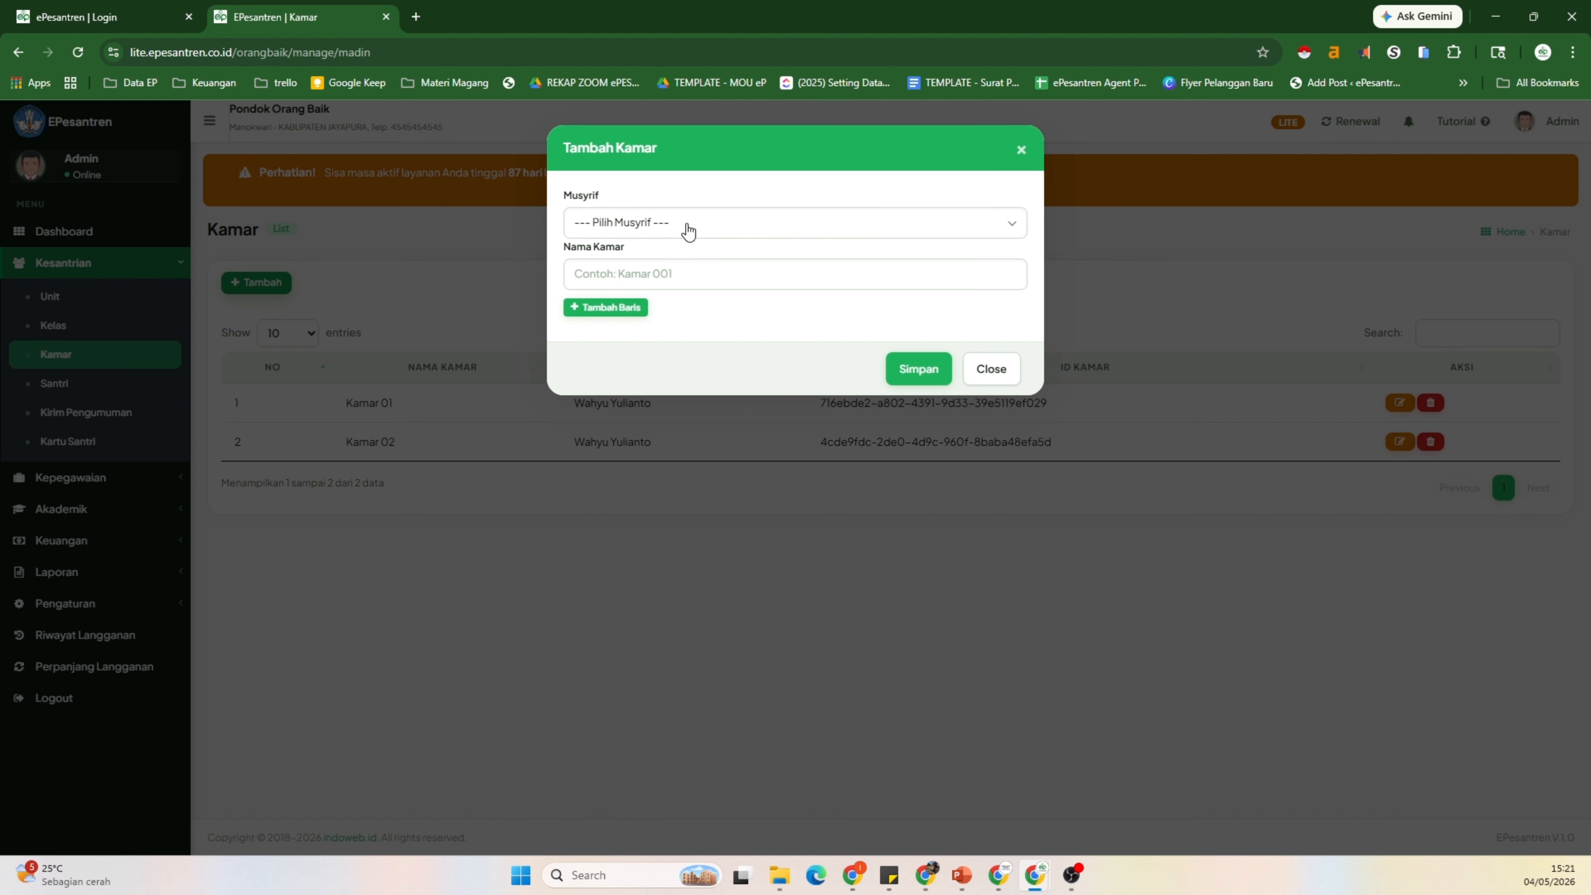
click(622, 223)
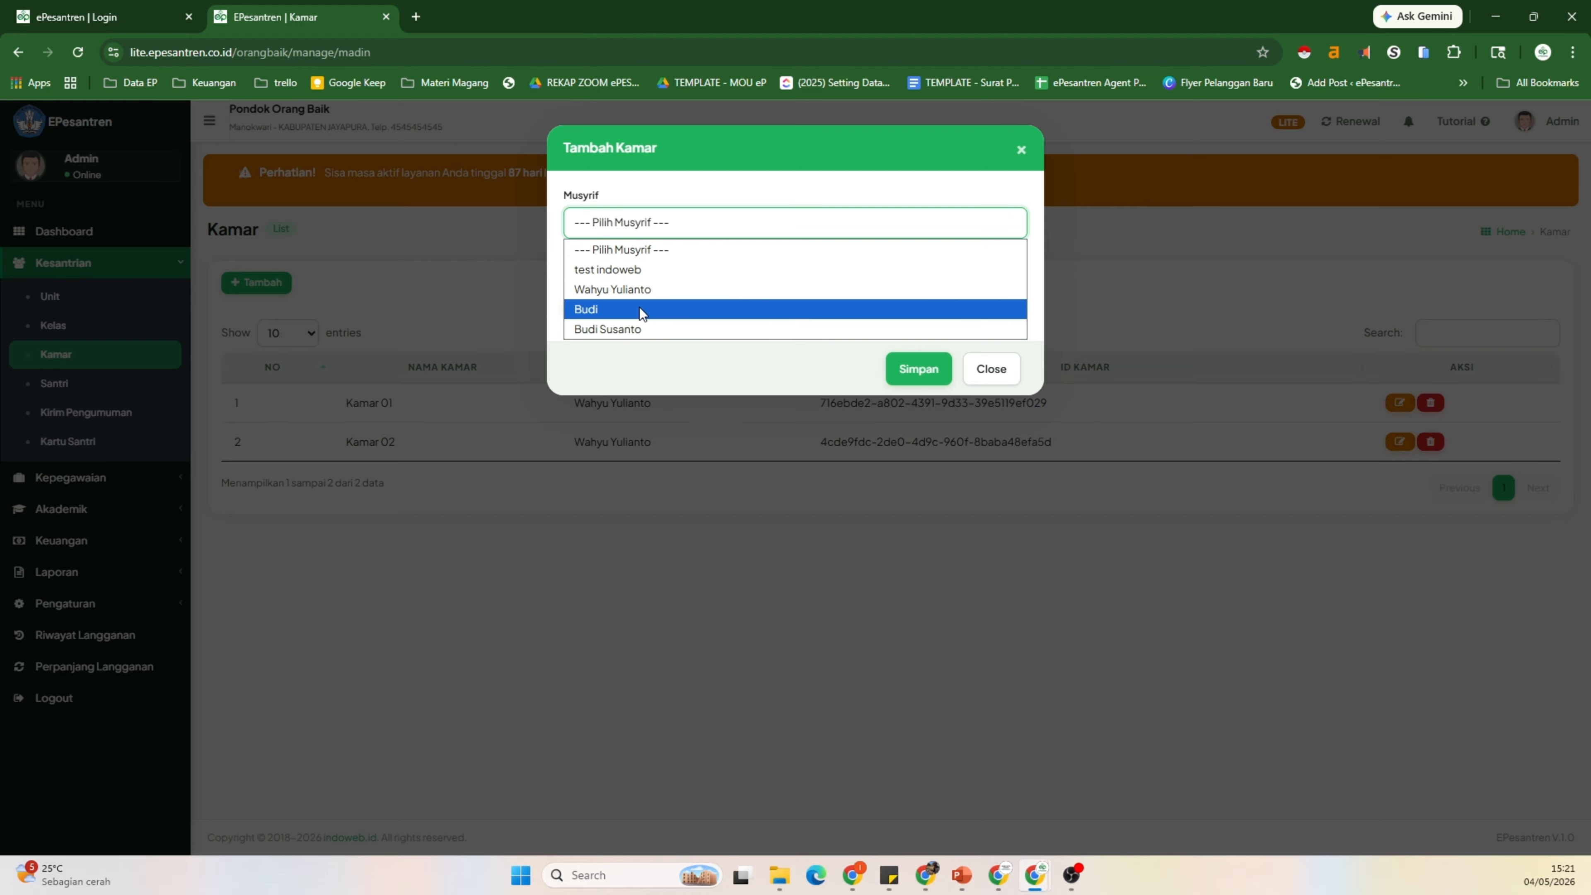
click(989, 368)
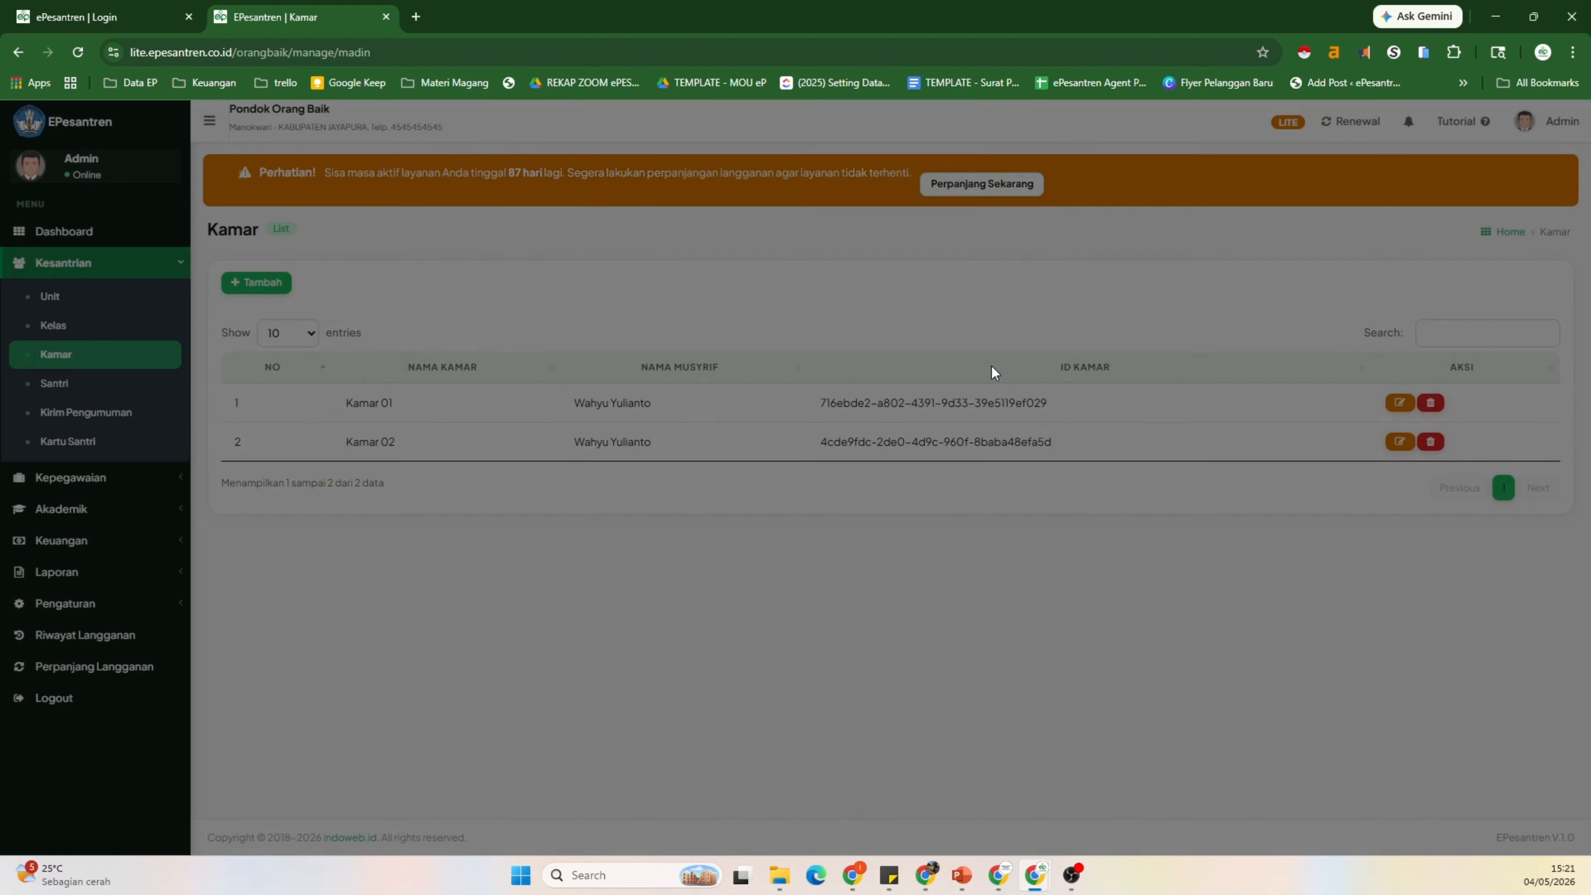
click(117, 486)
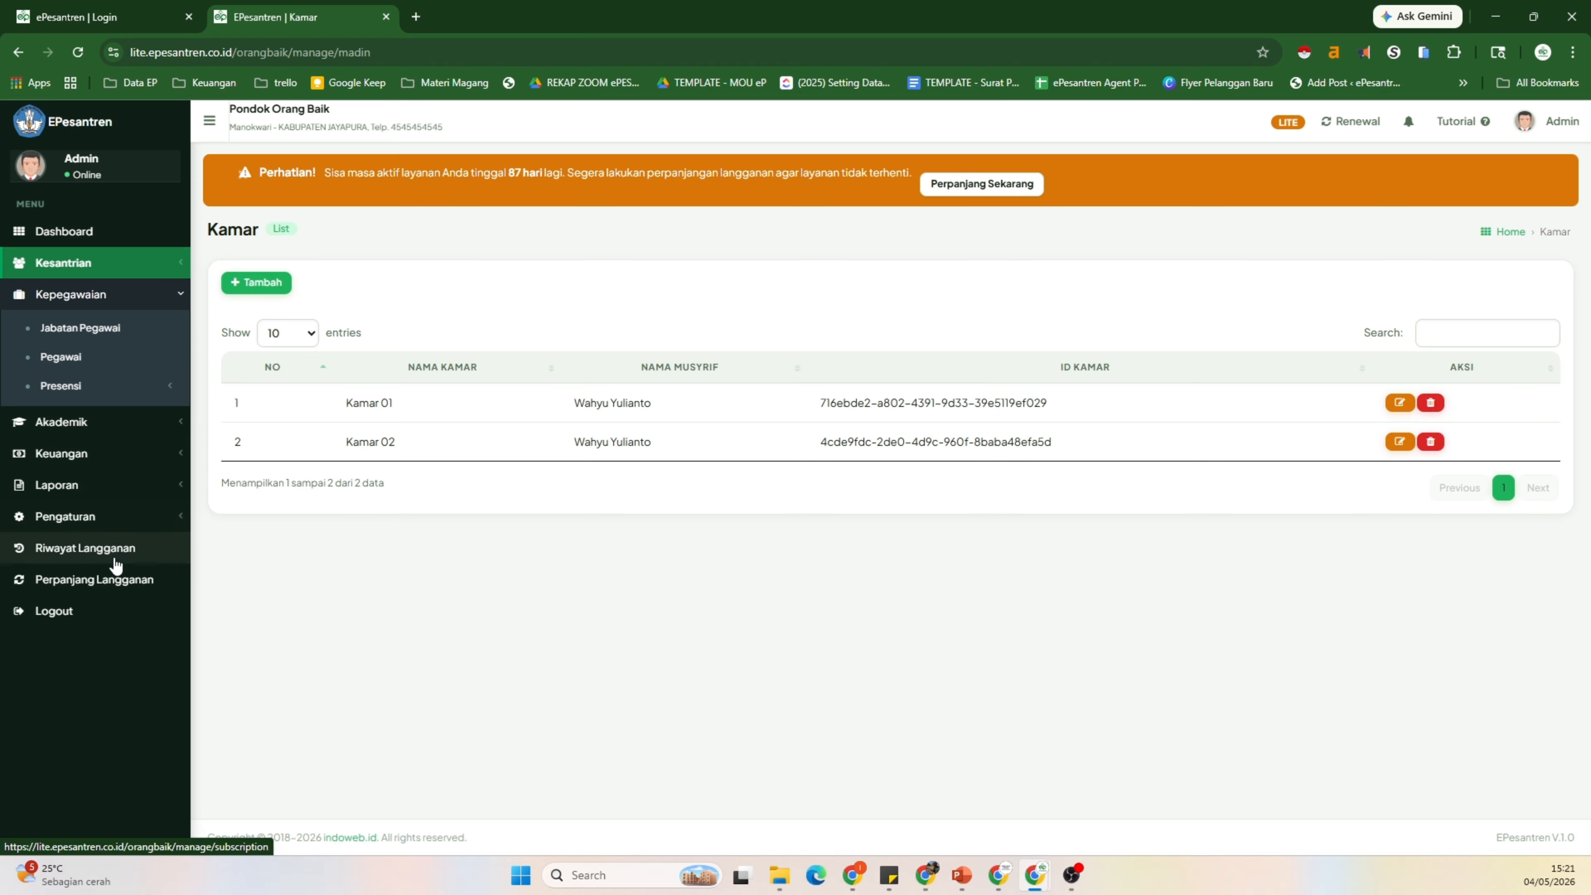
click(121, 585)
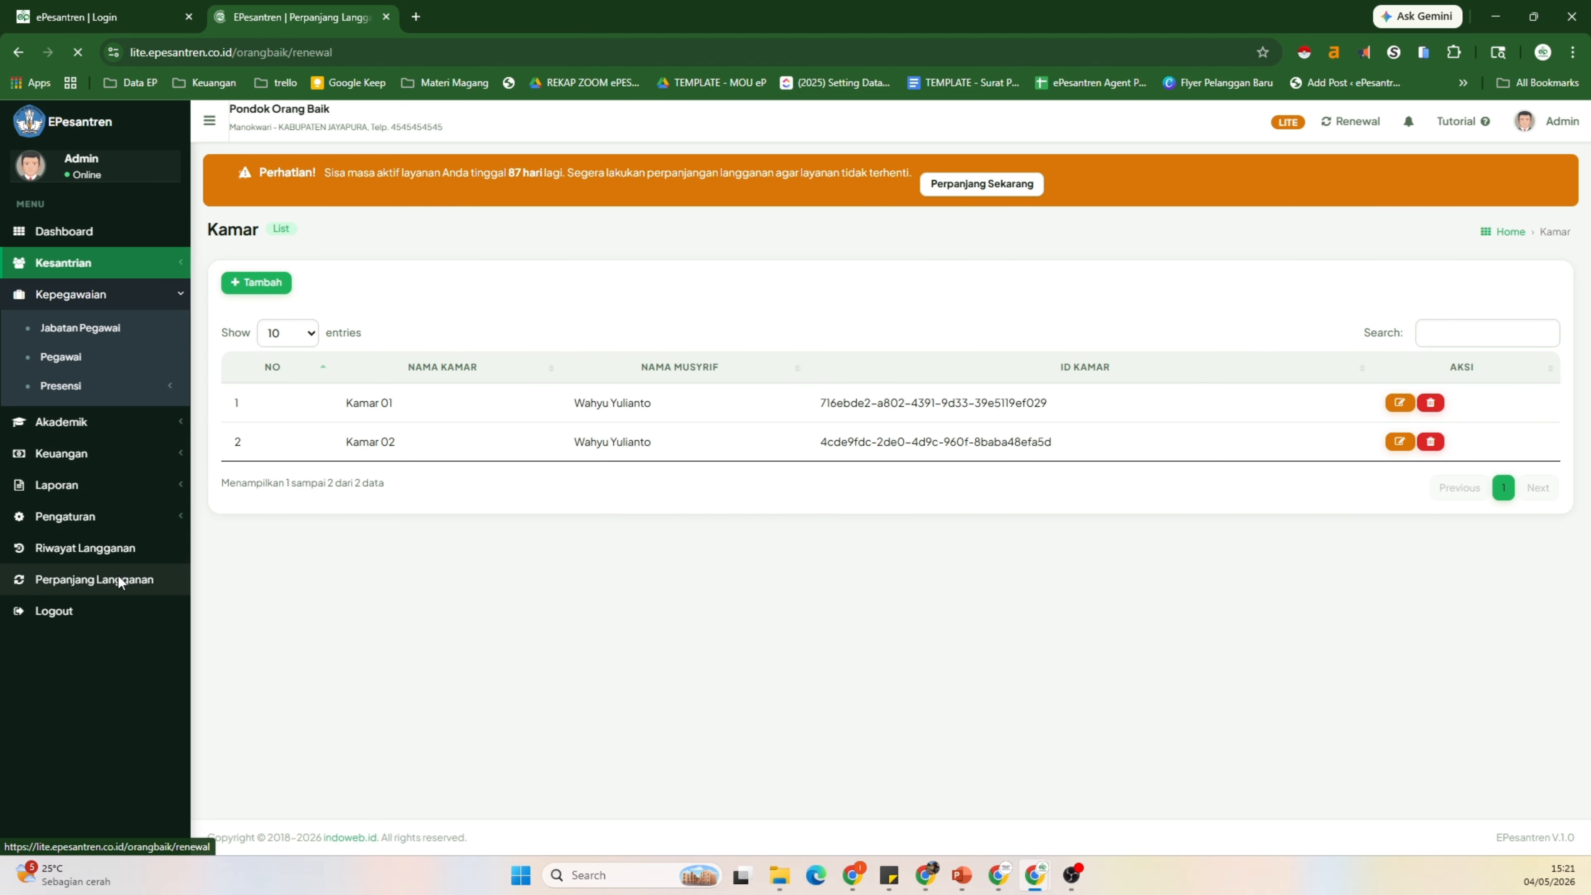
scroll(856, 596, down, 8)
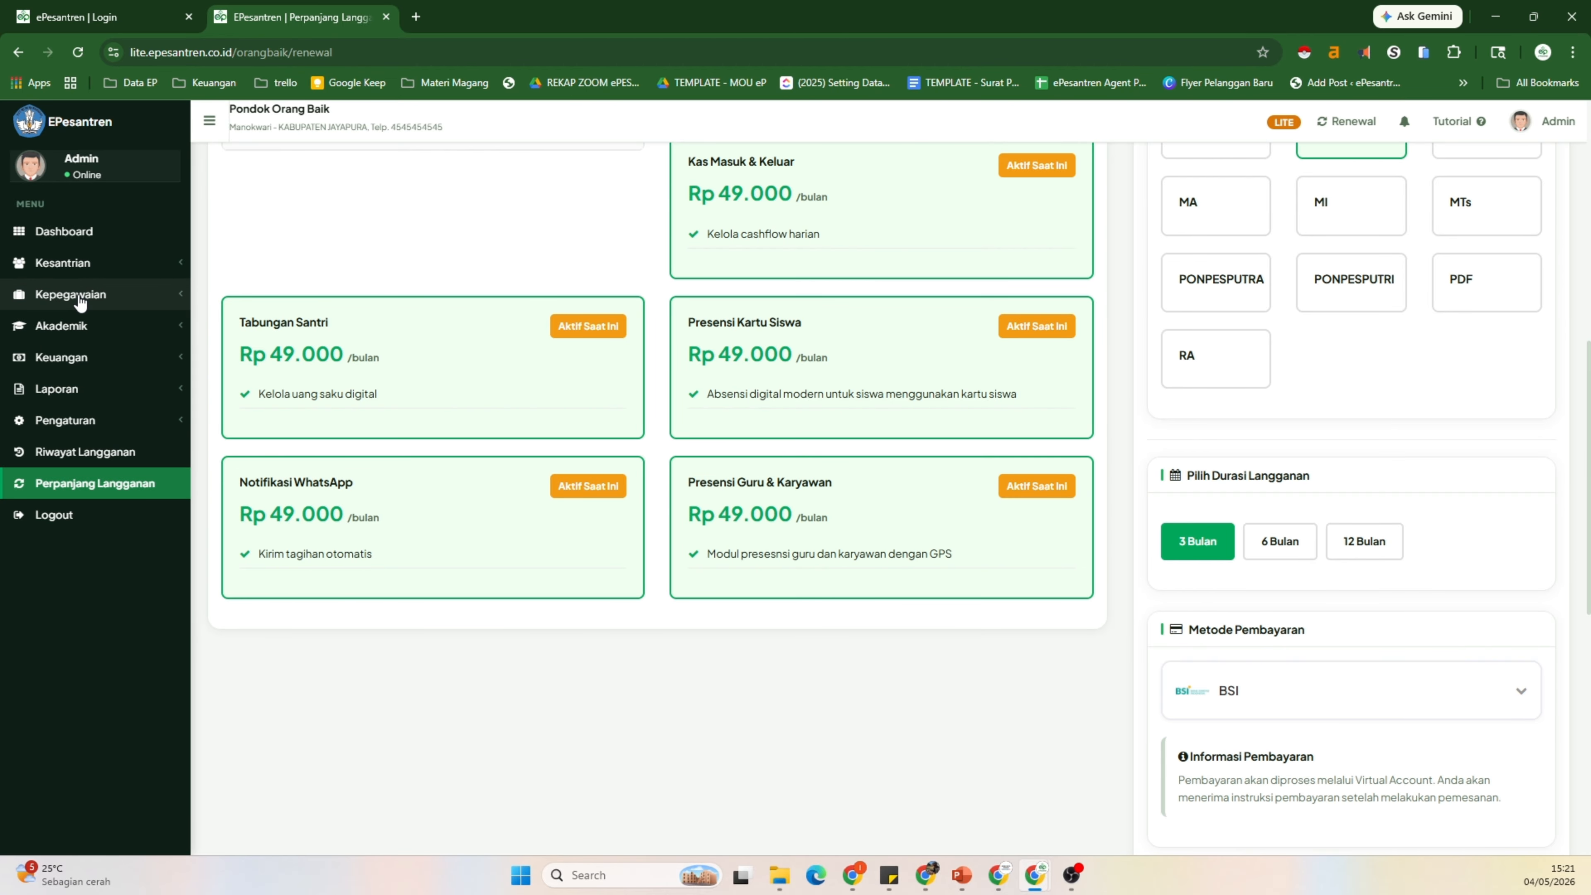
click(78, 295)
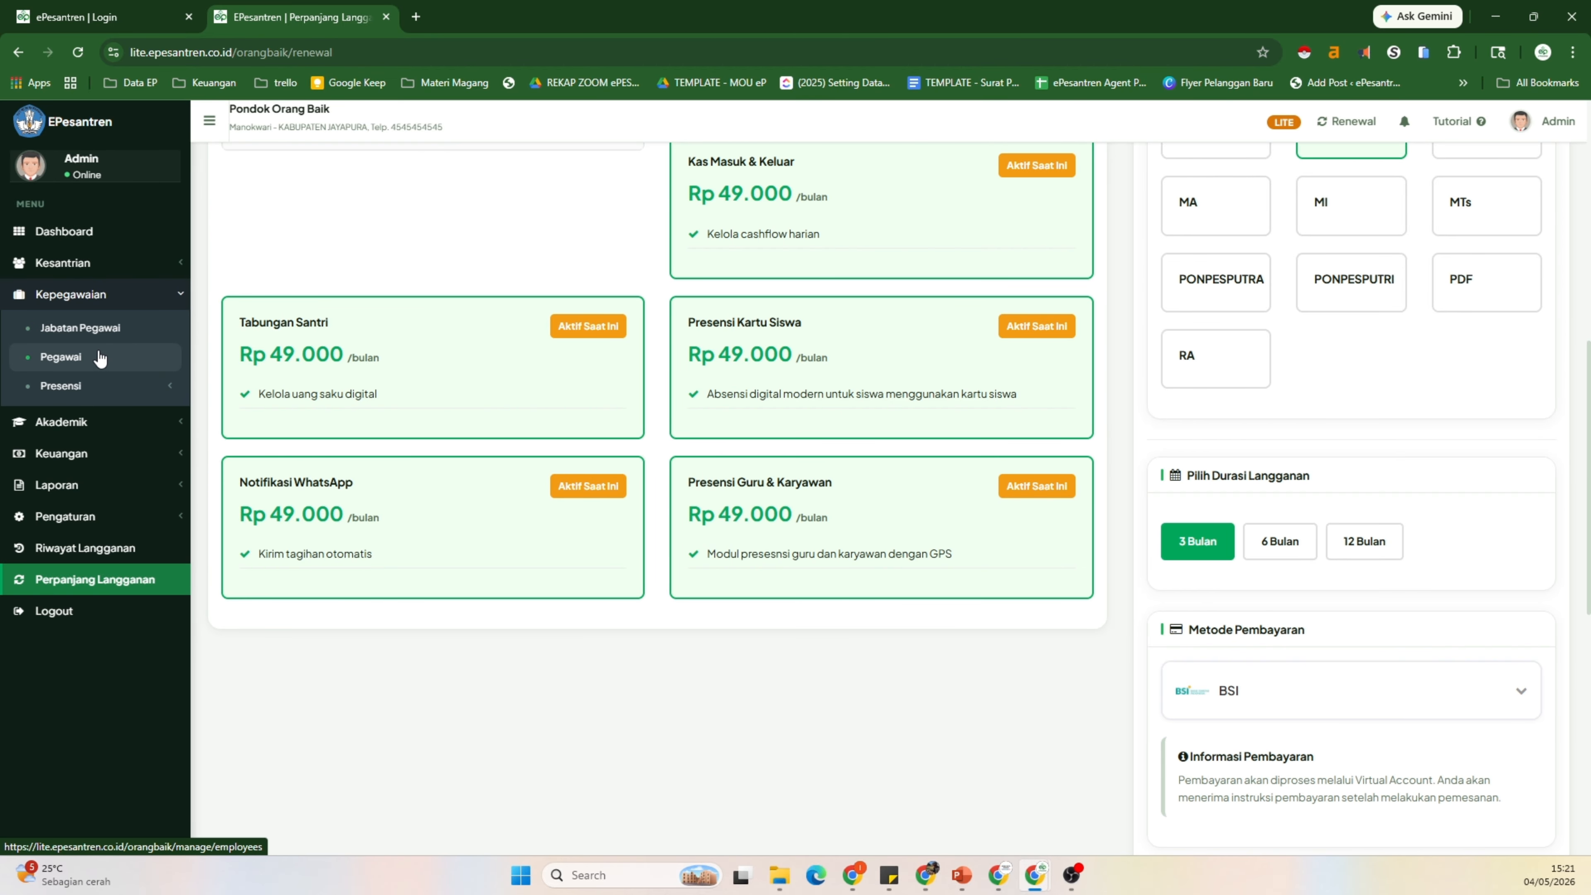
click(100, 356)
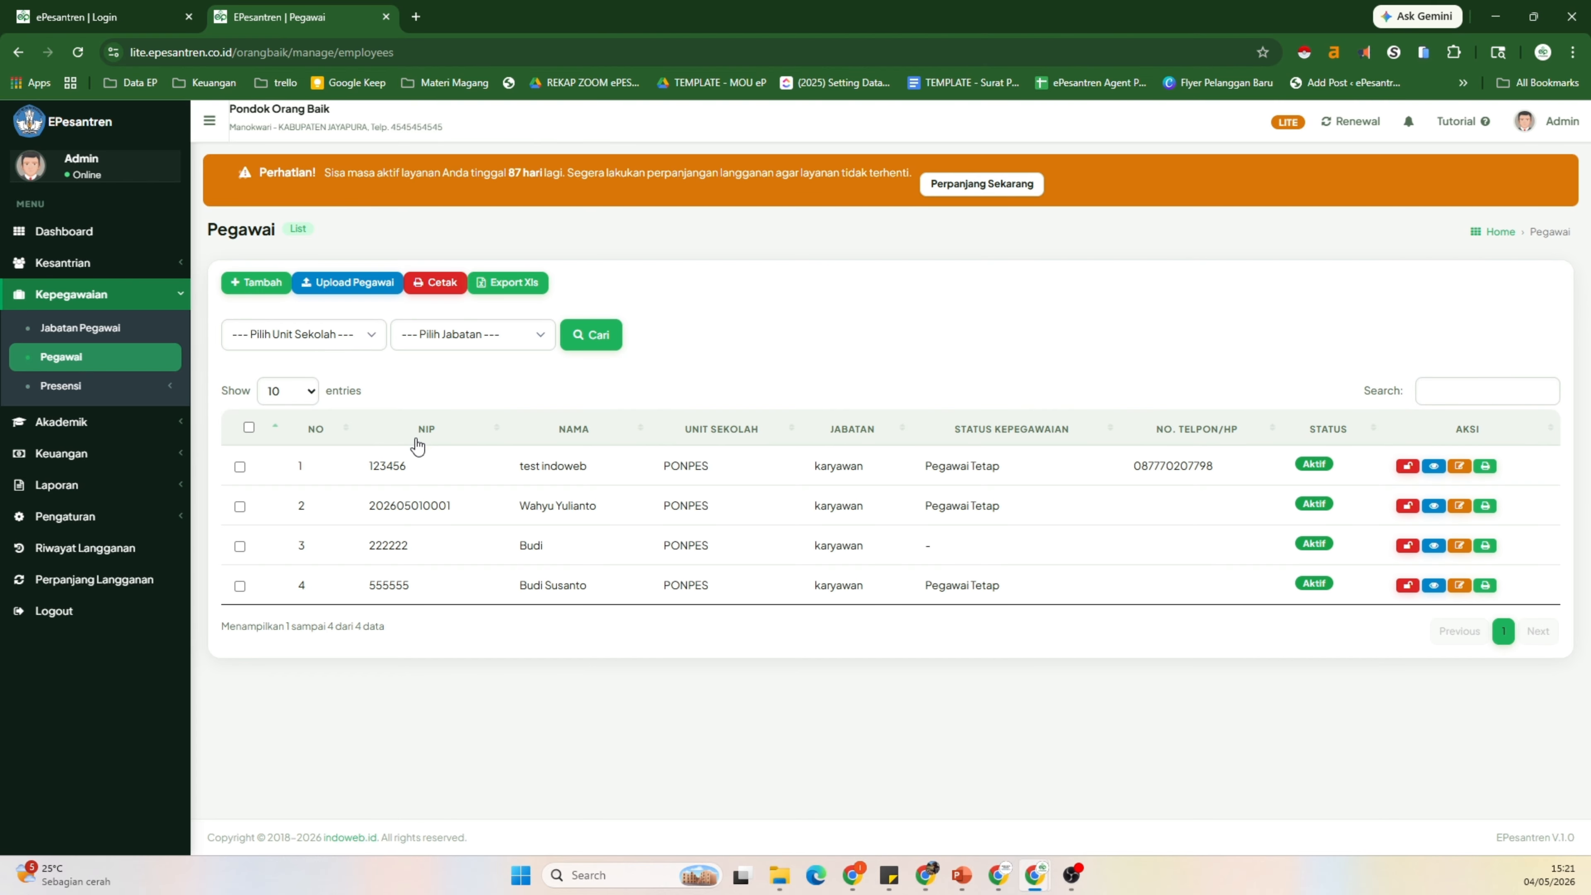
click(127, 393)
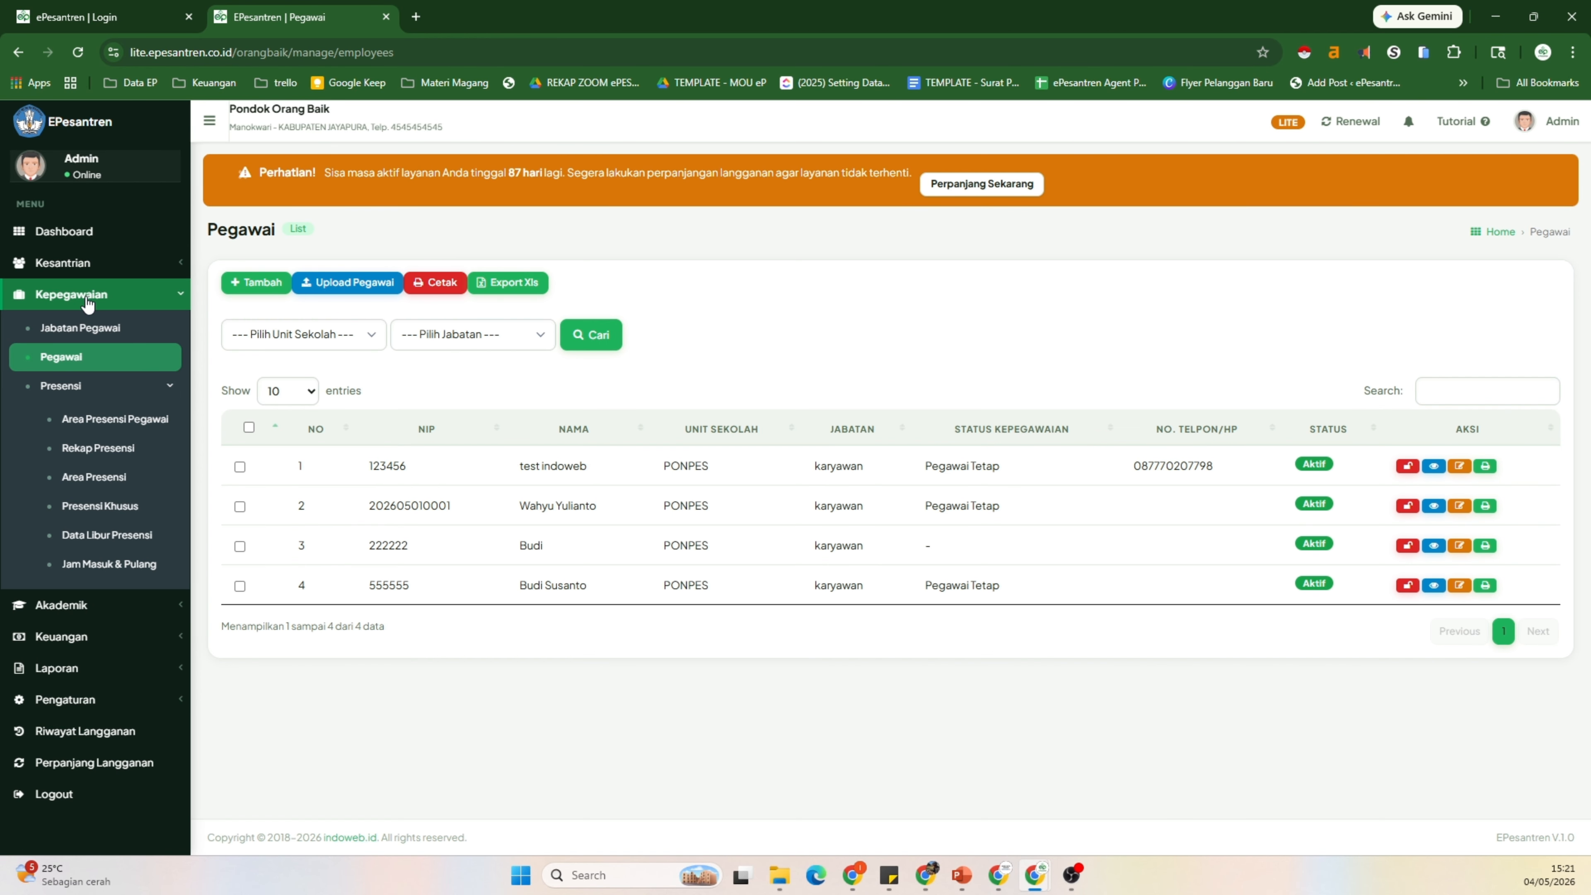
click(89, 332)
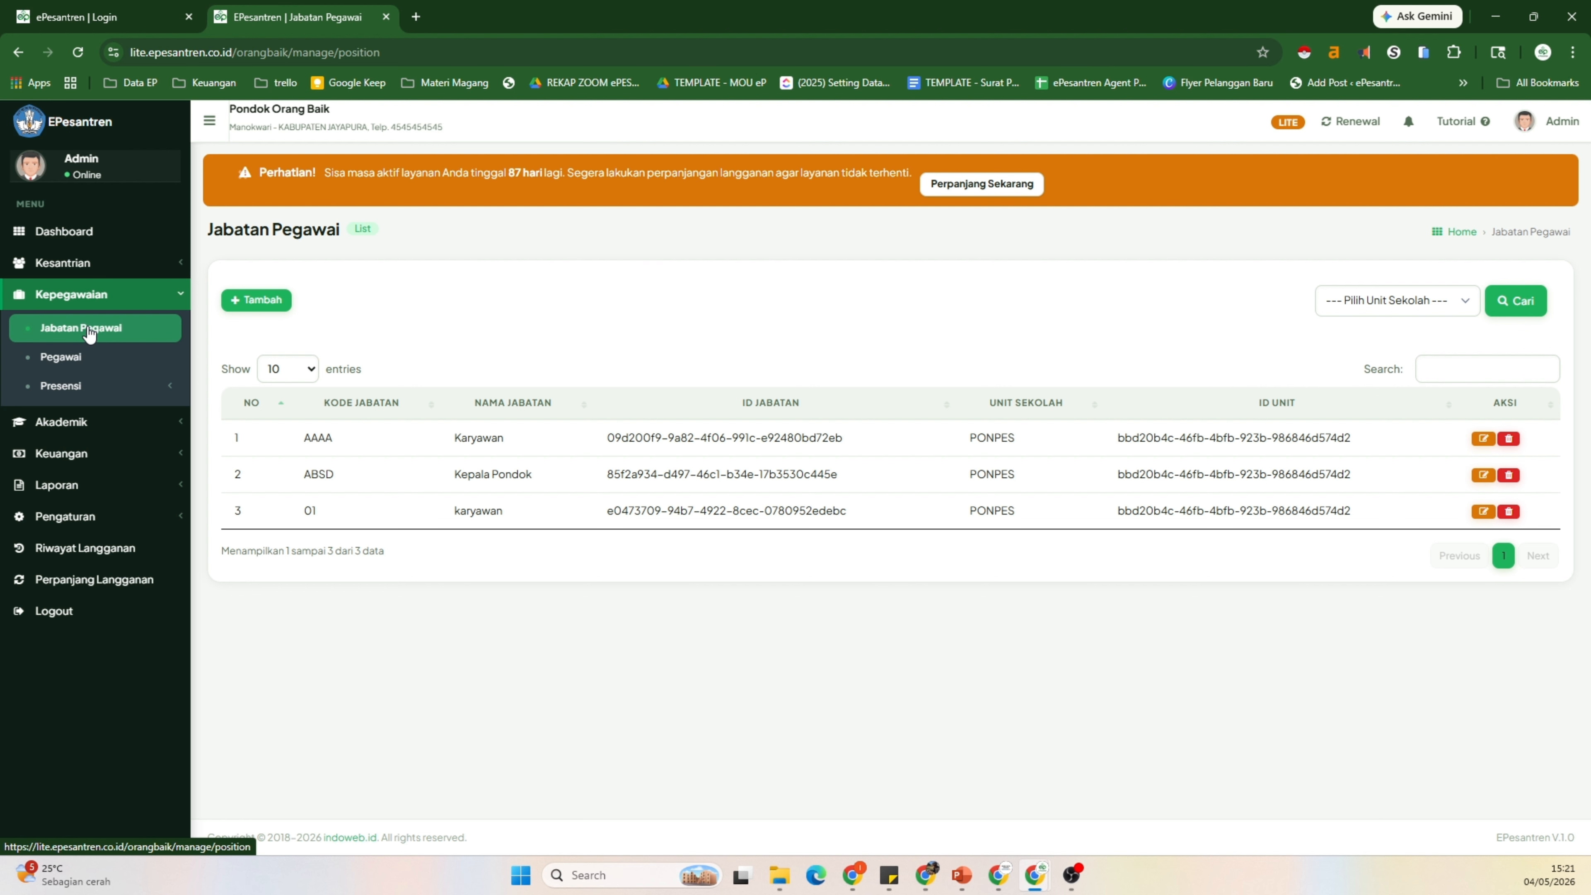
click(91, 272)
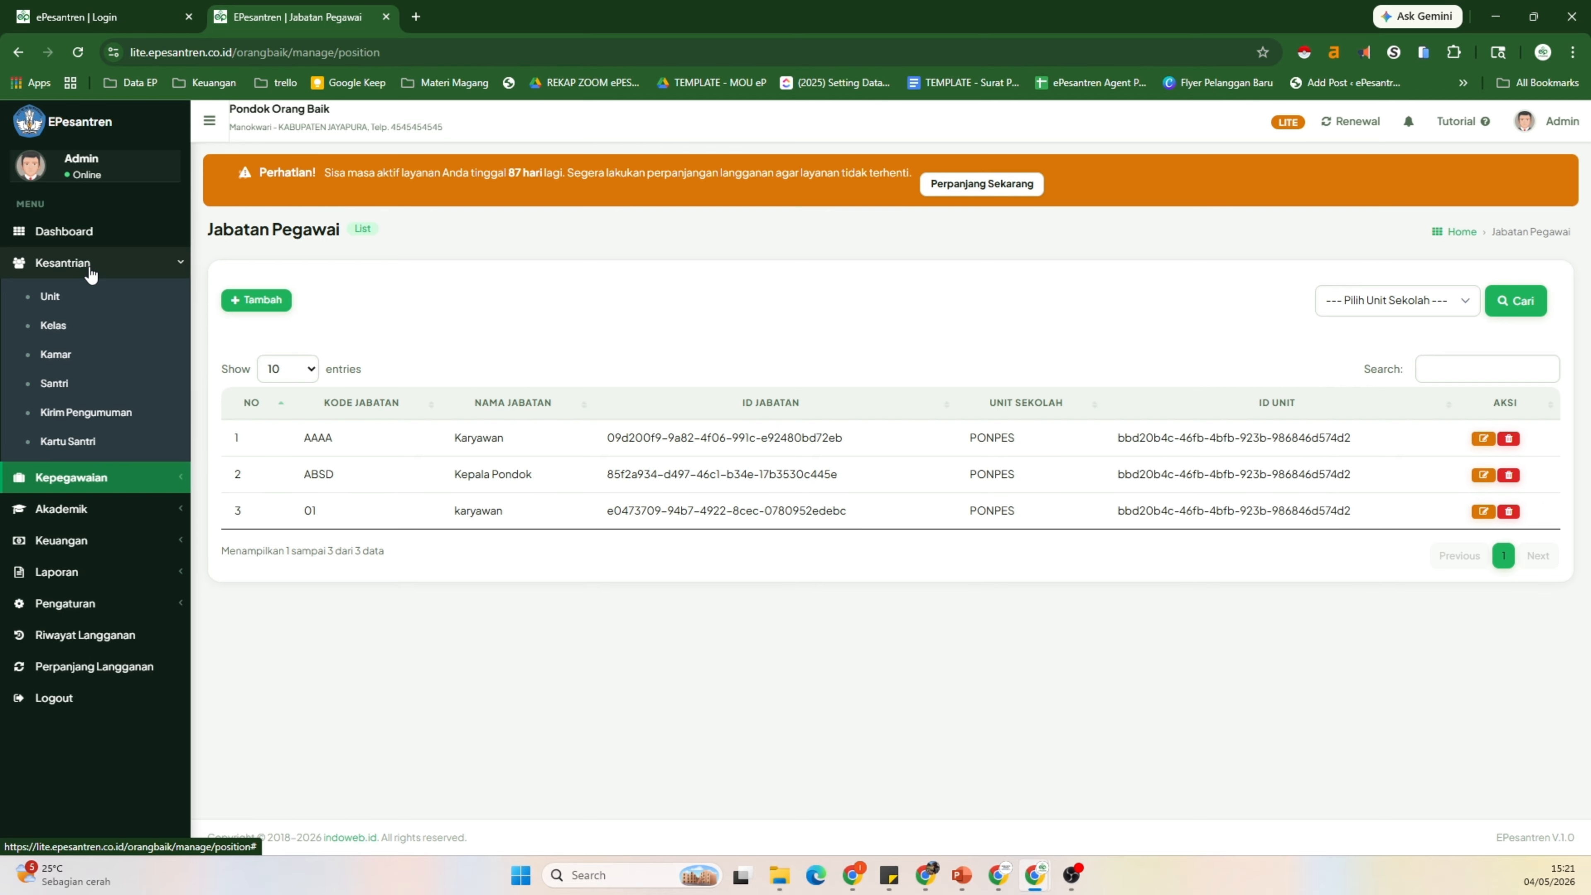
click(85, 354)
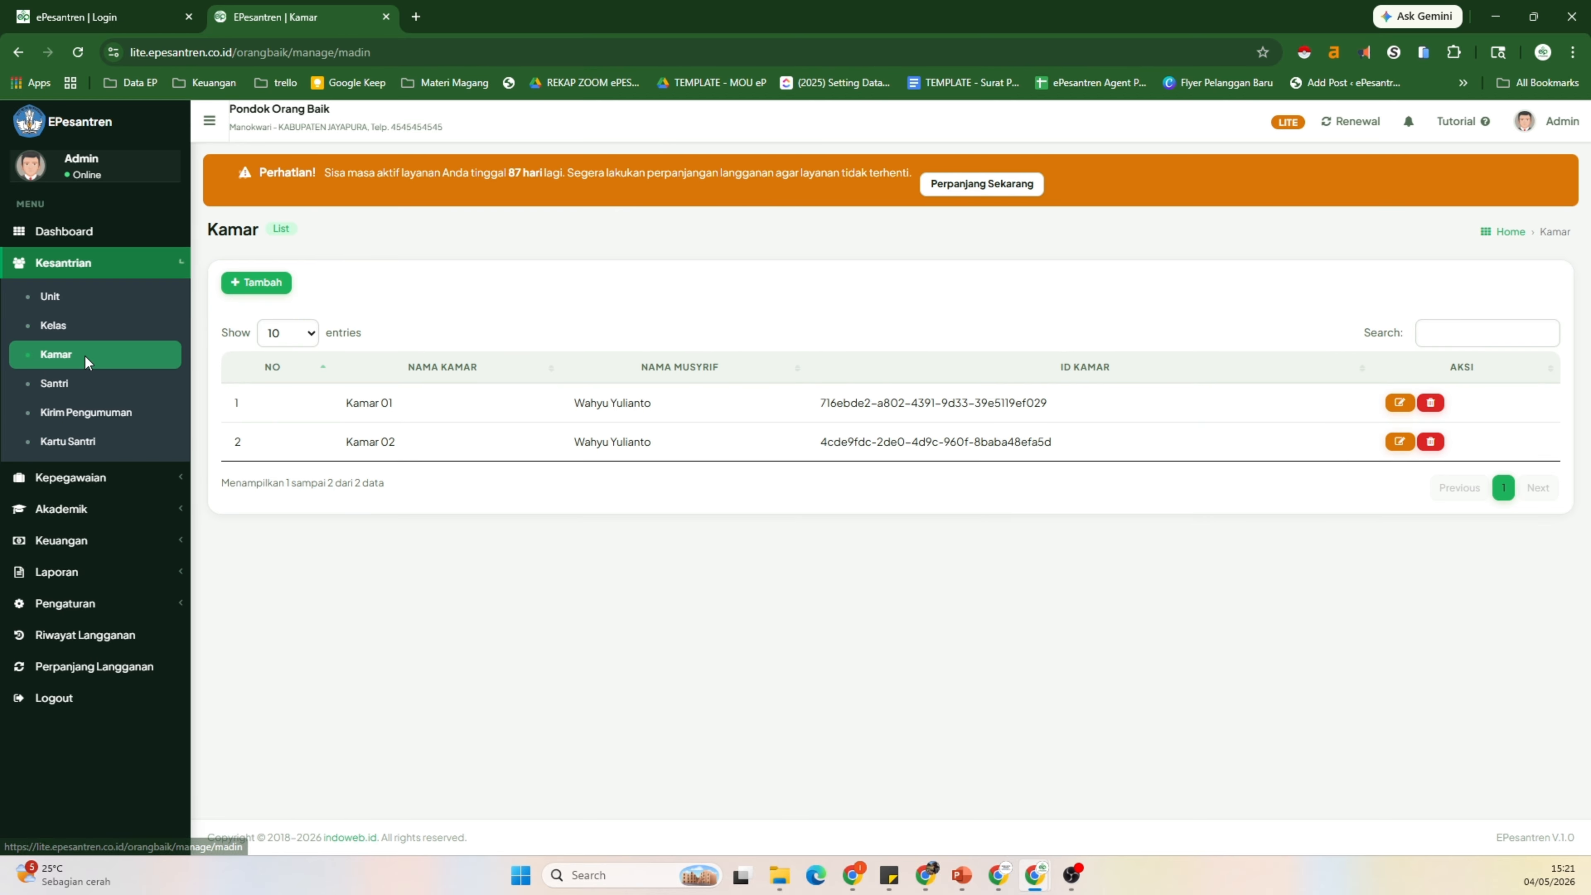
Step: Add room 'Kamar 03' with musyrif Budi
click(264, 287)
click(792, 223)
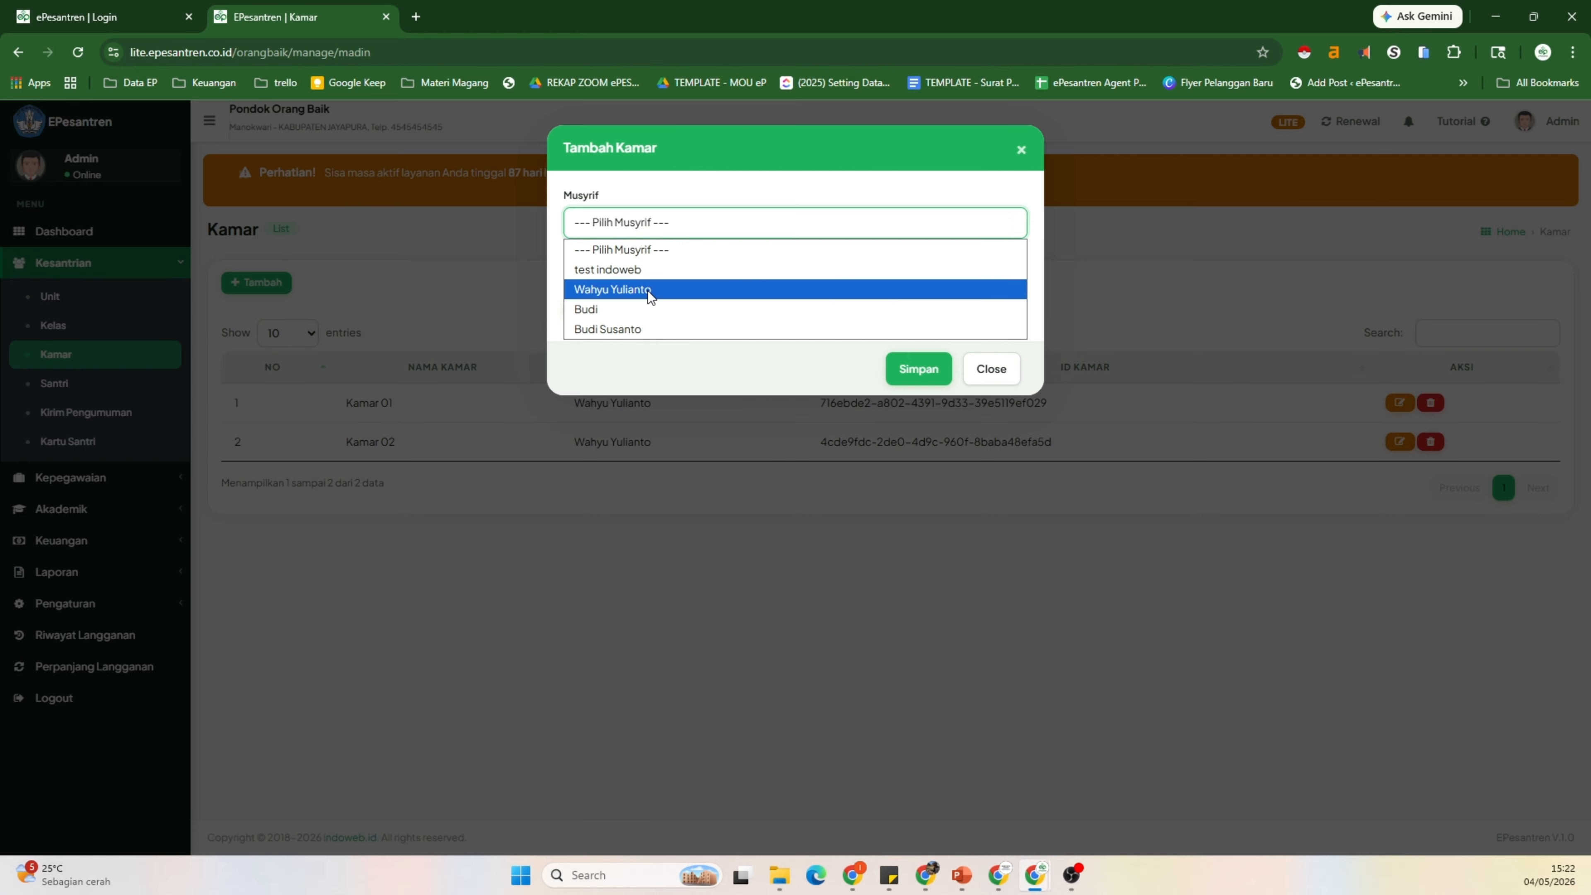
click(605, 310)
click(631, 275)
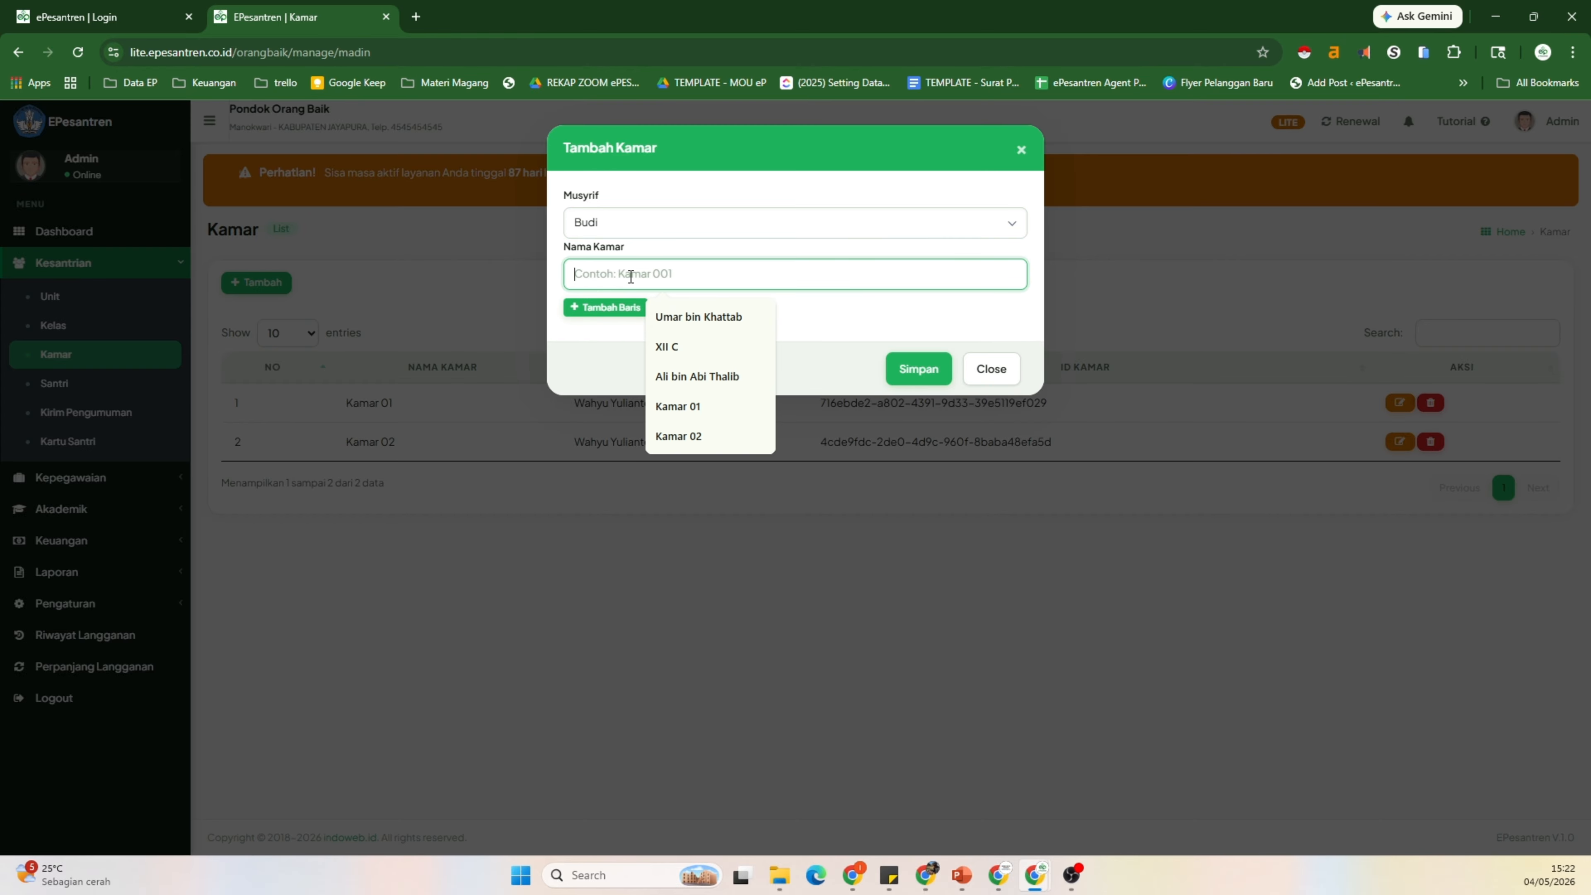
text(Kama)
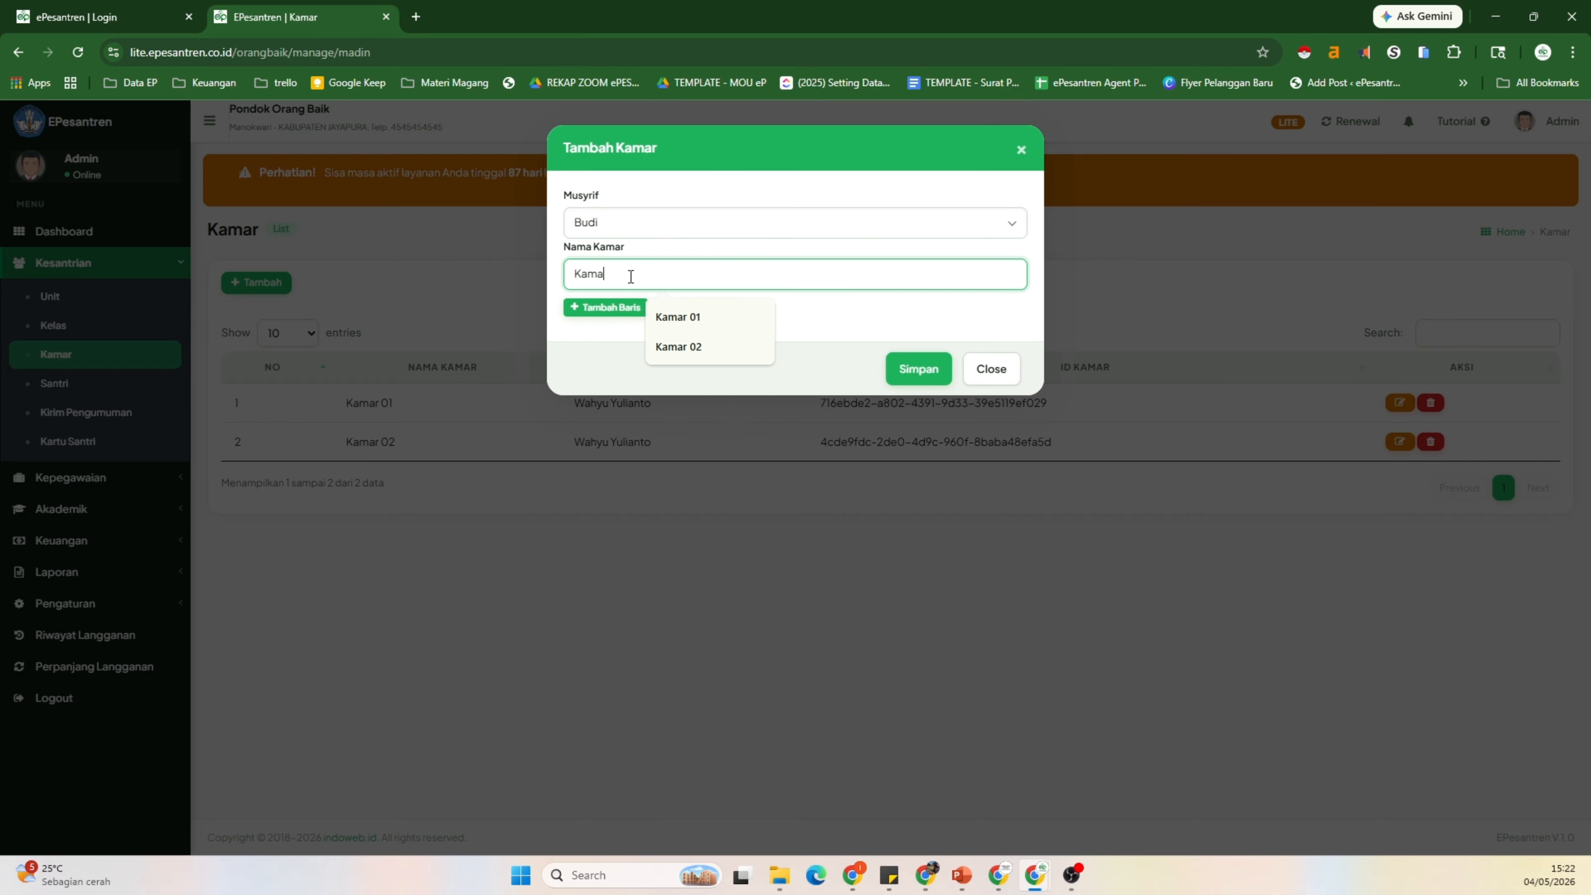
text(r 03)
click(918, 368)
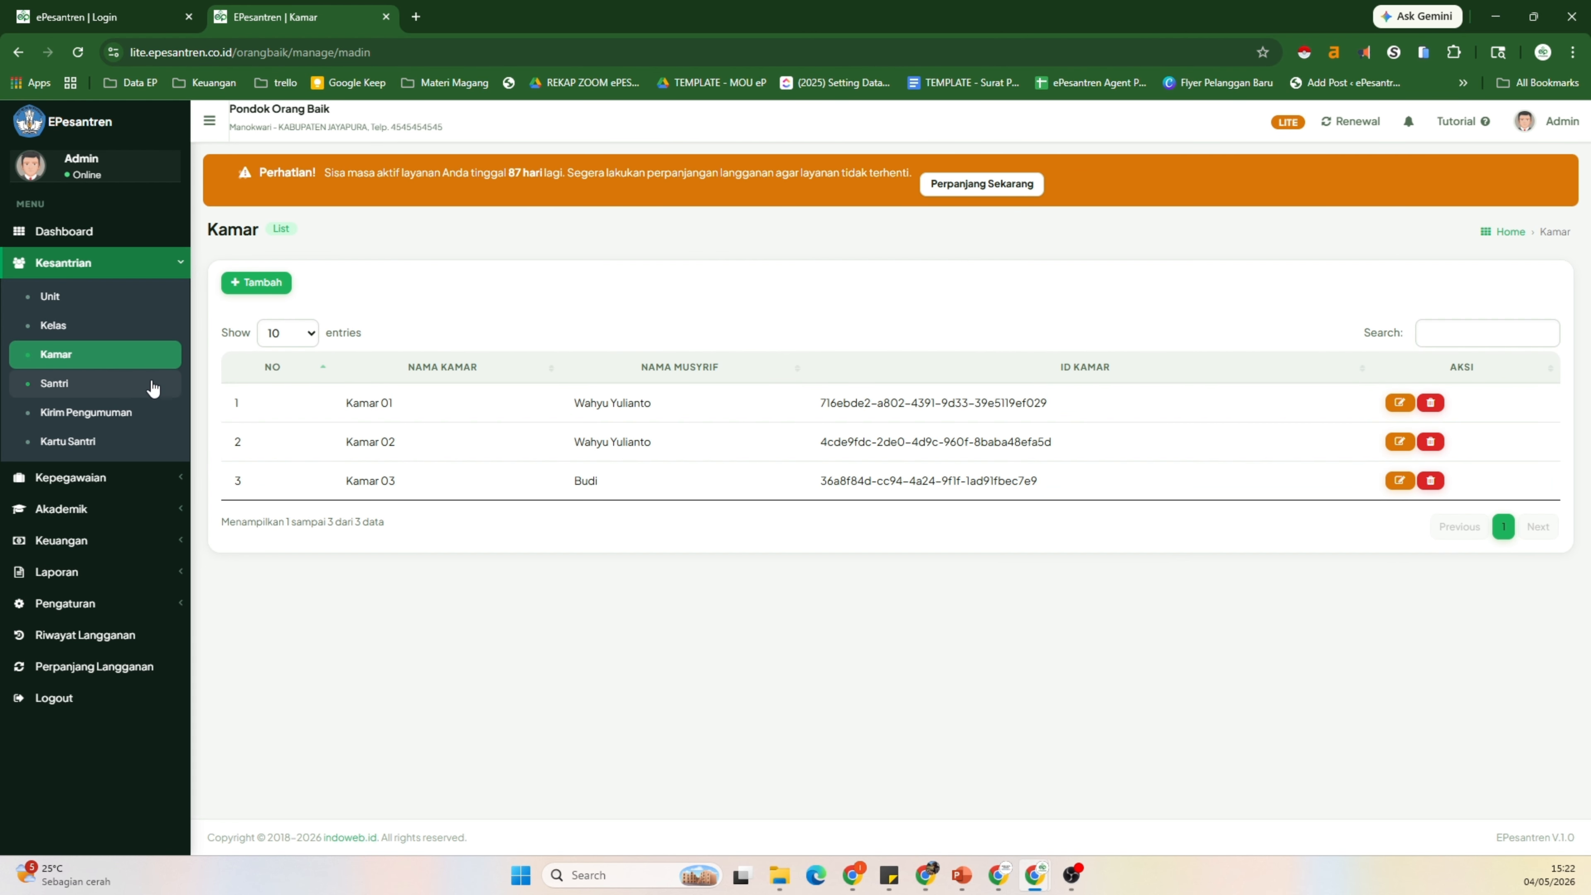
Step: Go to the Santri student list and start a new student entry
click(112, 391)
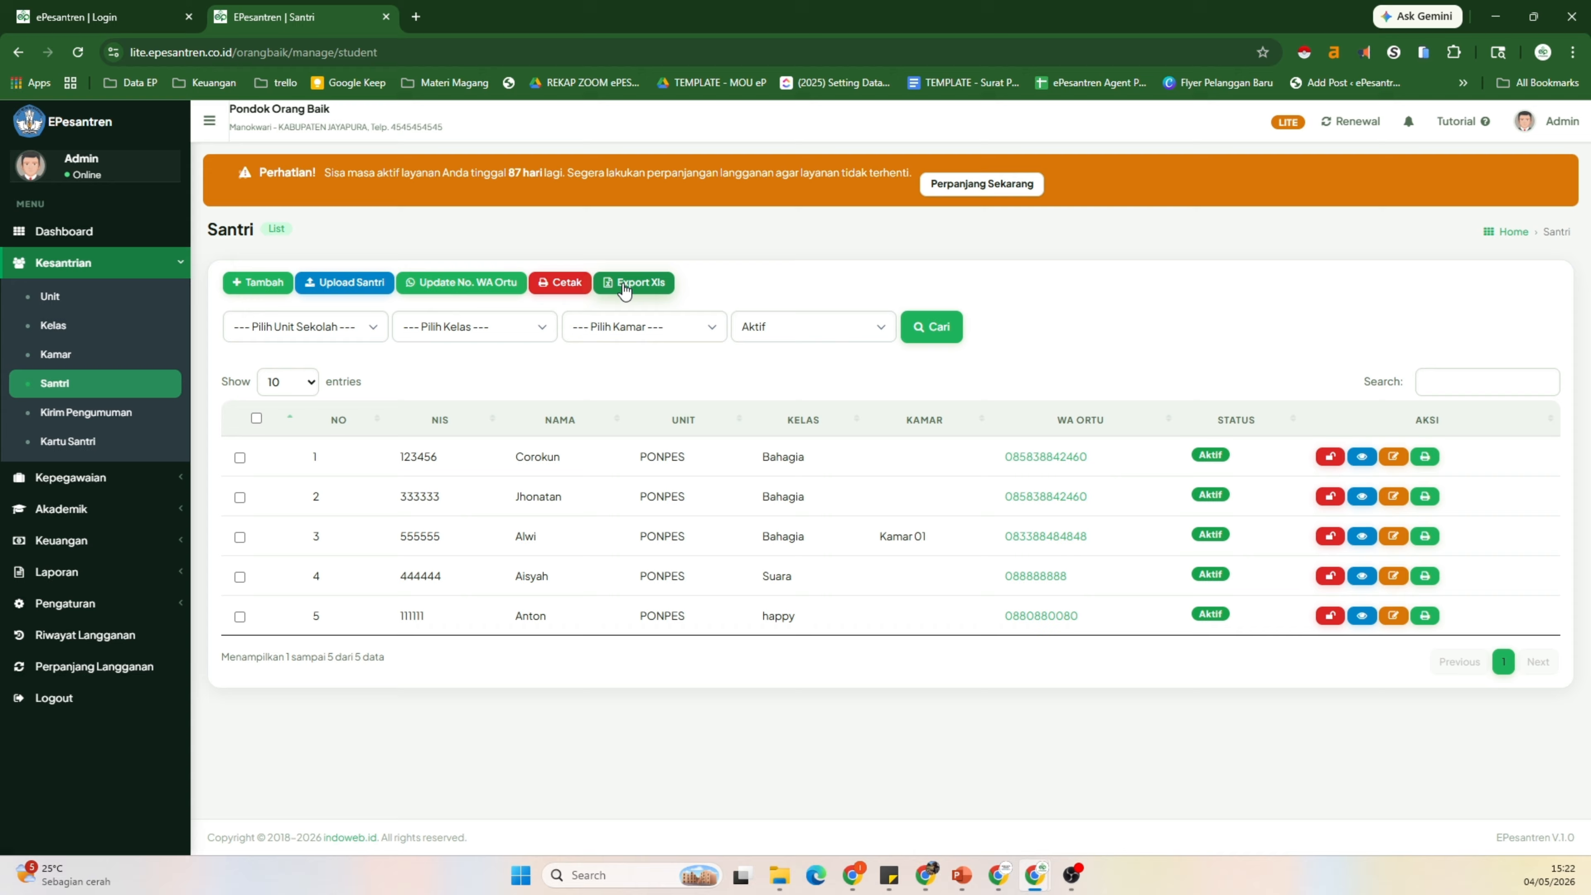
click(265, 287)
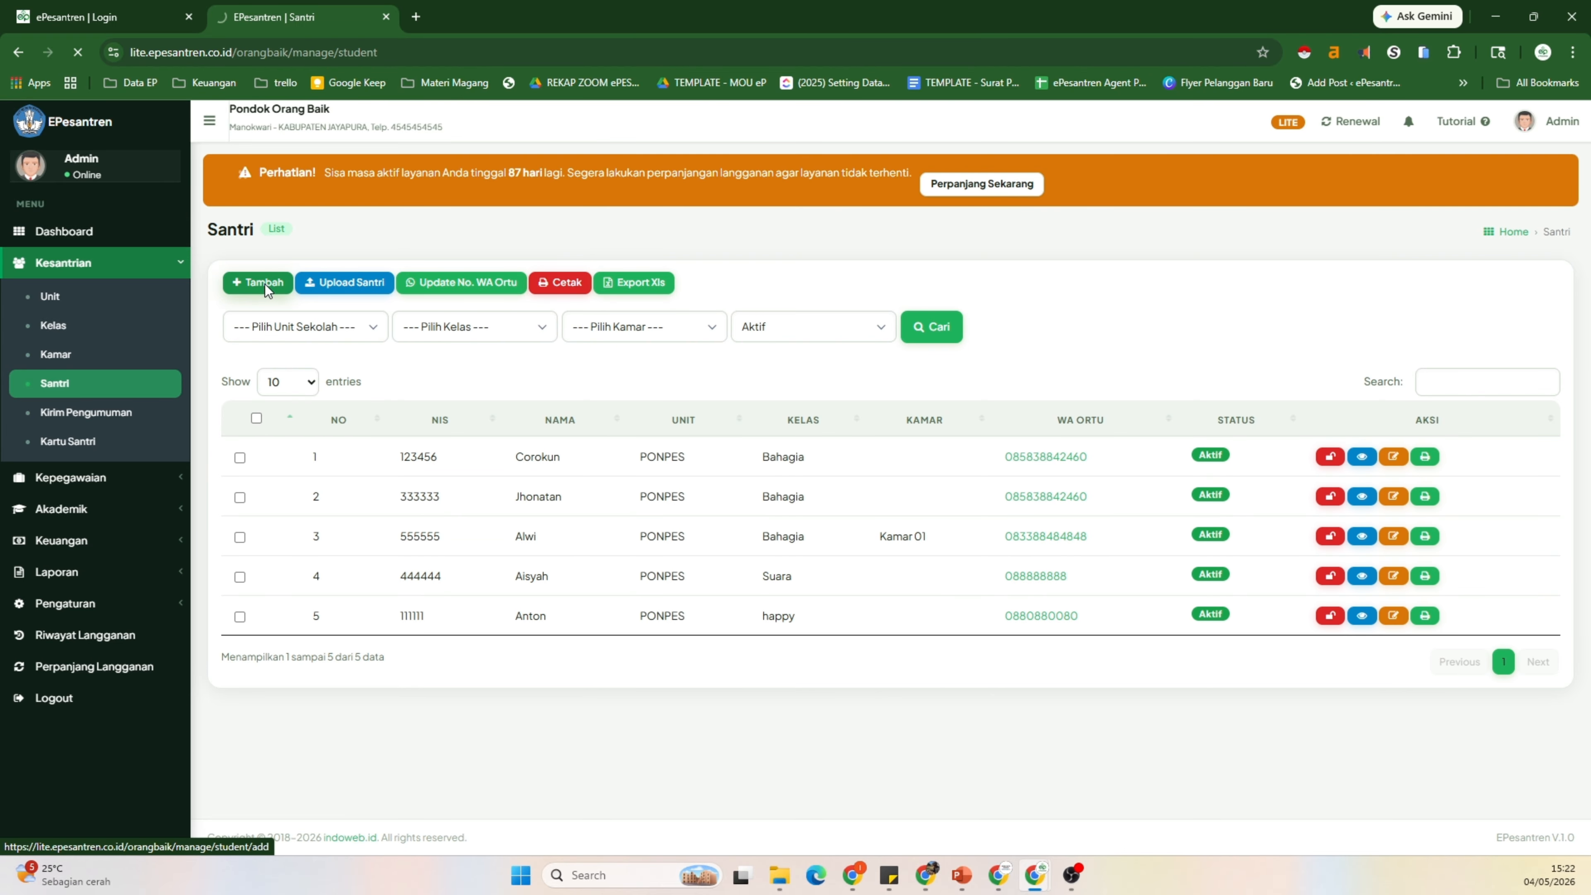
Step: Enter the student's full name, mark her female, and set birthplace to Pekalongan
click(301, 358)
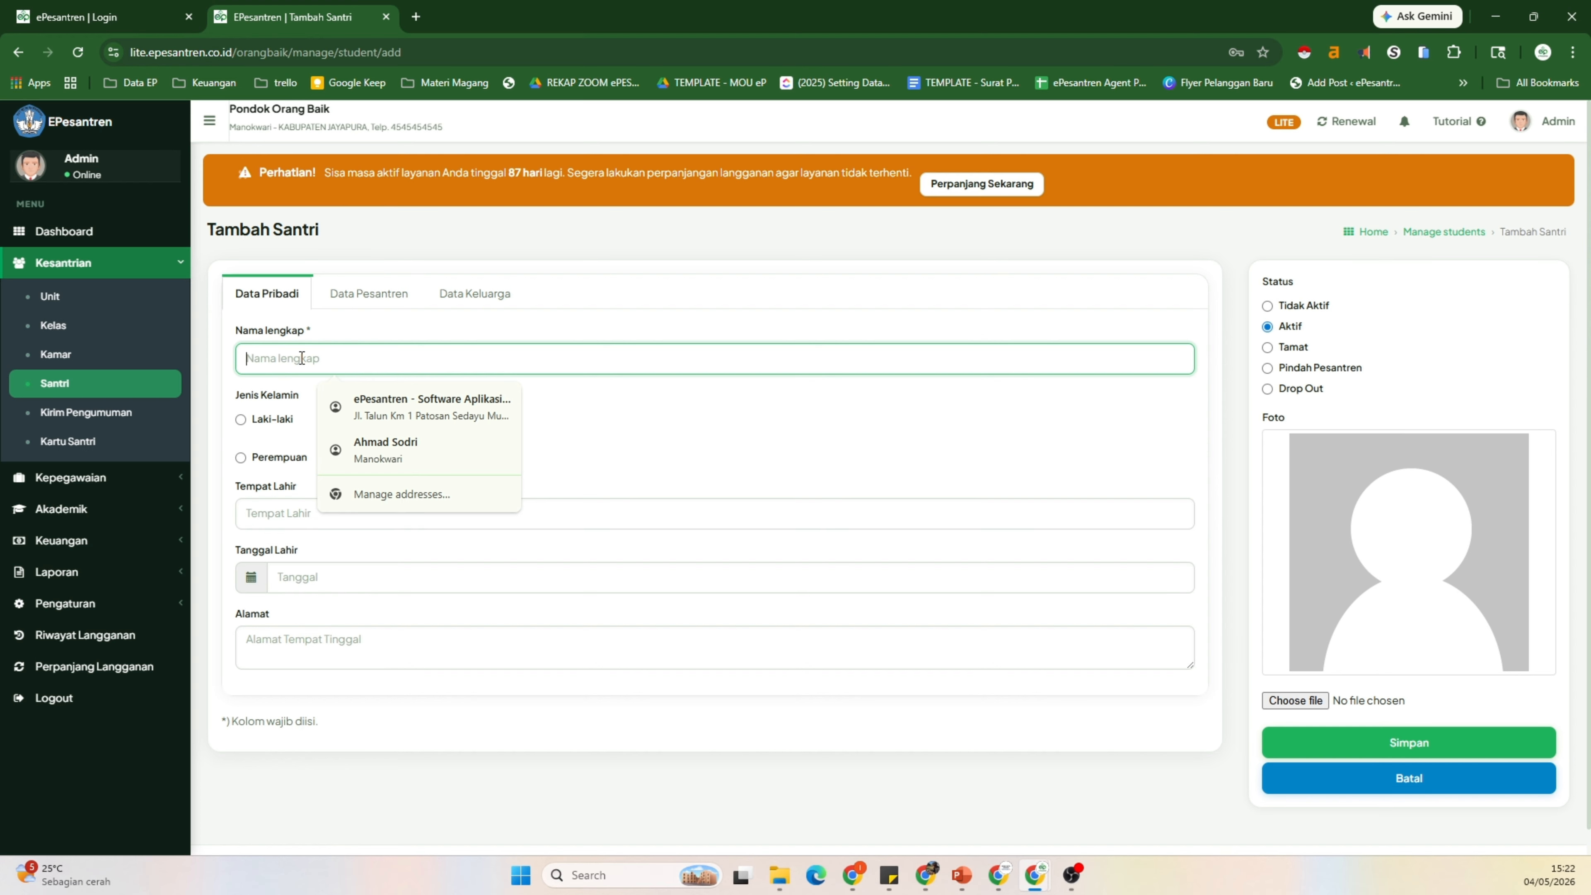
text(Nabila)
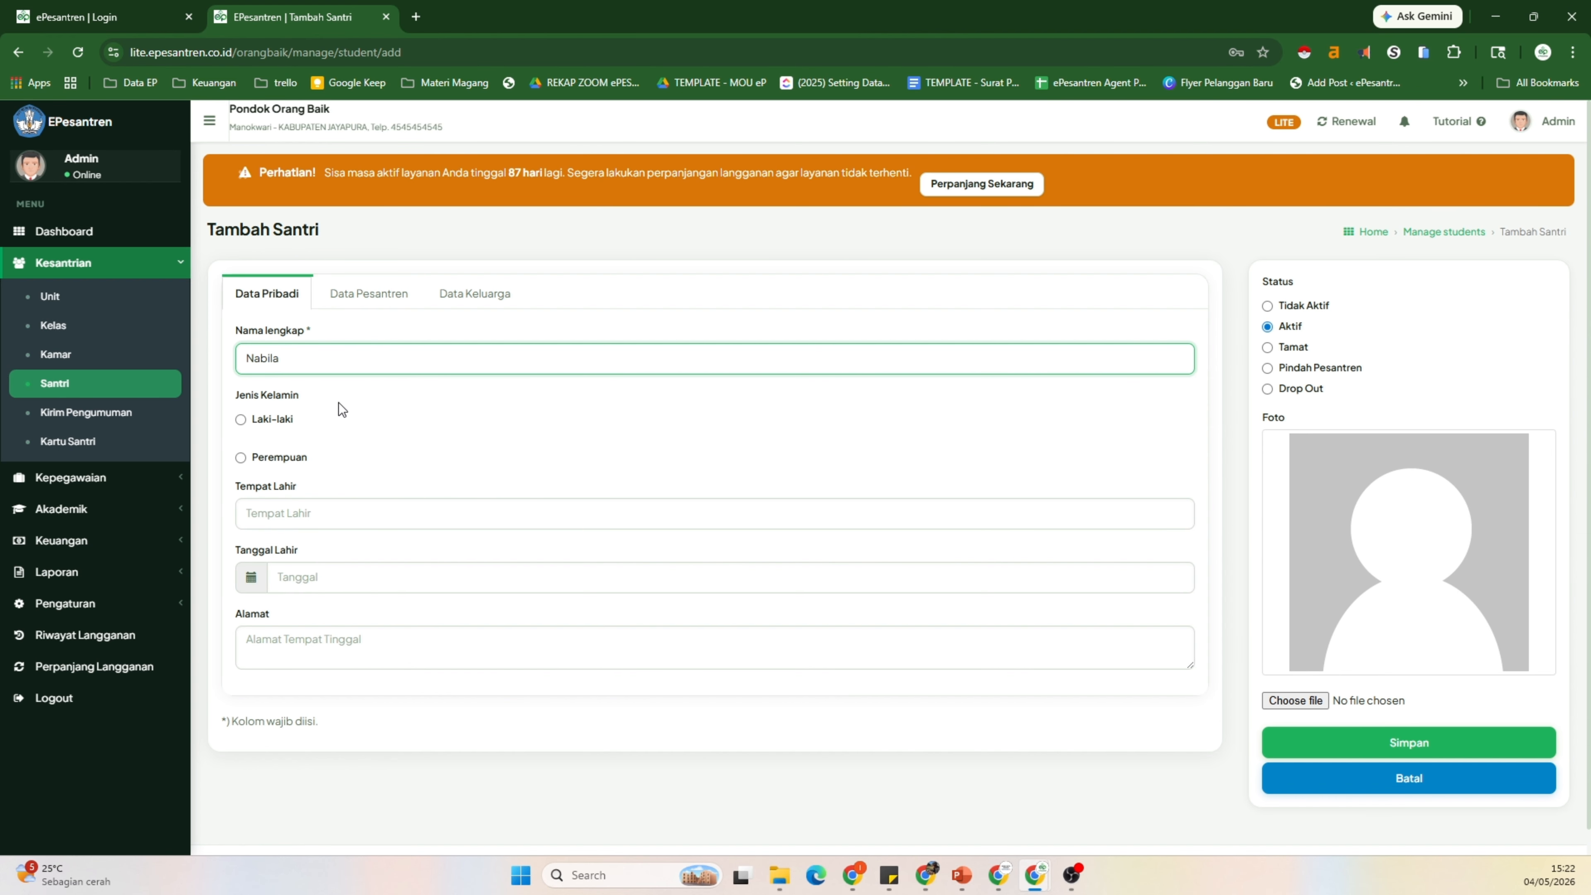
click(241, 457)
click(285, 513)
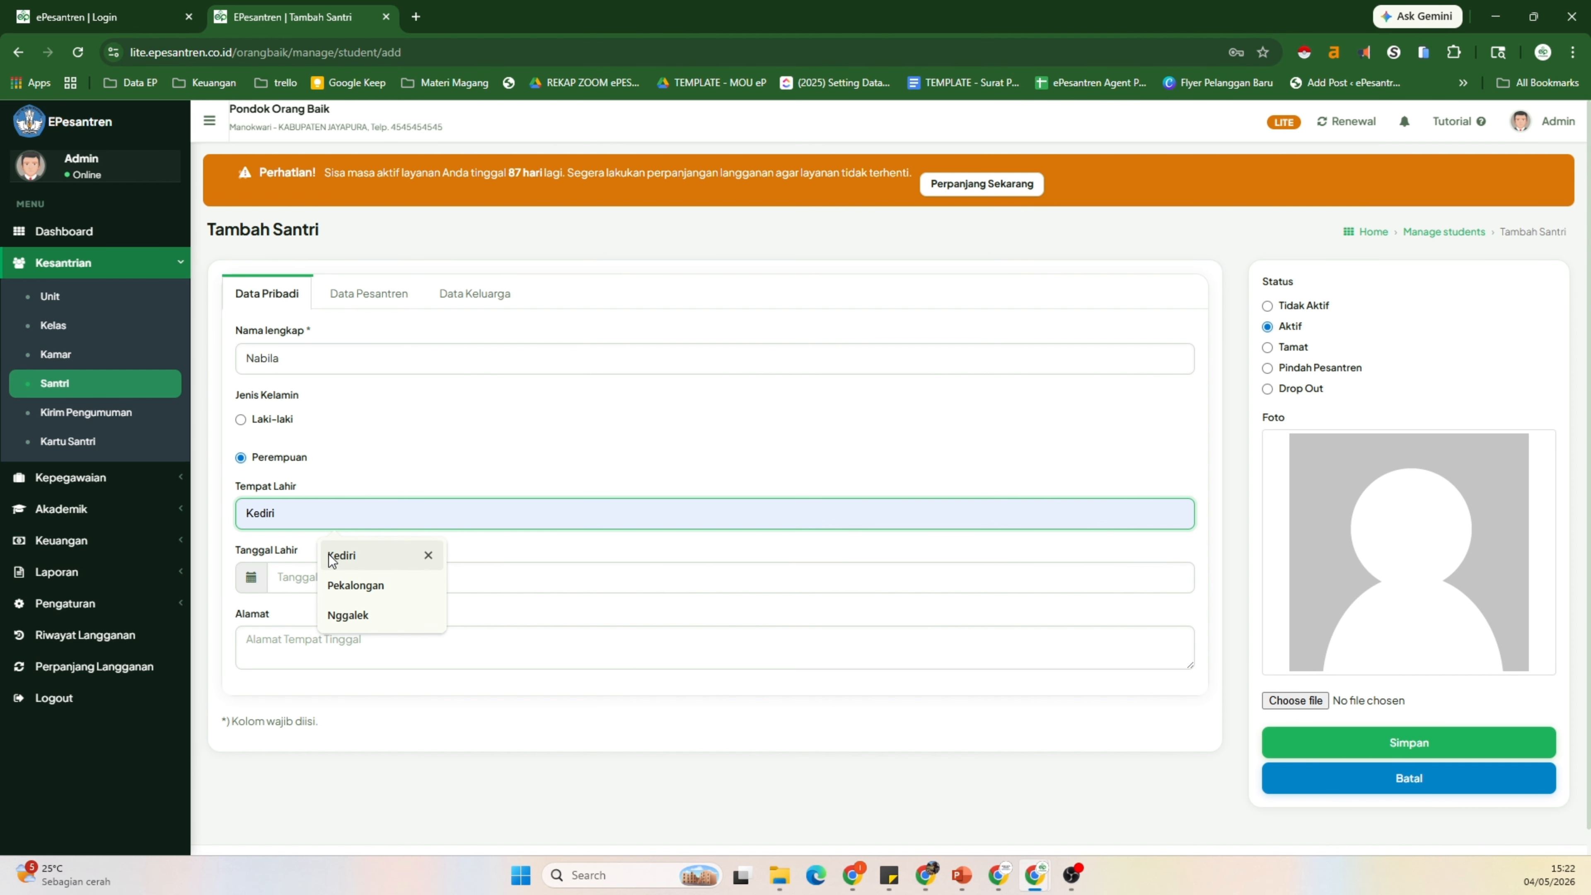
click(355, 585)
click(363, 575)
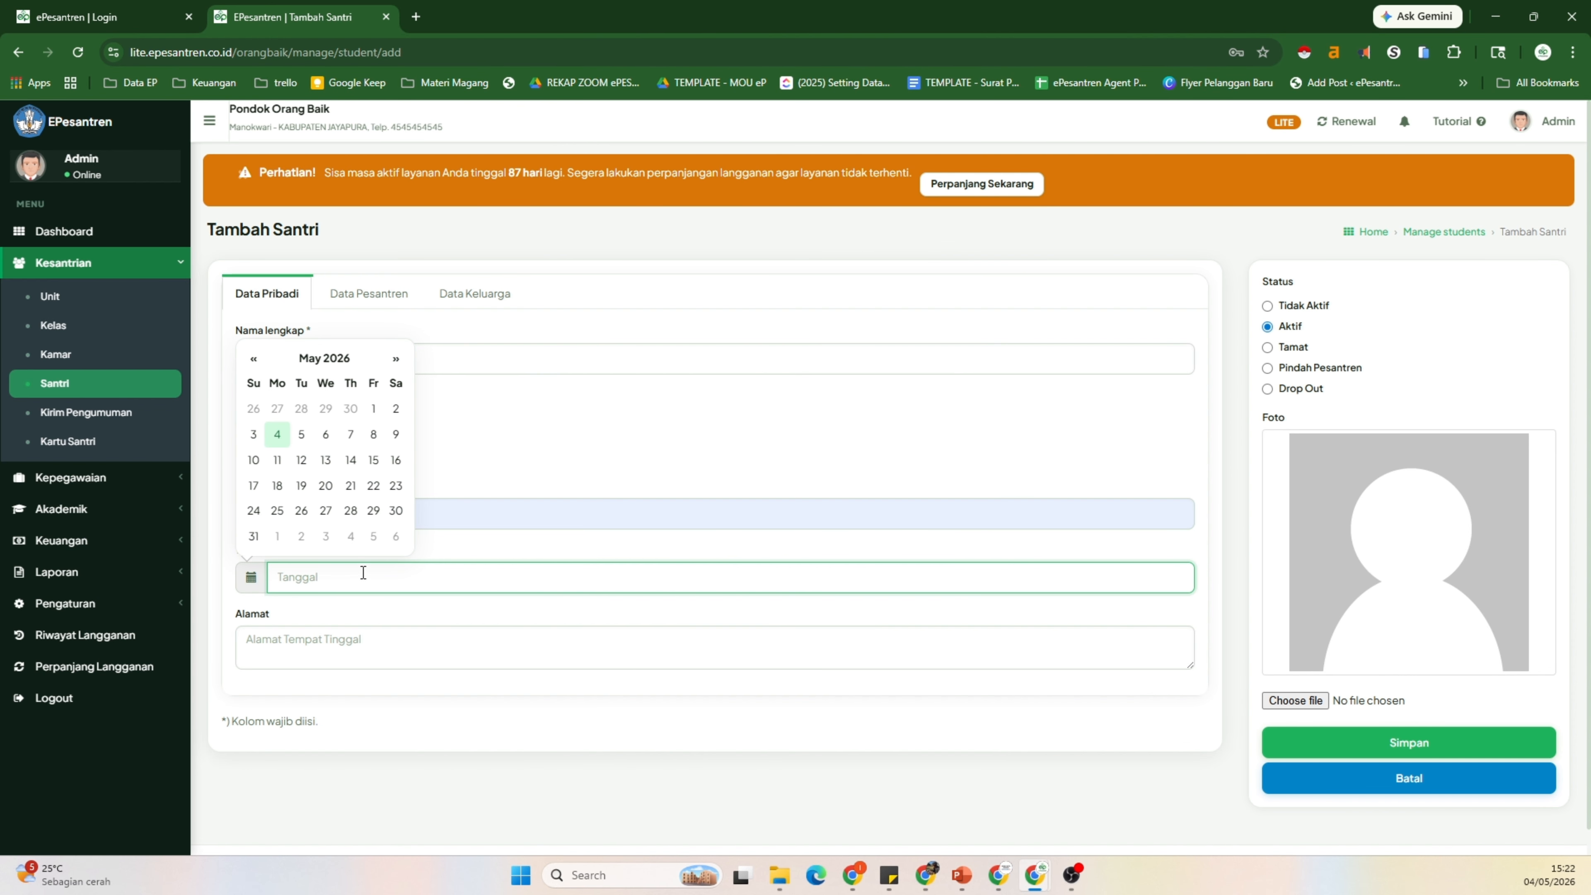
click(322, 359)
click(316, 387)
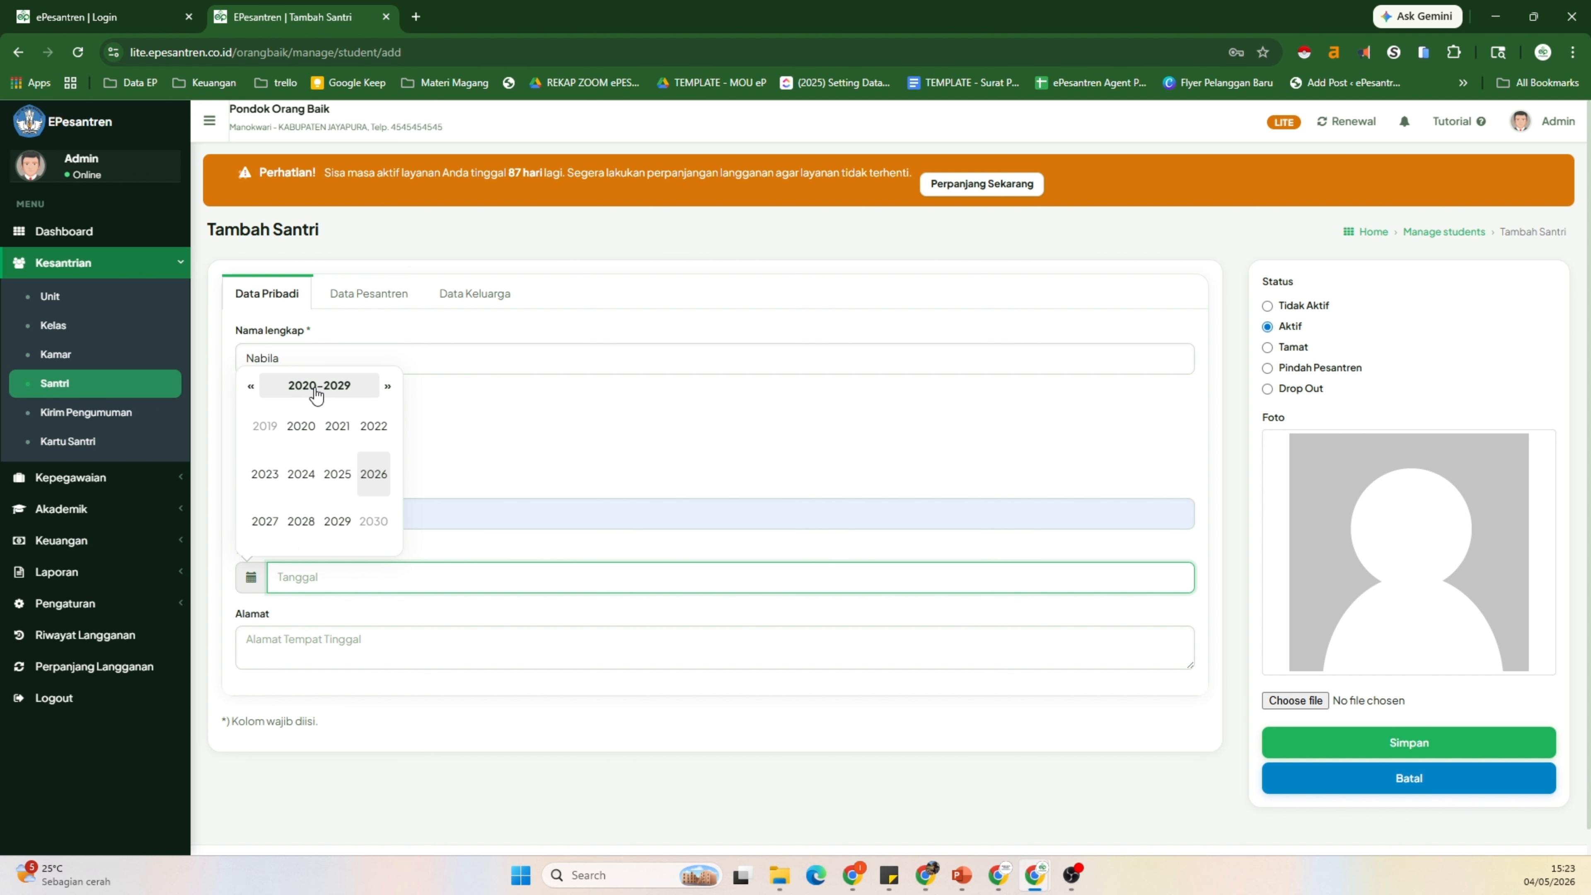
click(316, 386)
click(307, 386)
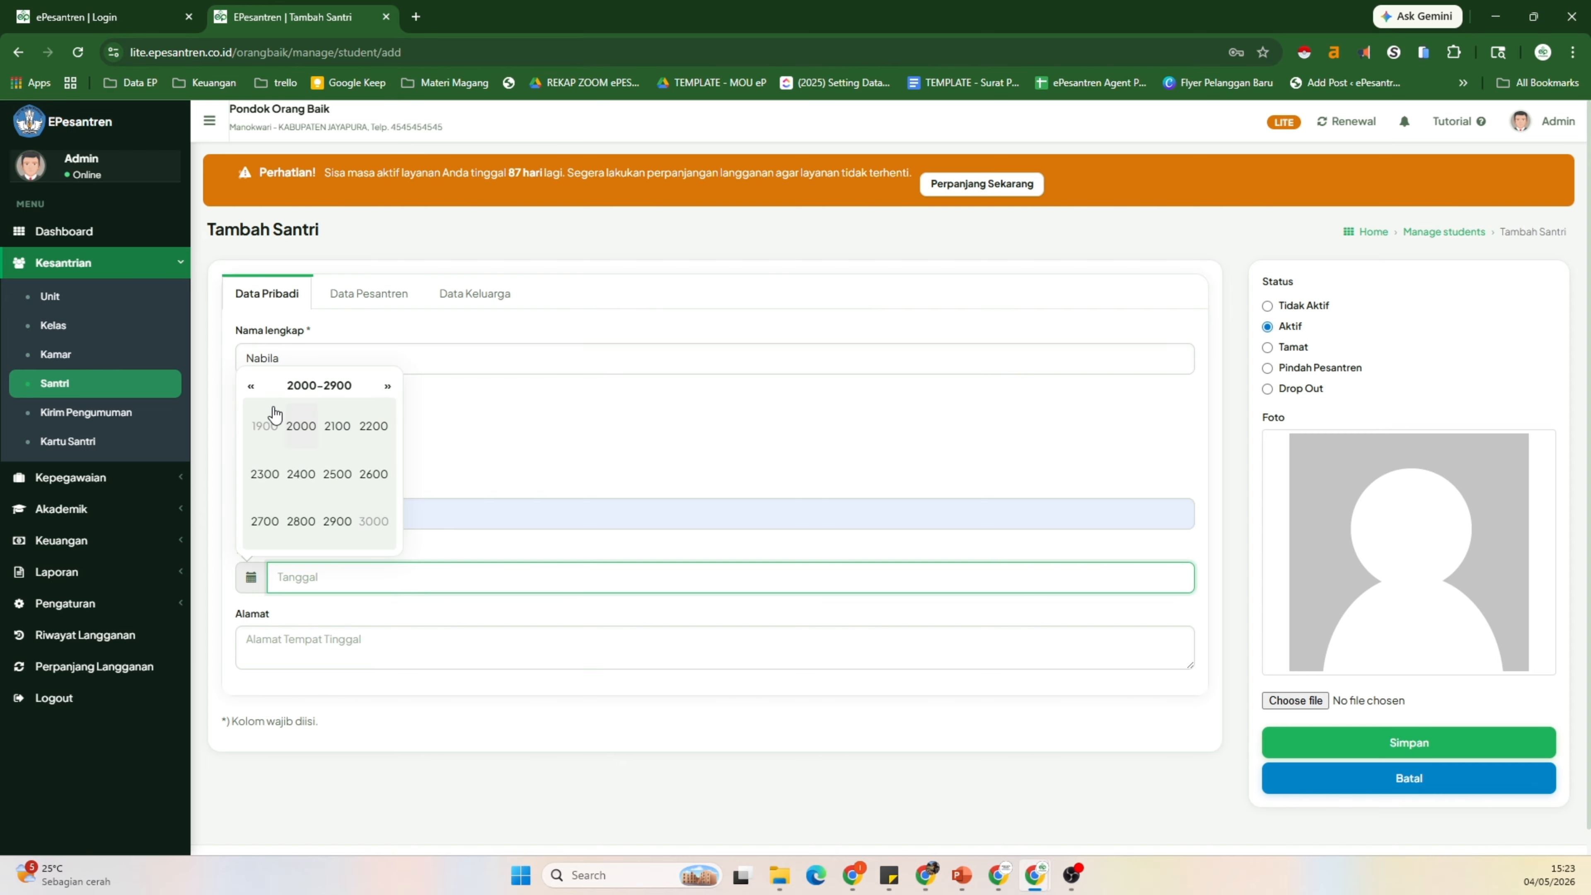
click(387, 386)
click(251, 387)
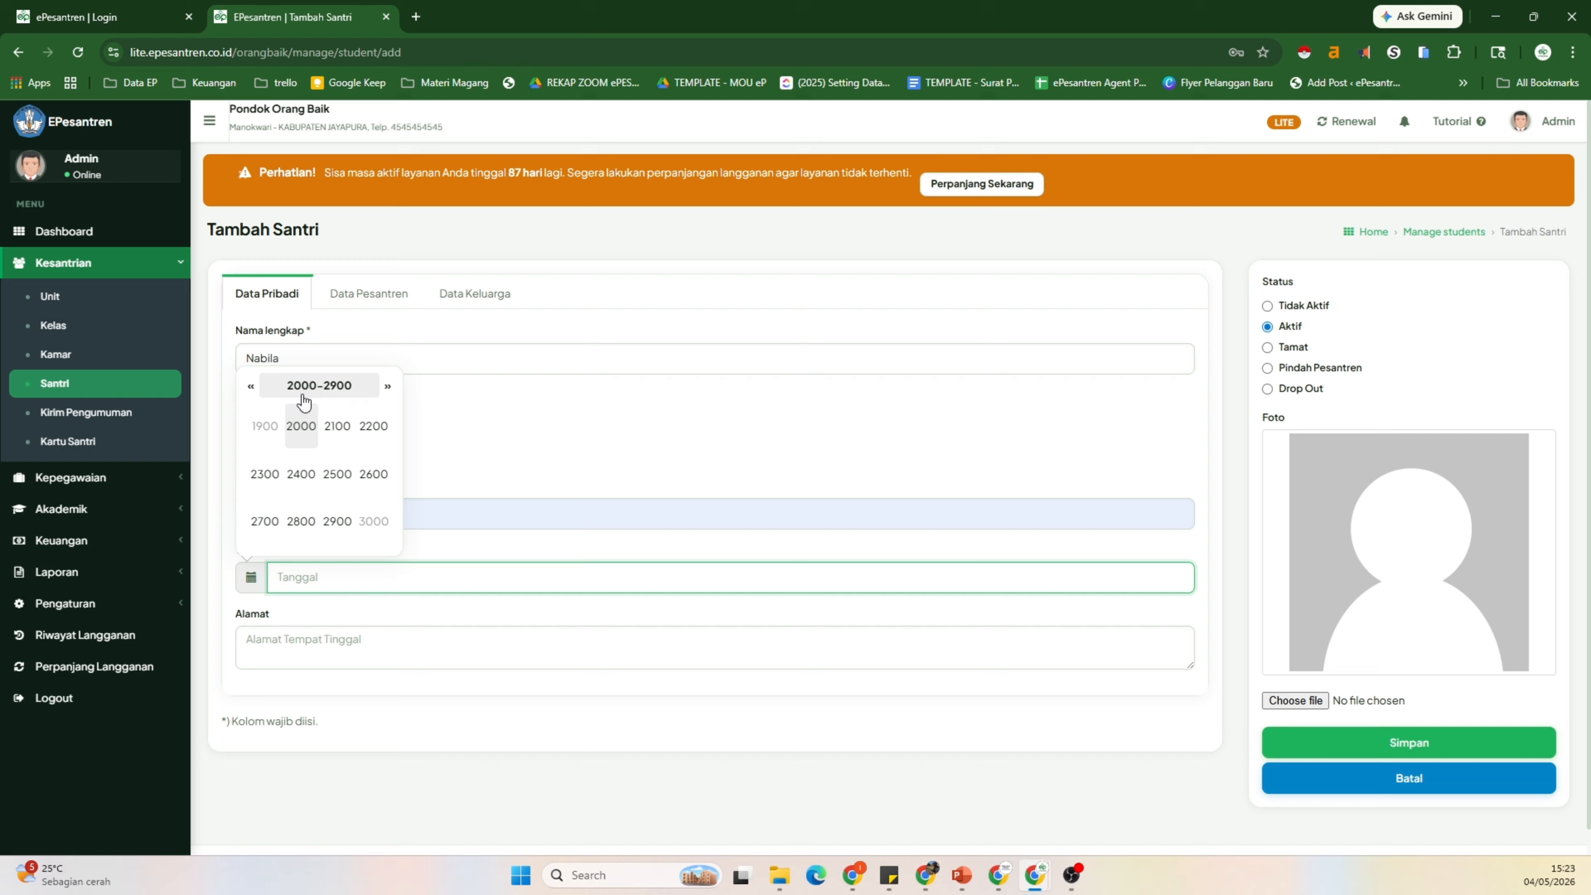
click(303, 424)
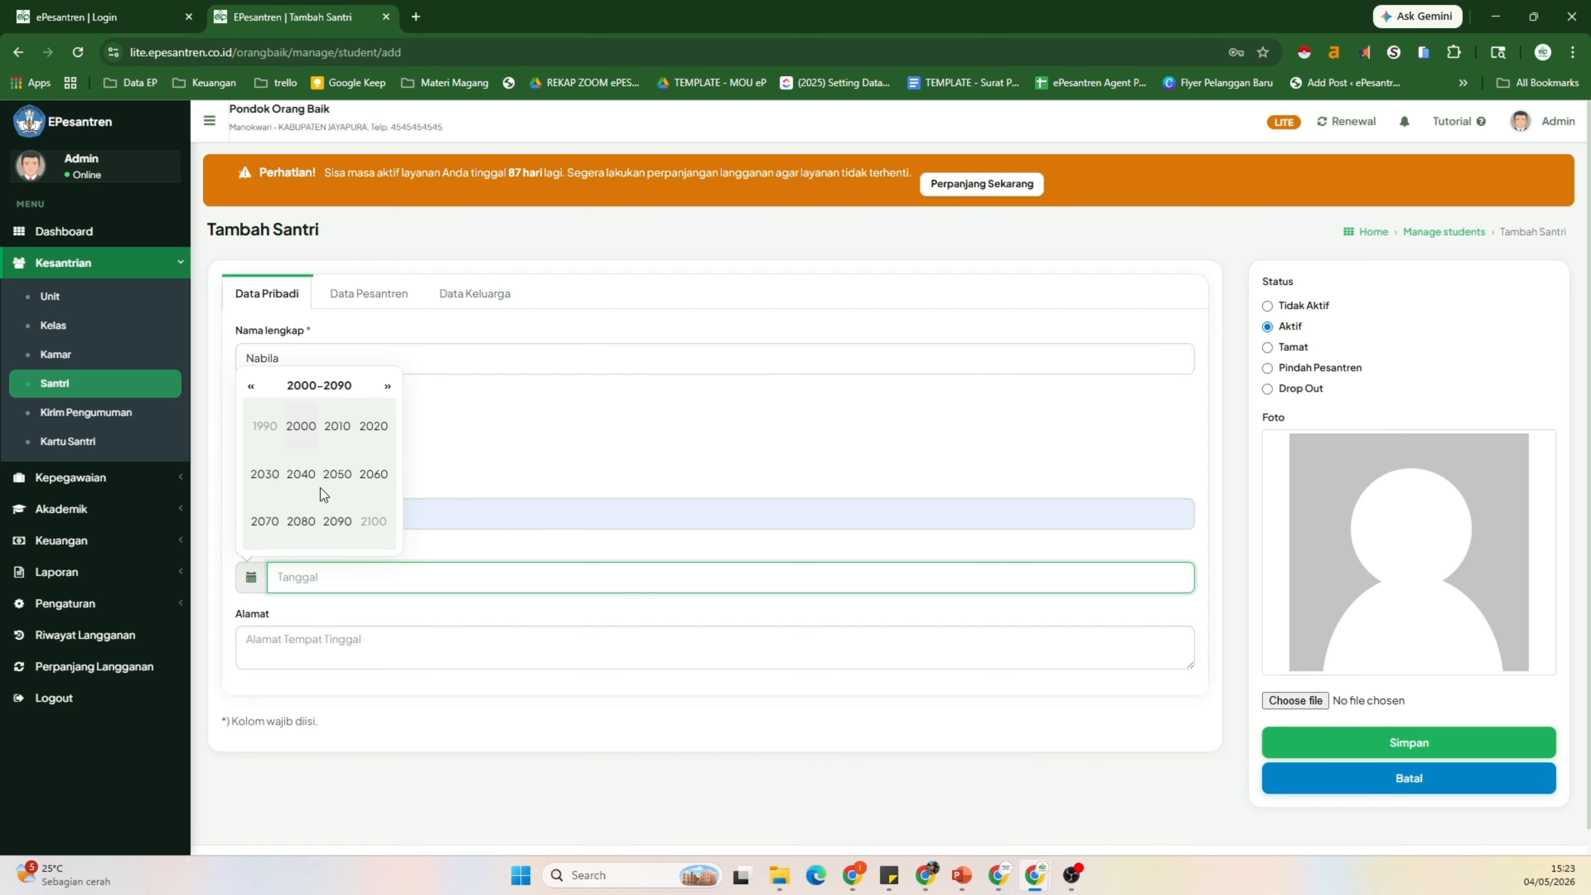
click(300, 429)
click(306, 484)
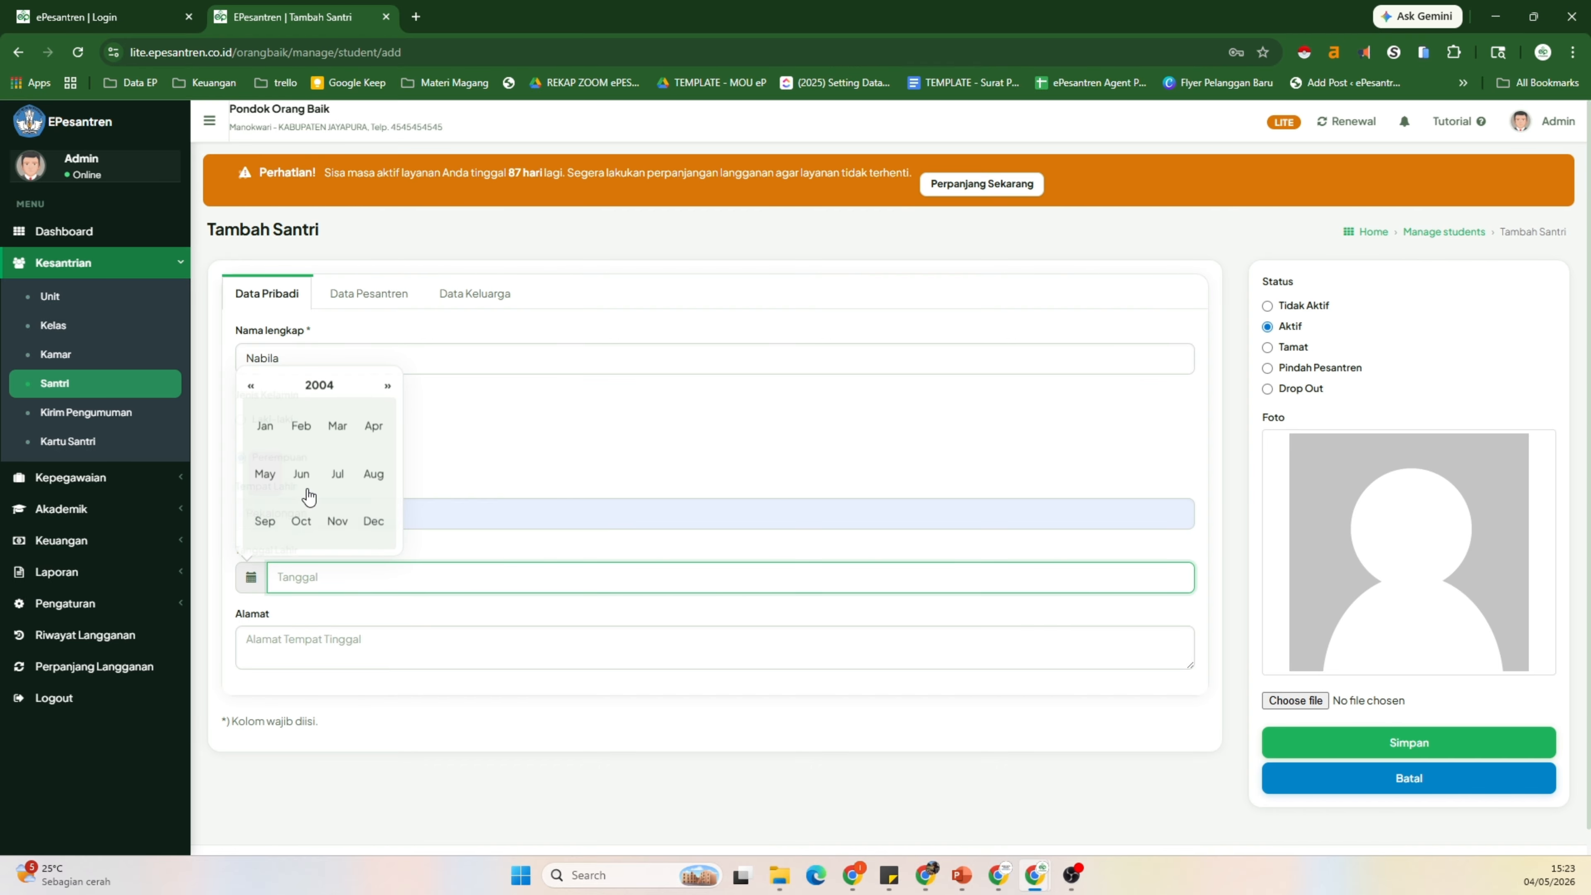
click(306, 492)
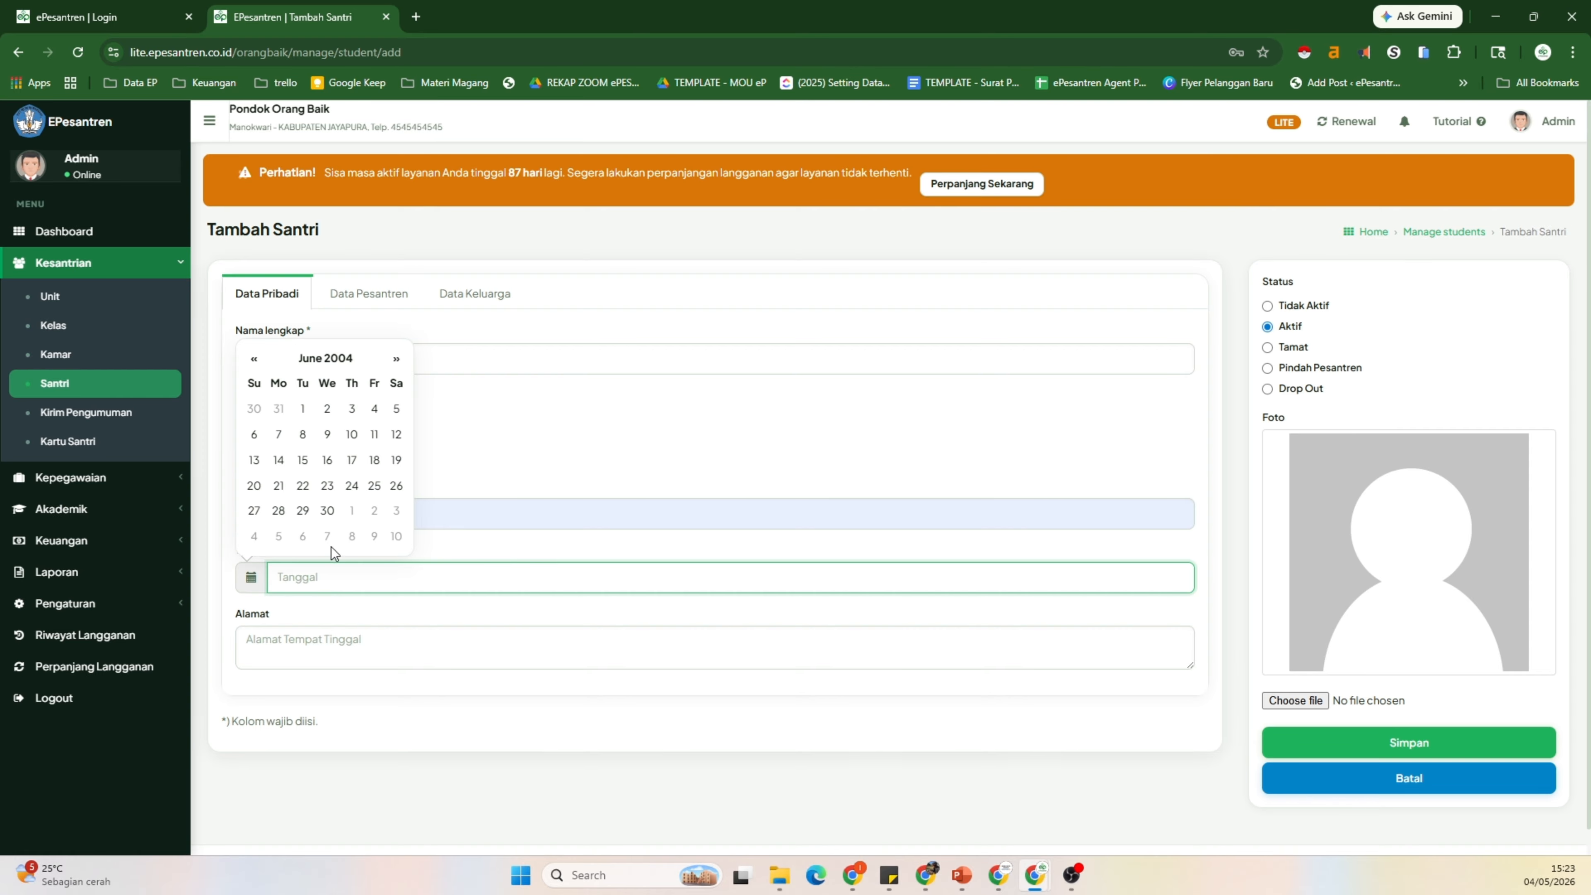
click(327, 510)
click(338, 647)
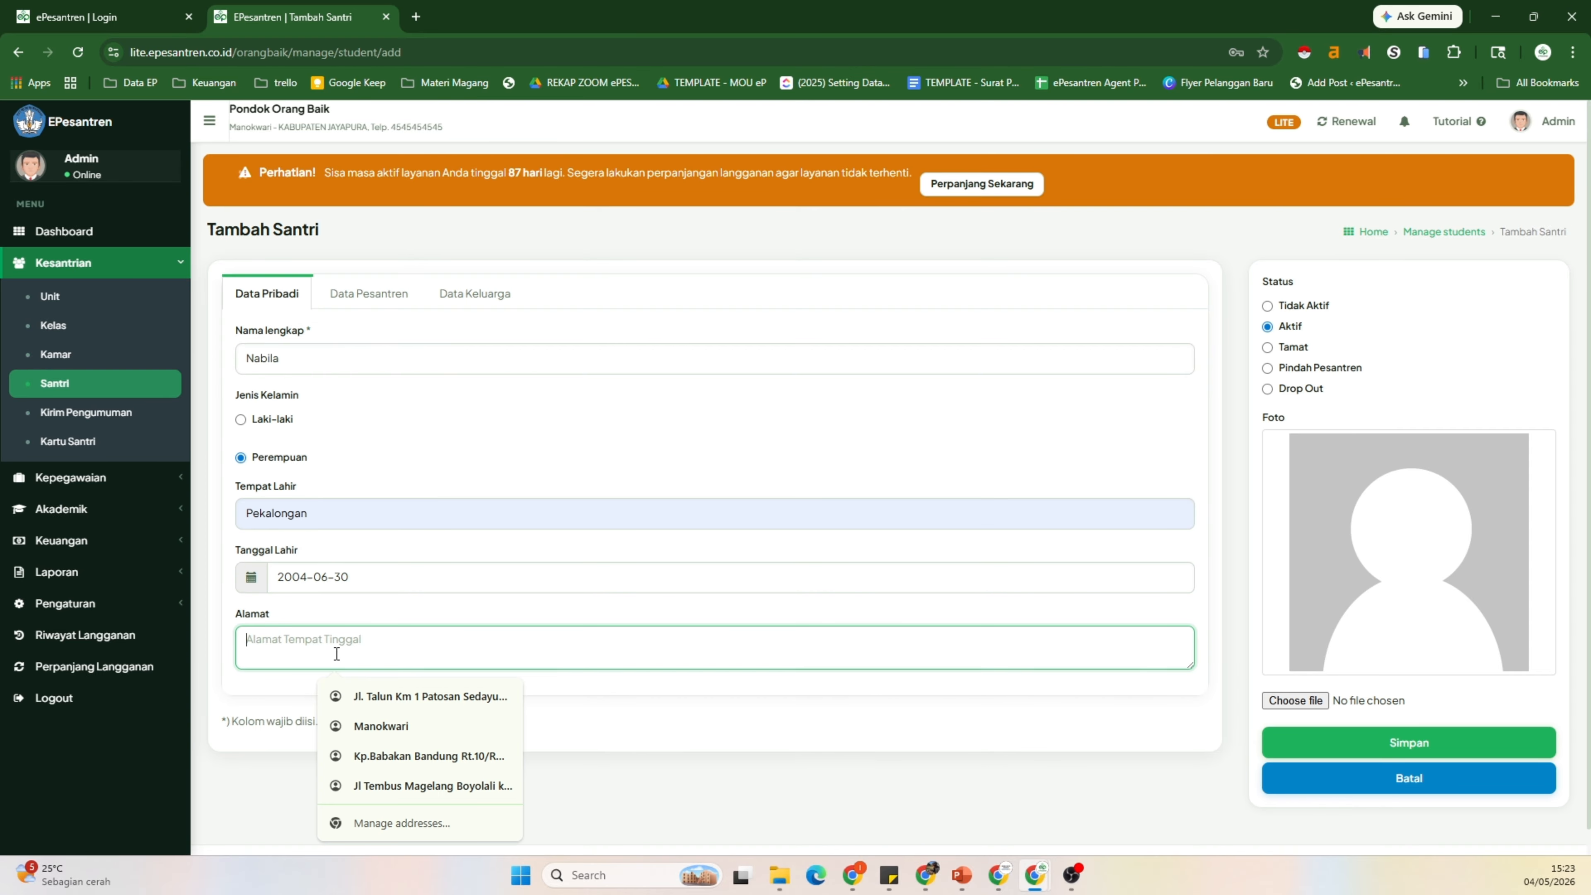
click(401, 755)
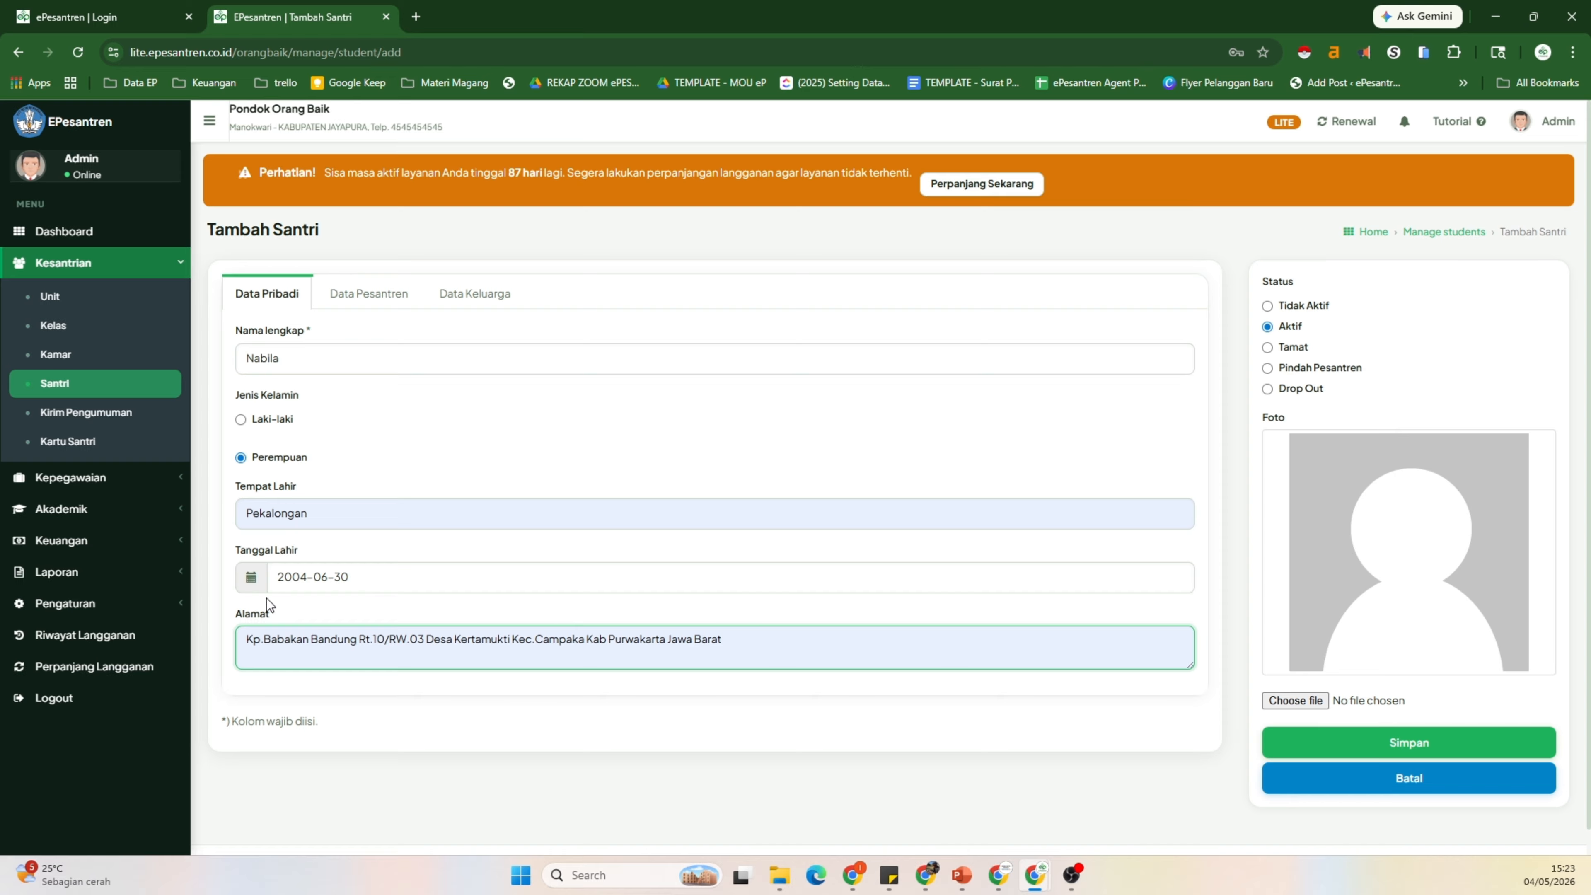
Step: In Data Pesantren, enter the student's NIS and set and confirm her password
click(370, 294)
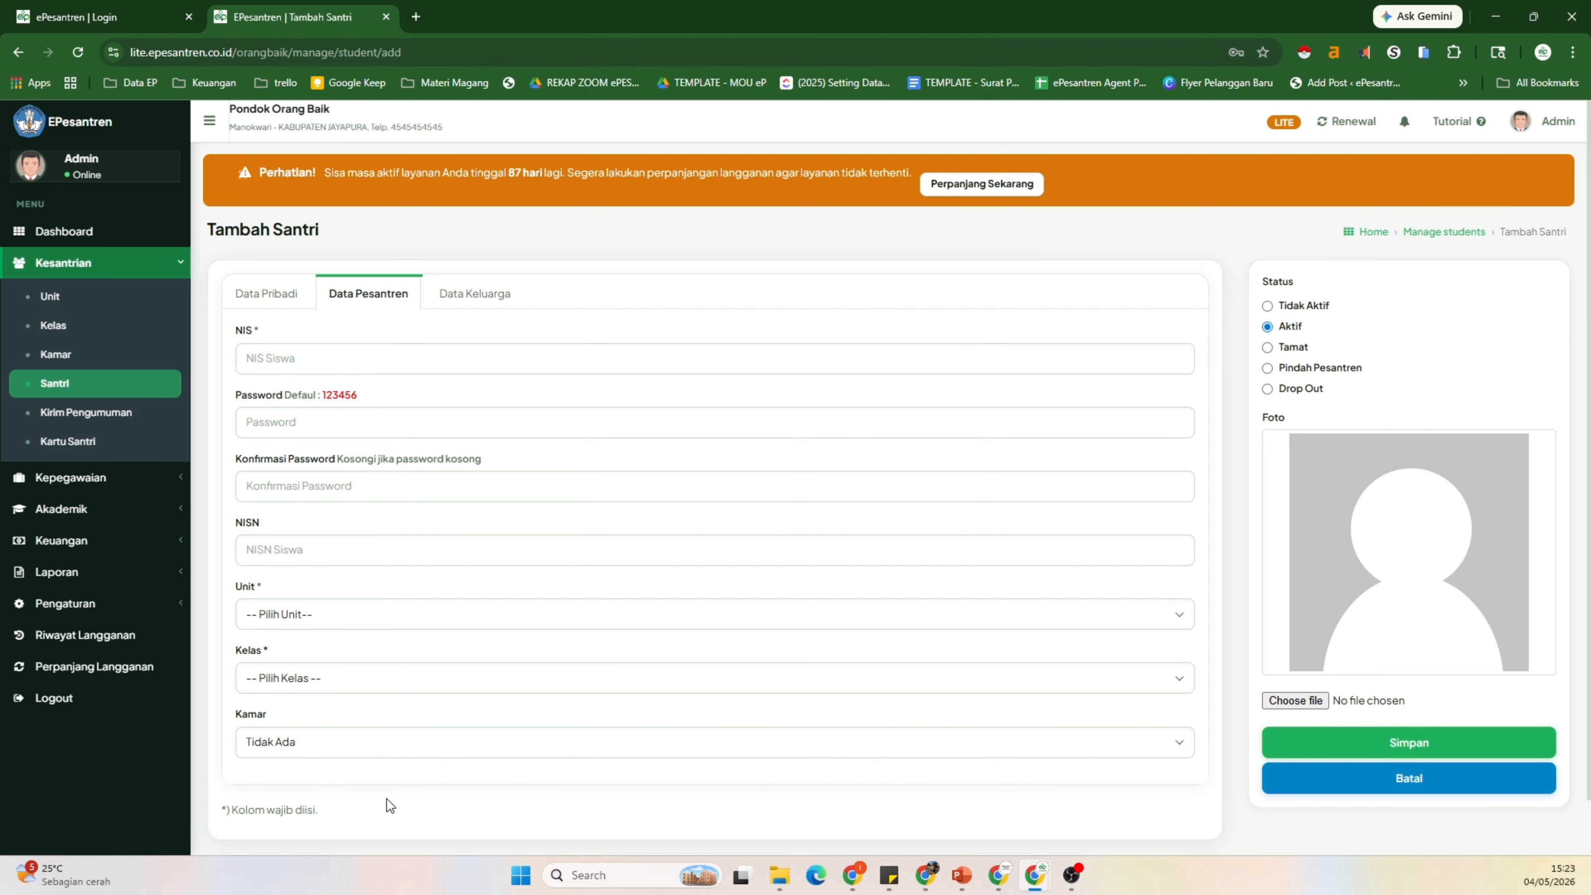
click(331, 356)
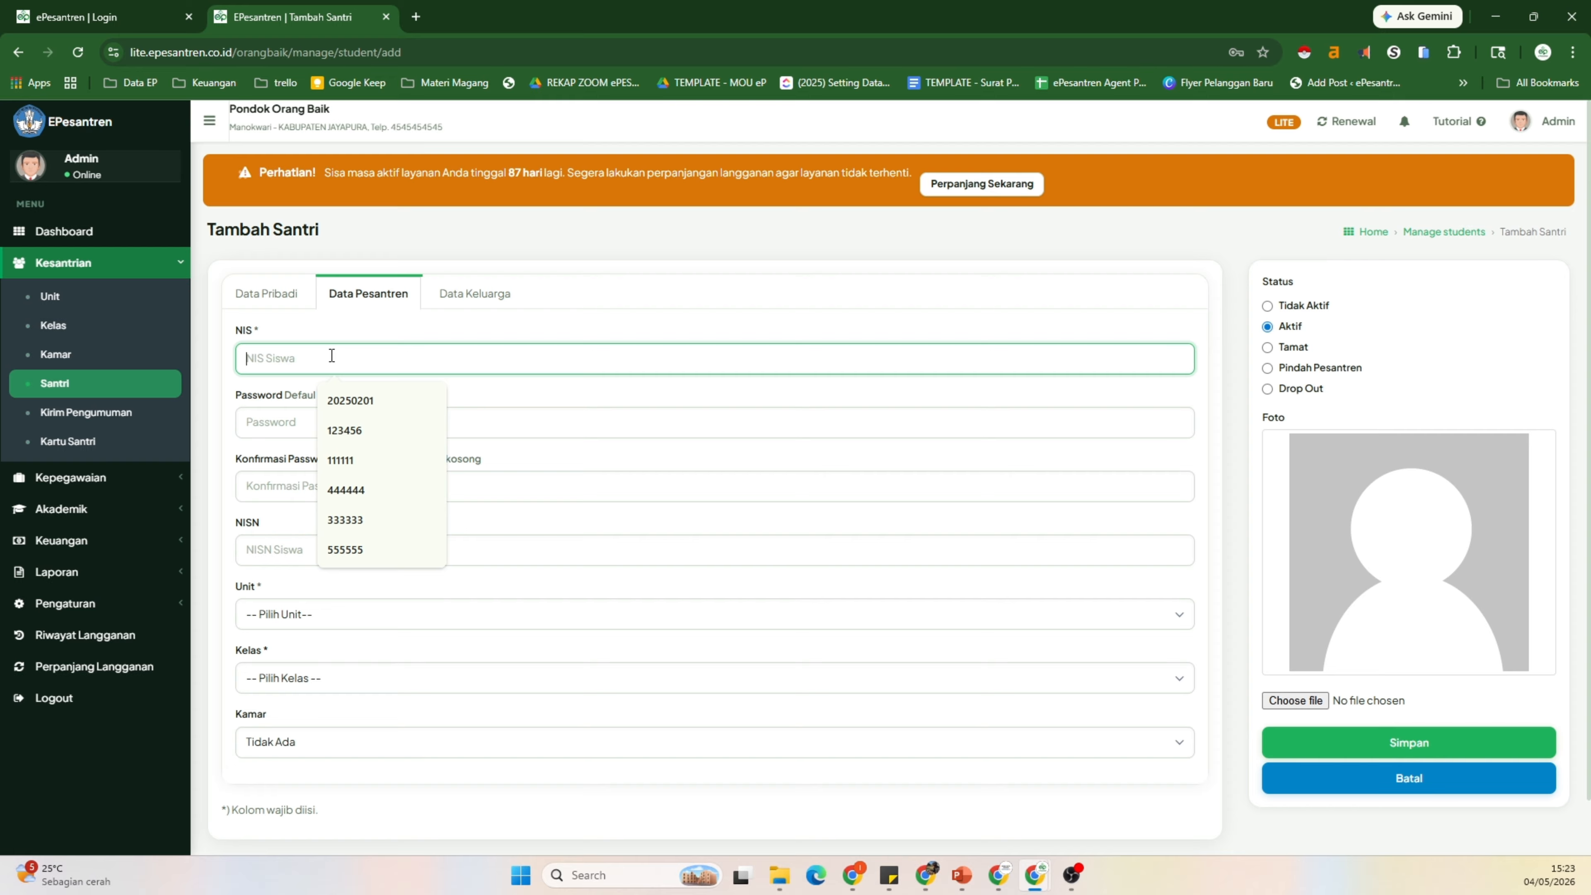
text(777777)
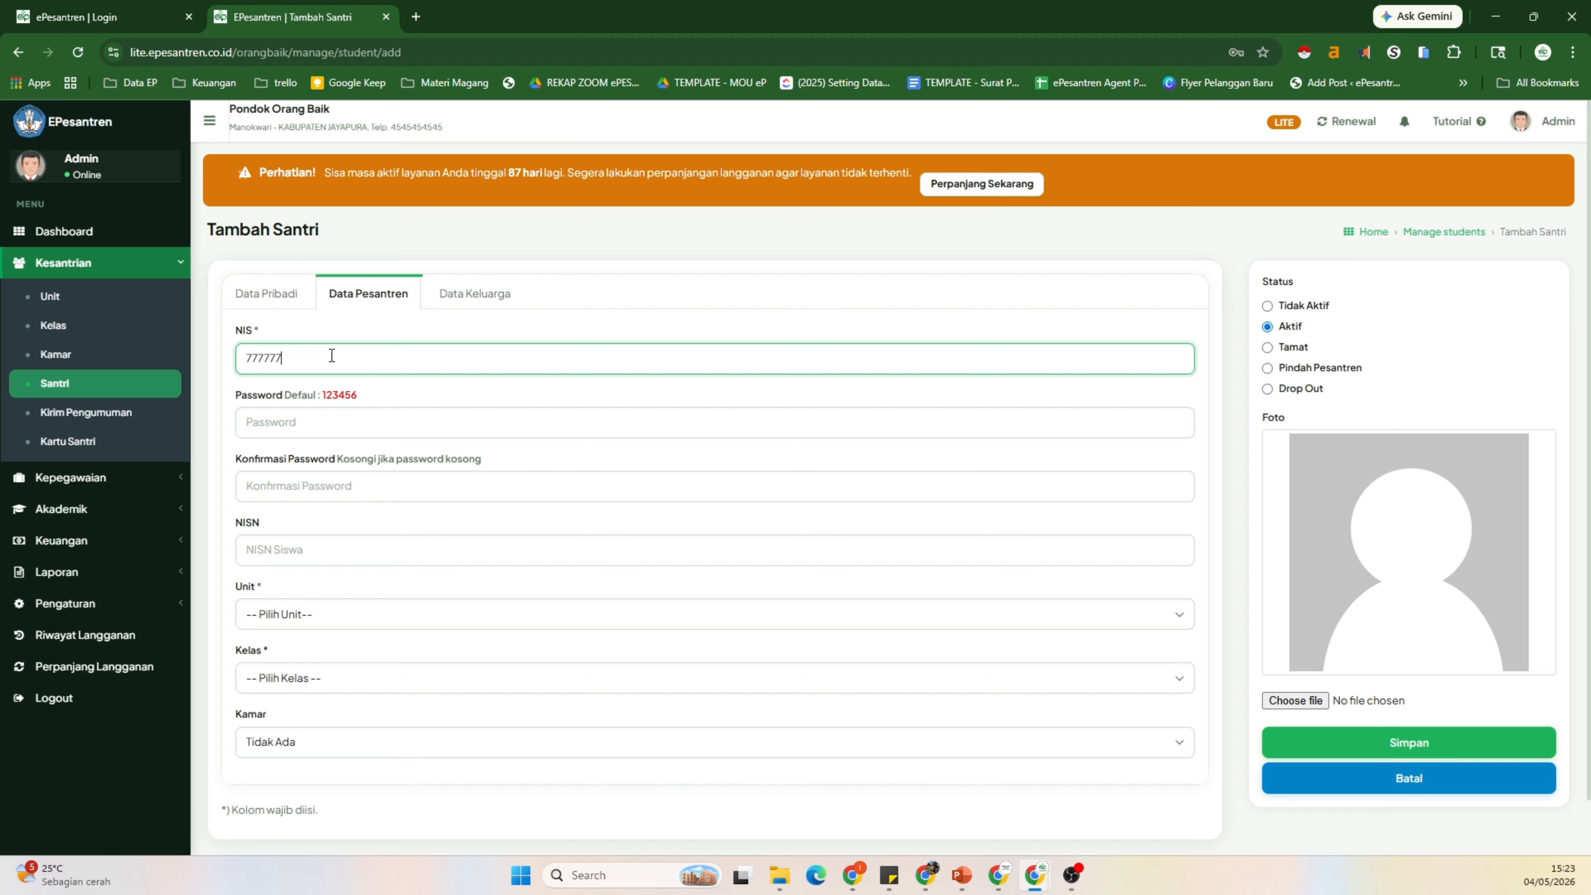
click(307, 421)
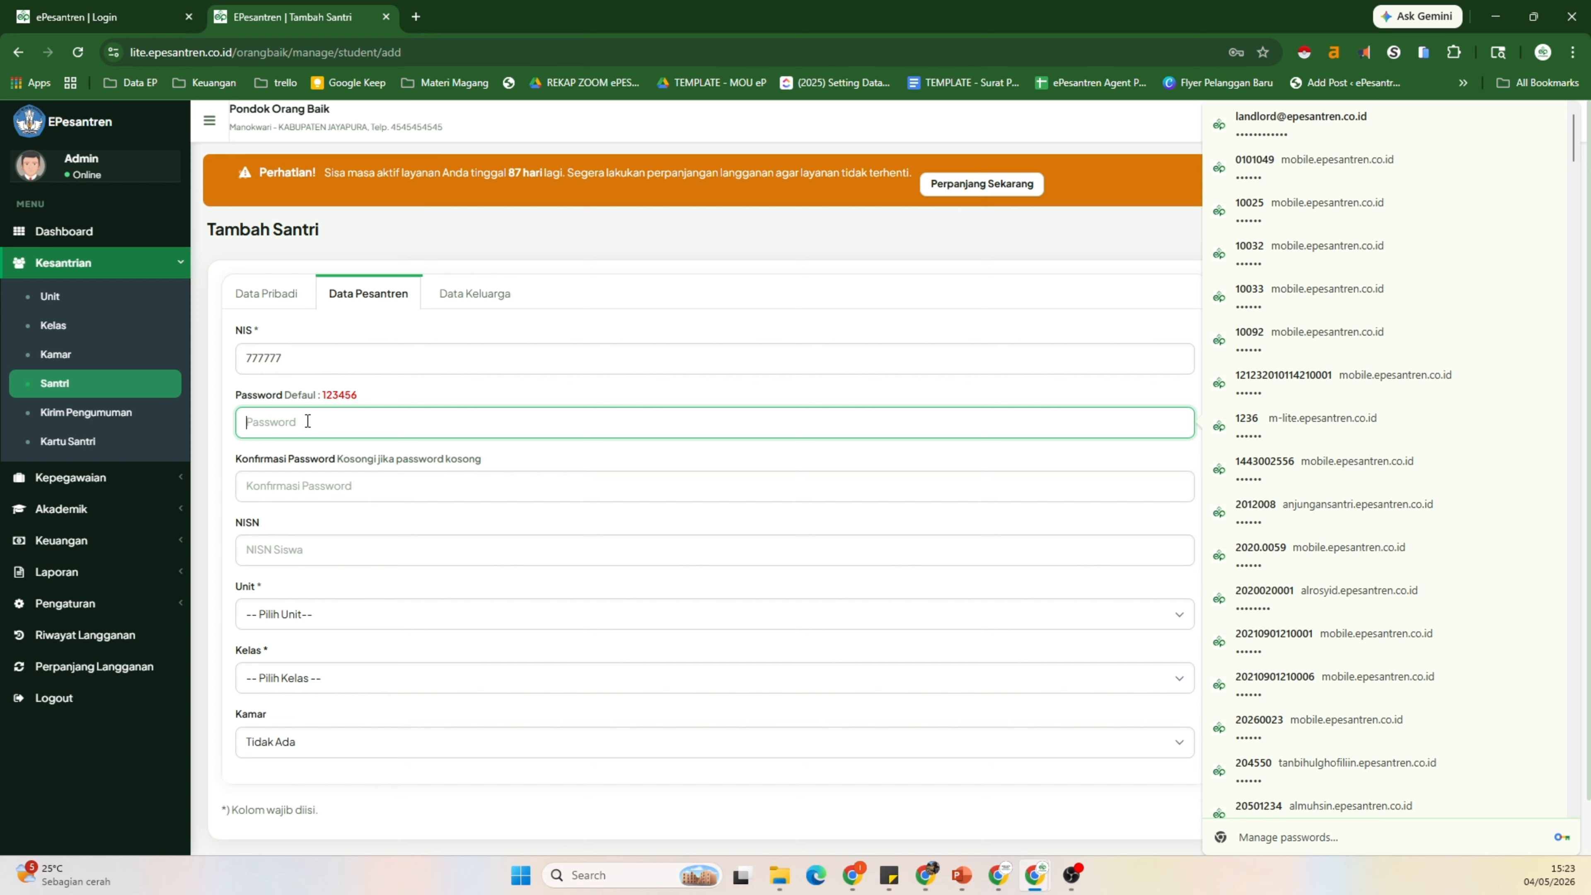
text(123)
text(56)
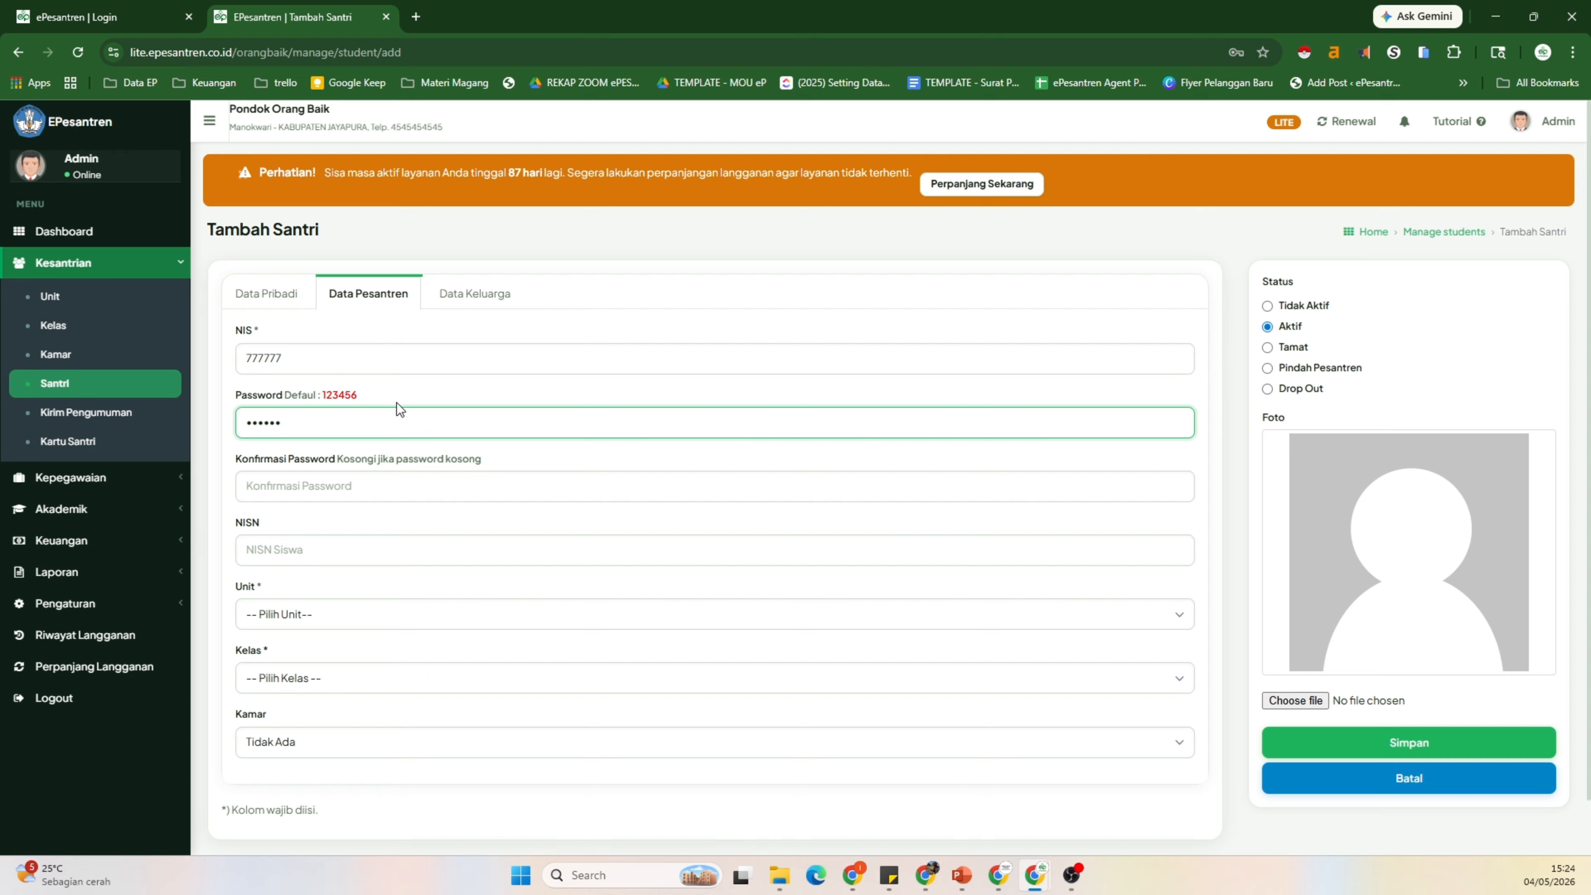
click(301, 484)
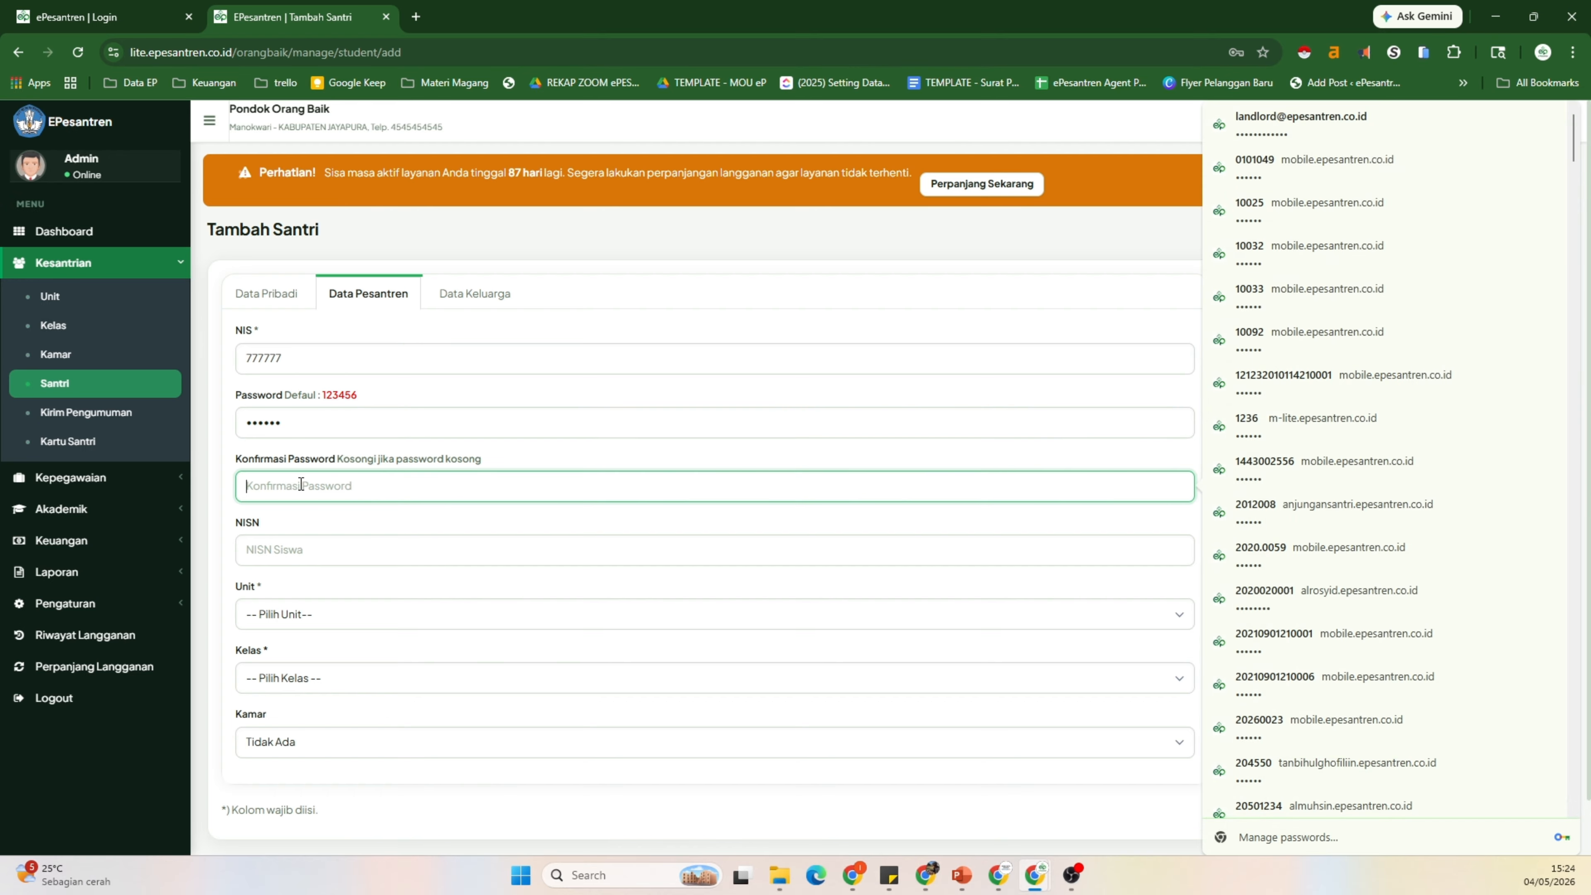
text(123456)
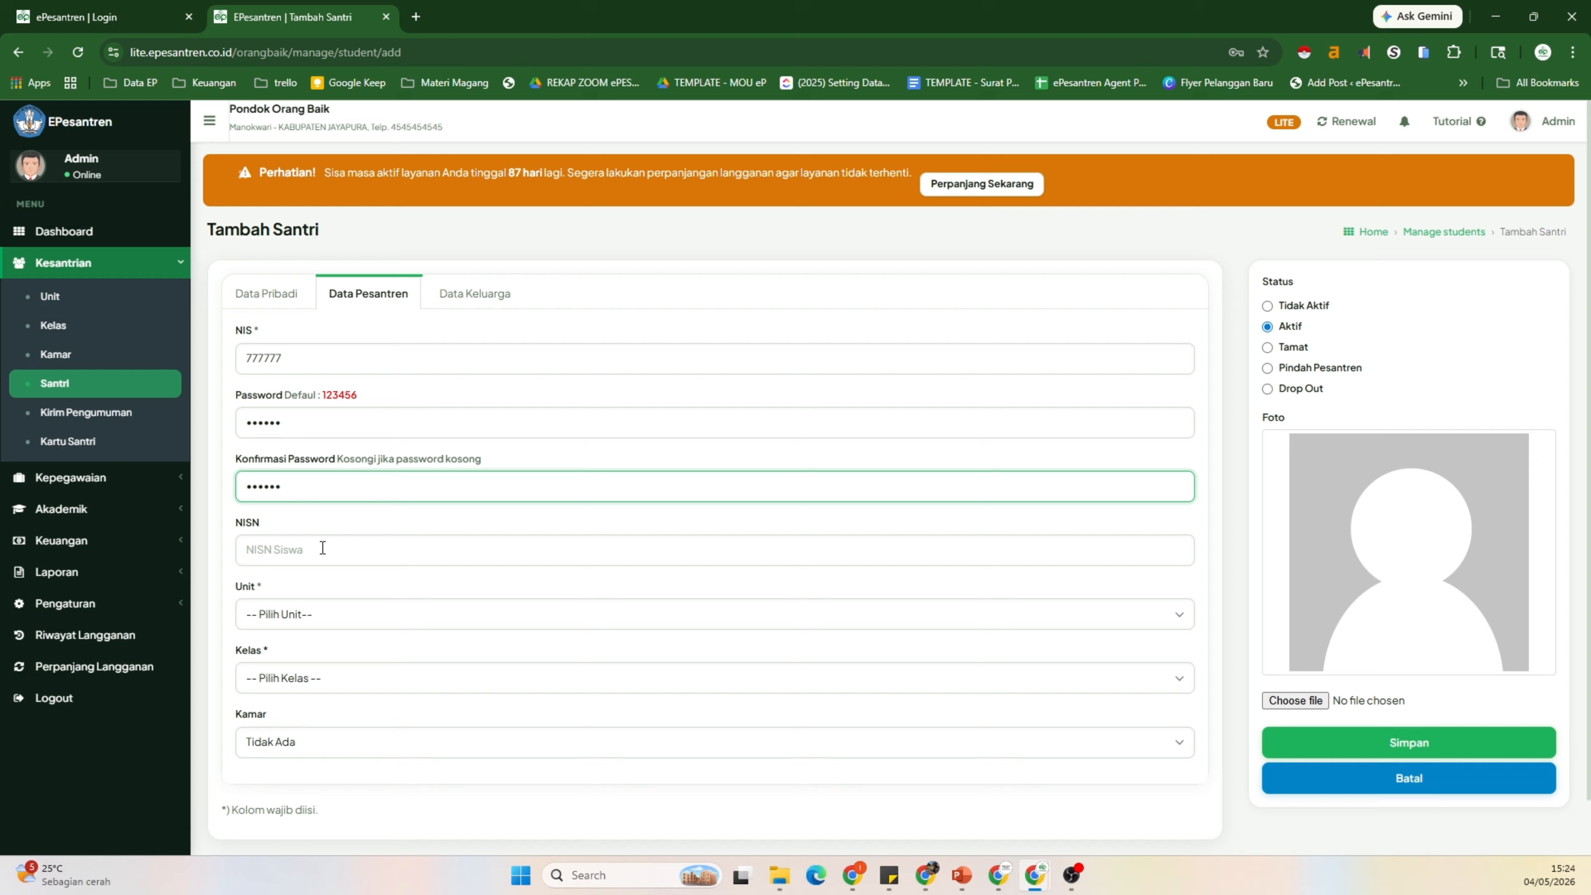
click(328, 551)
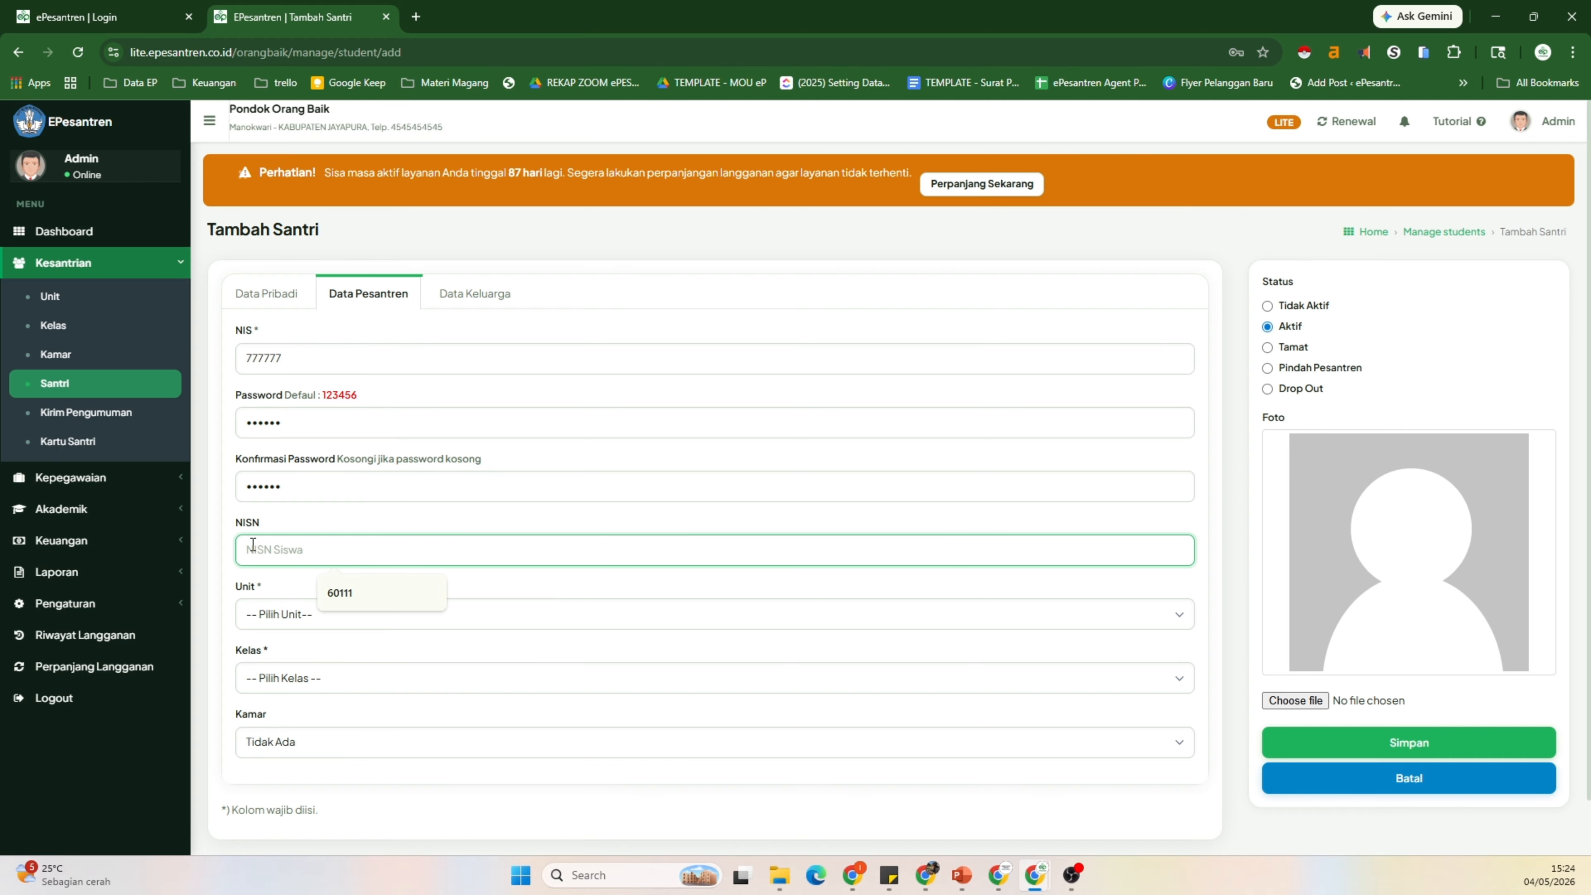
Step: Assign the student to unit PONPES, class Bahagia and room Kamar 03
click(277, 624)
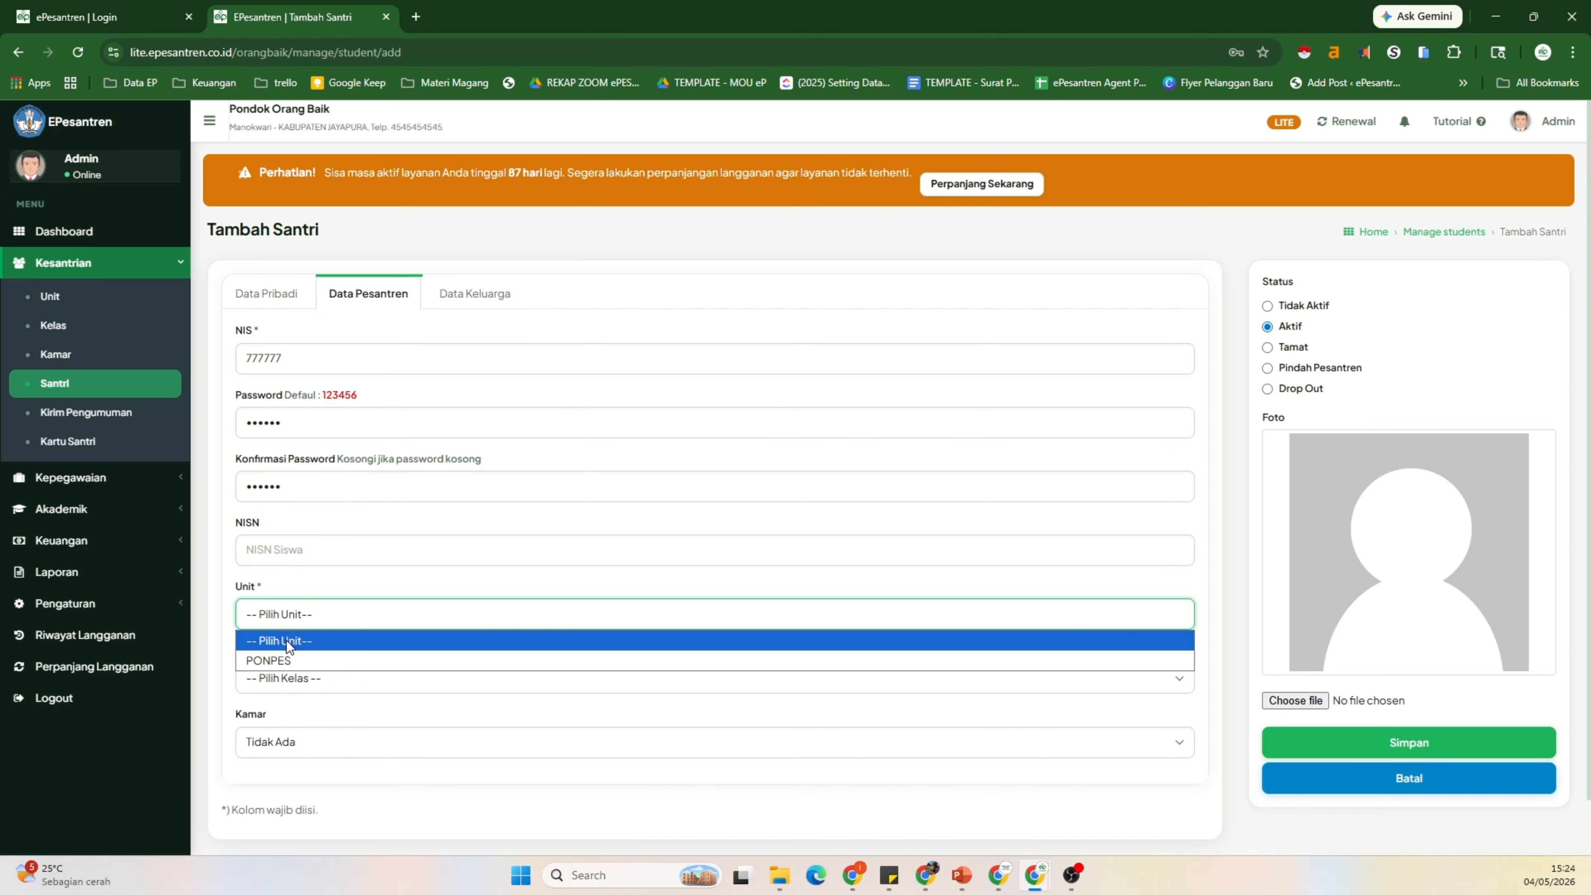
click(282, 661)
click(285, 677)
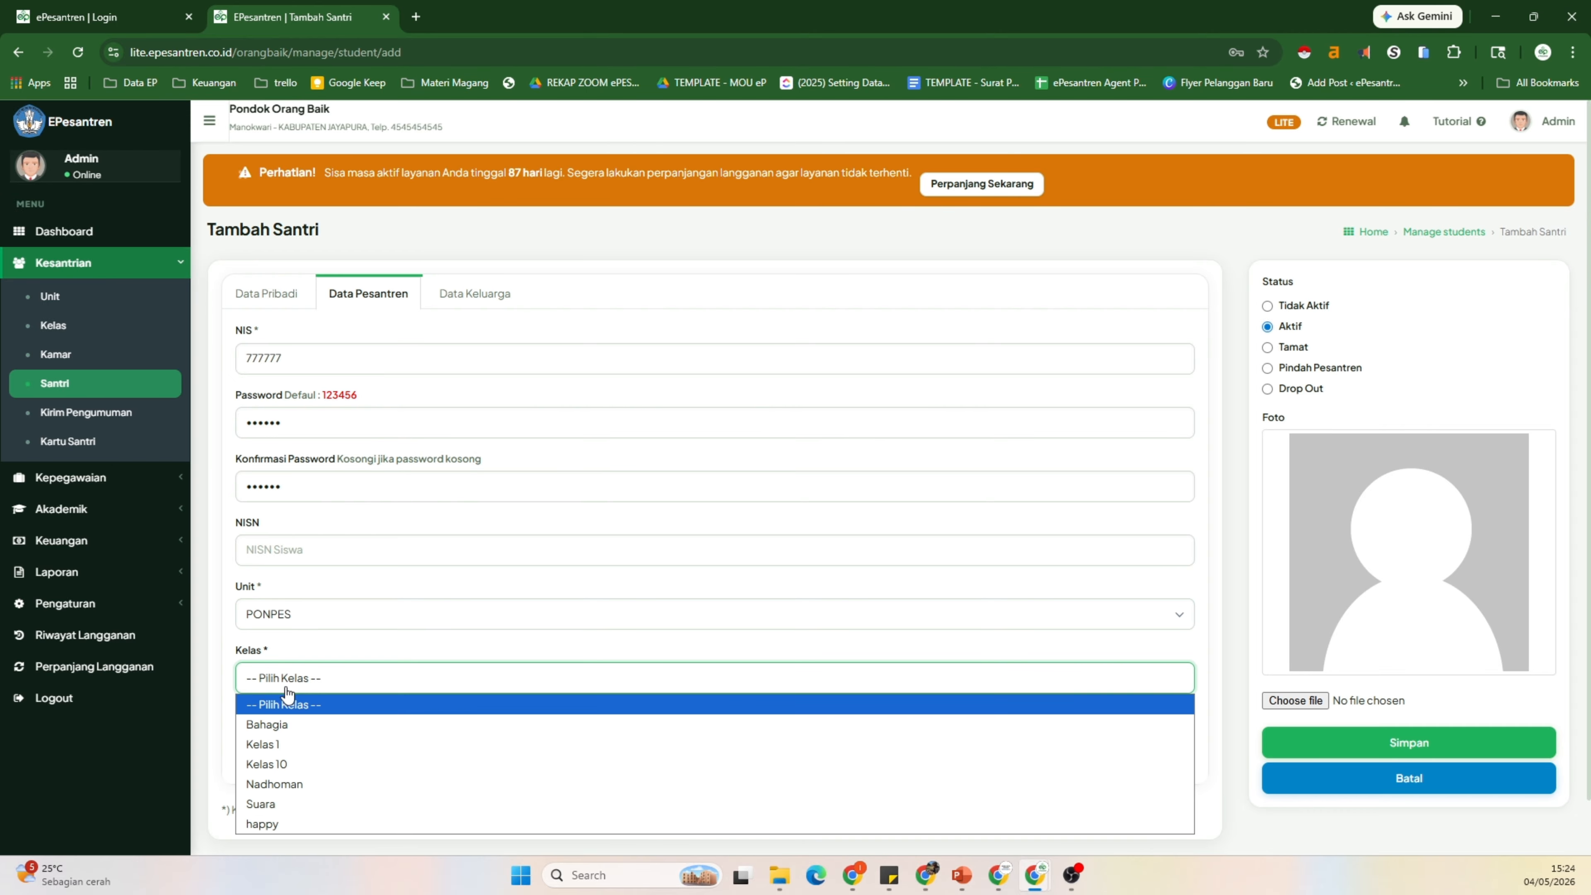
click(324, 725)
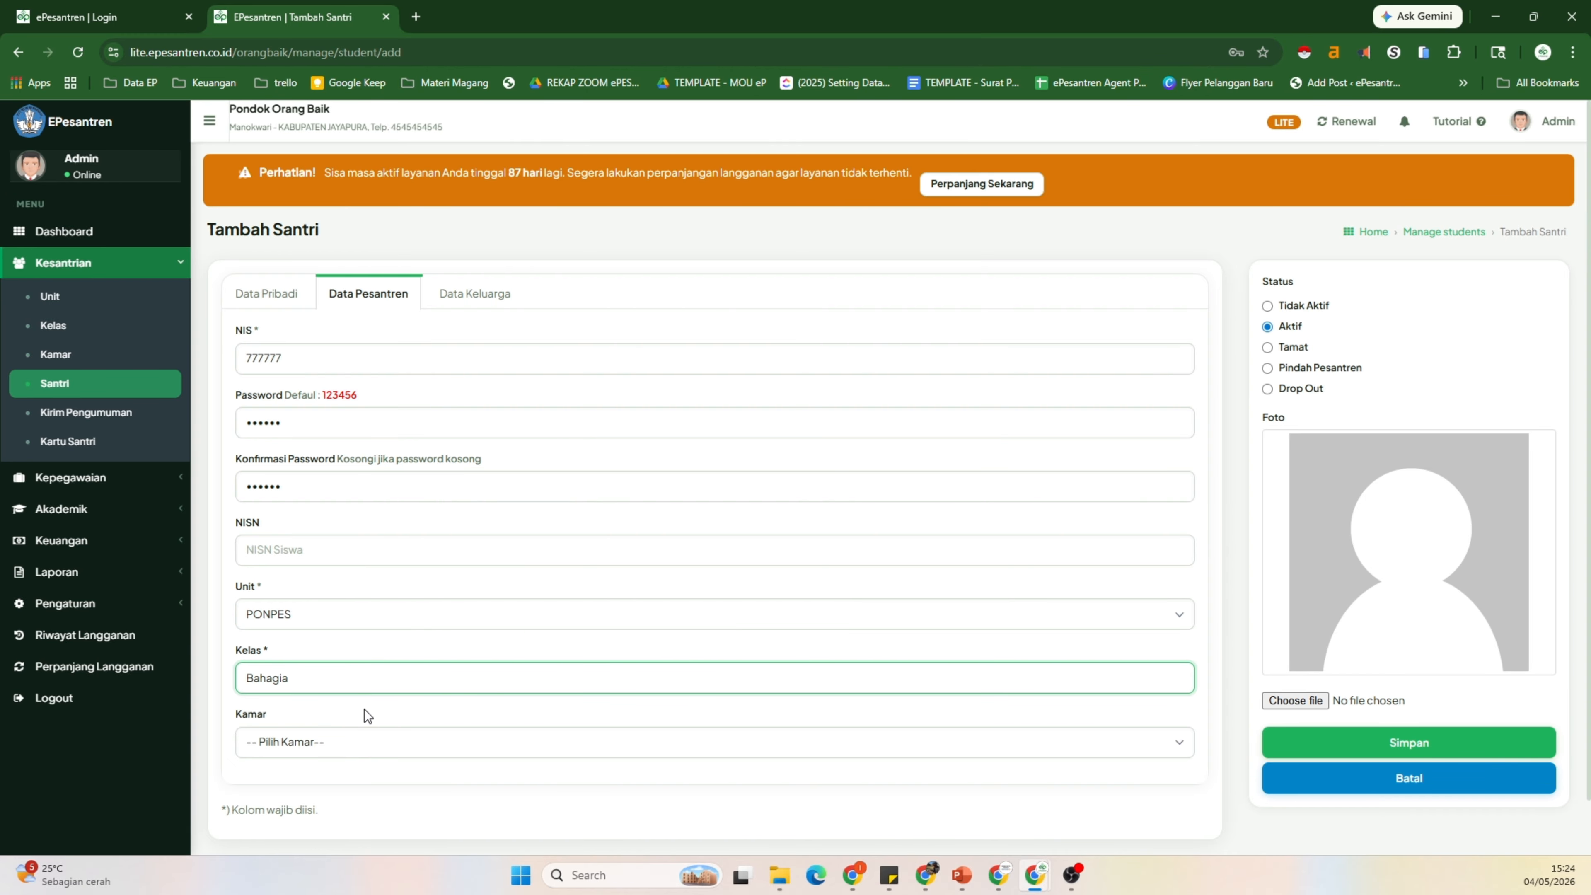
click(330, 746)
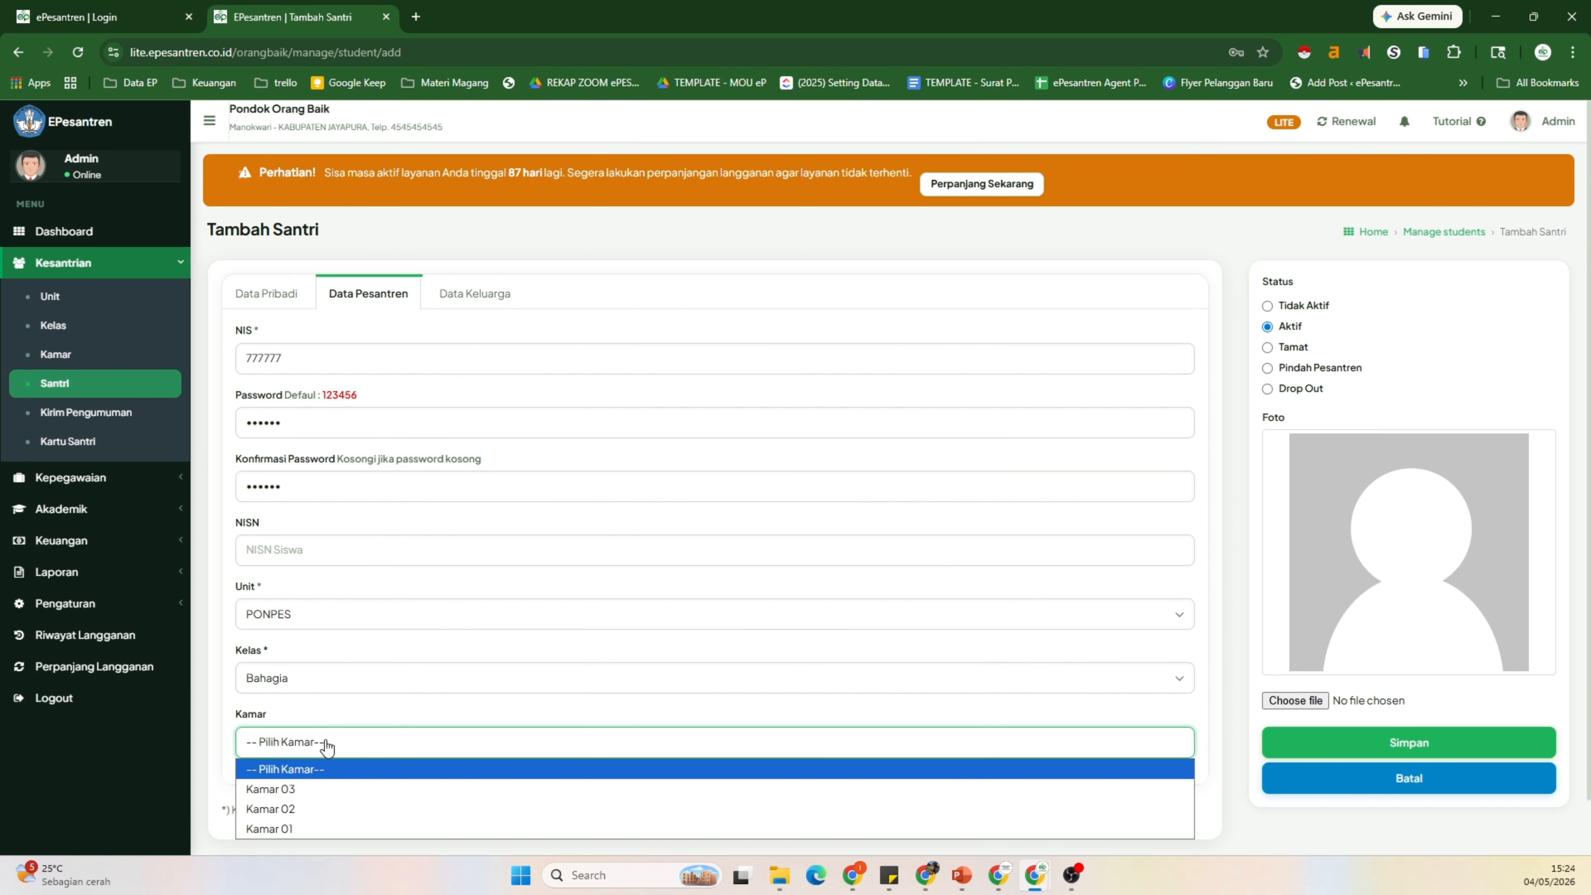
click(286, 791)
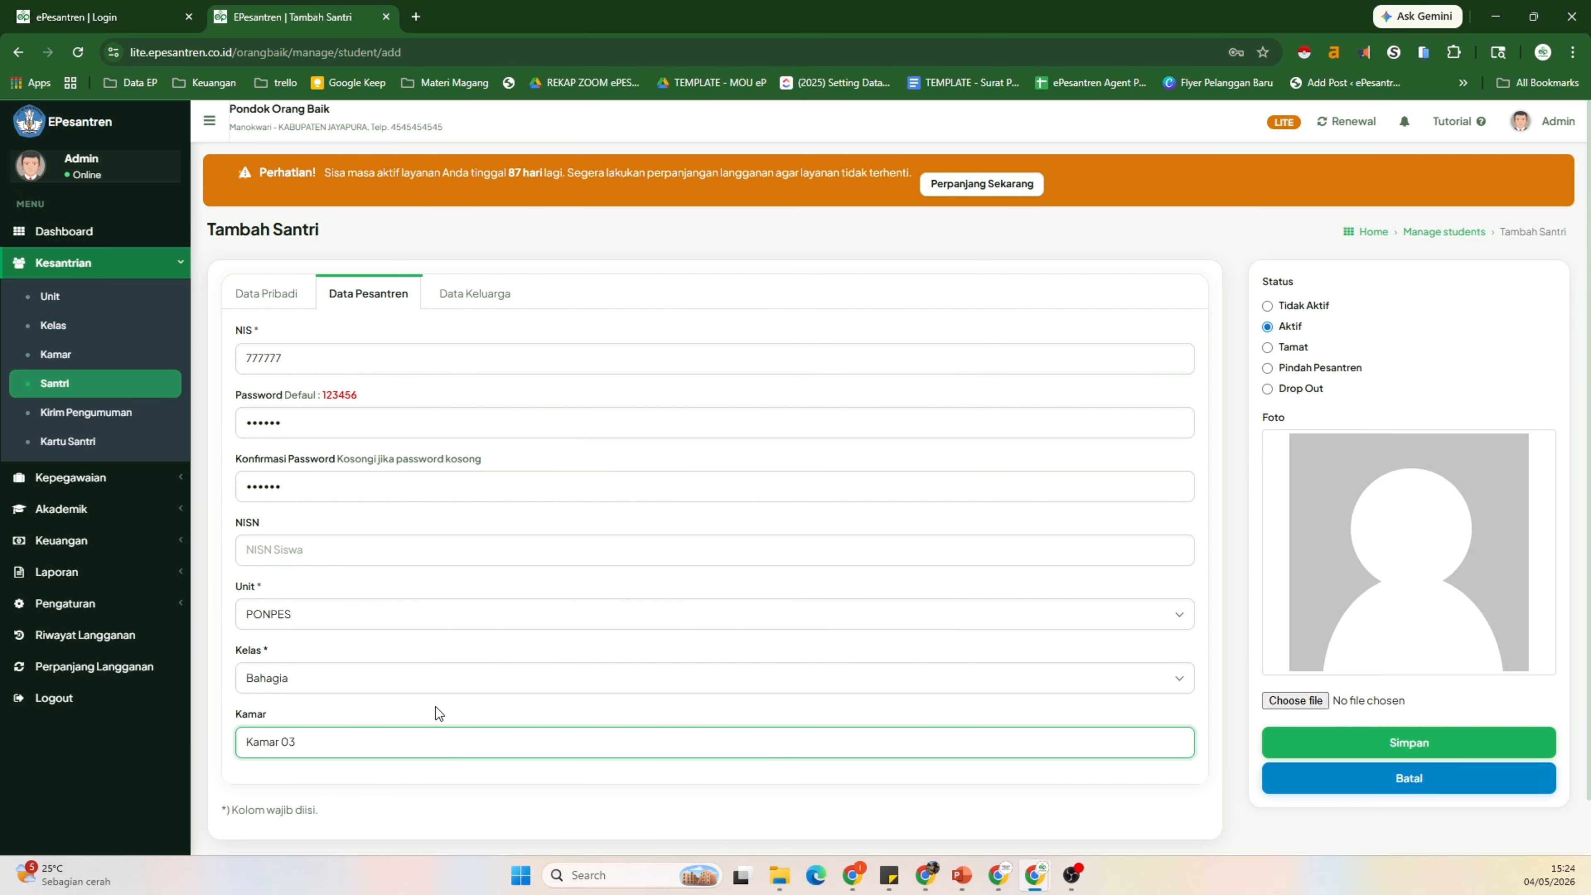
scroll(437, 711, down, 2)
scroll(455, 679, up, 2)
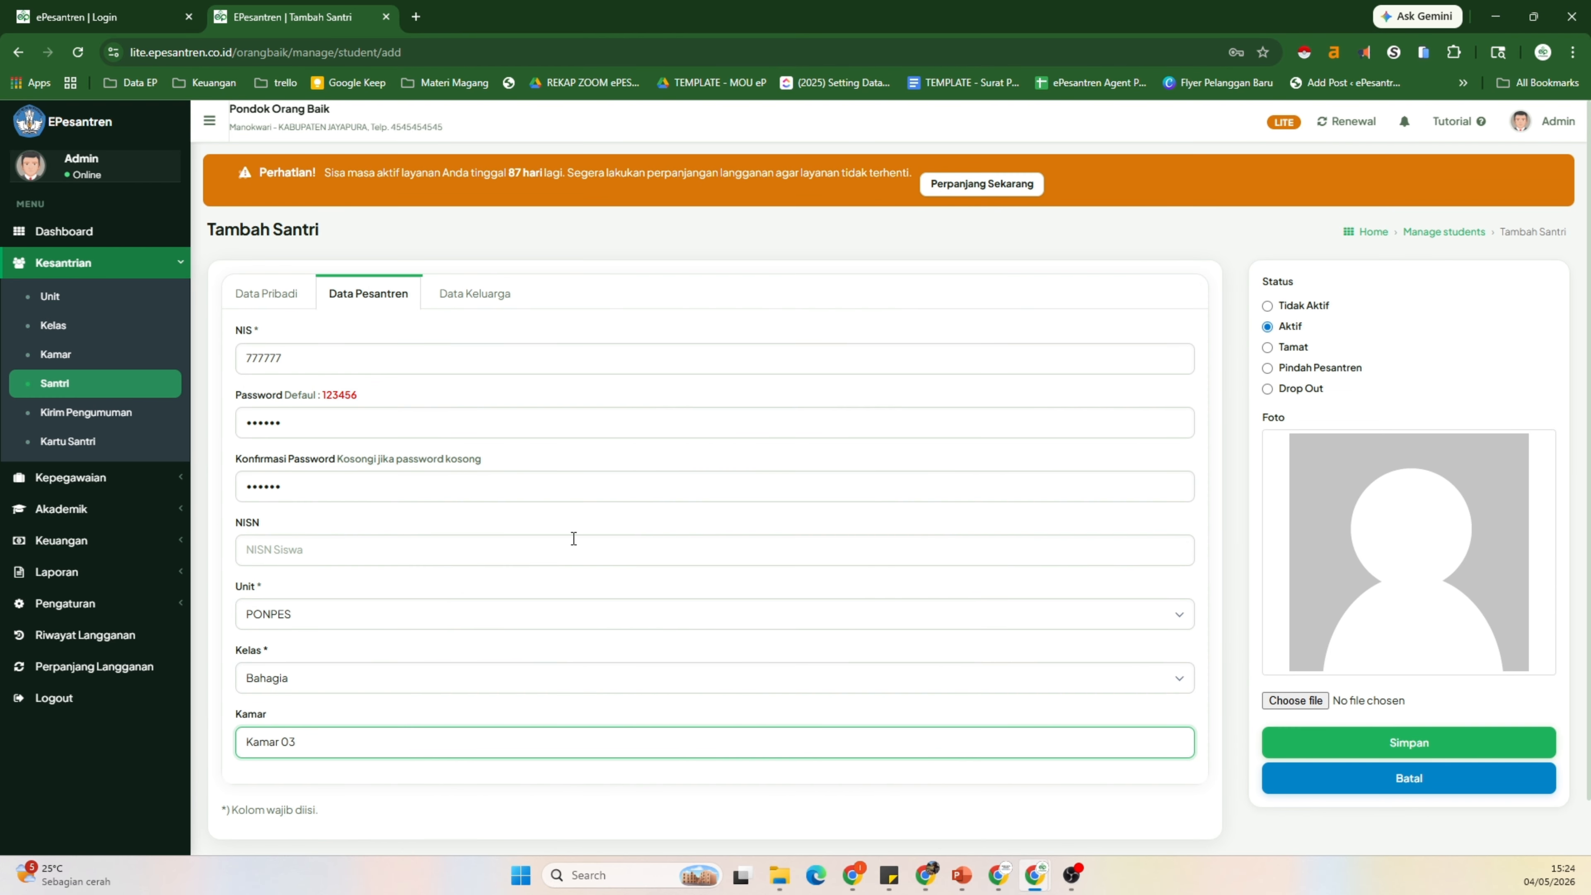
Step: In the family data section, enter the mother's name, the father's name and the parents' phone number
click(474, 306)
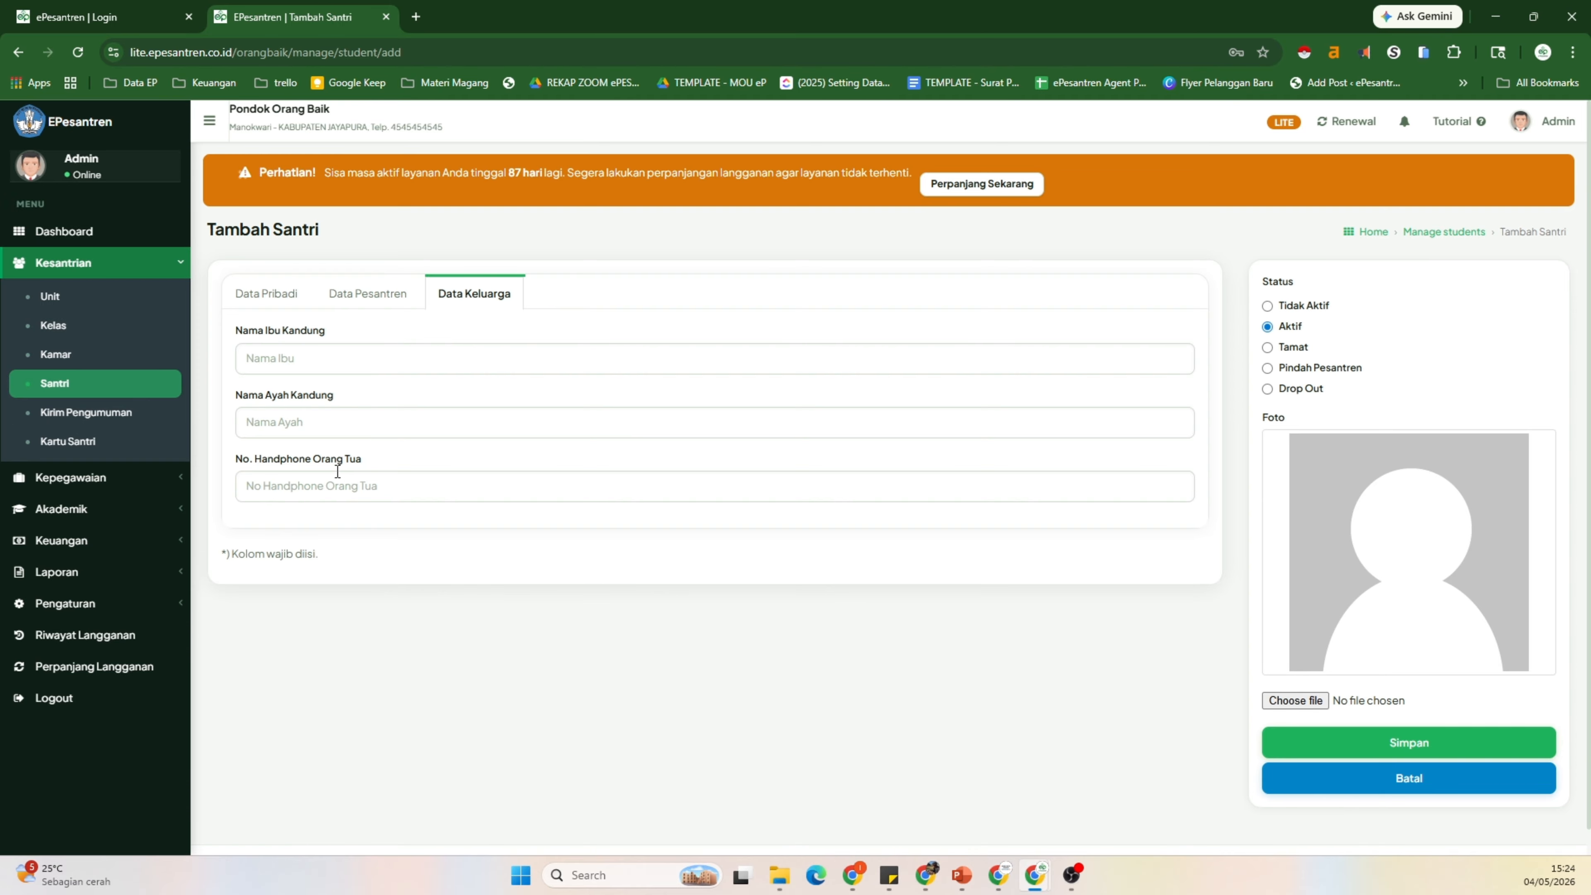
click(297, 363)
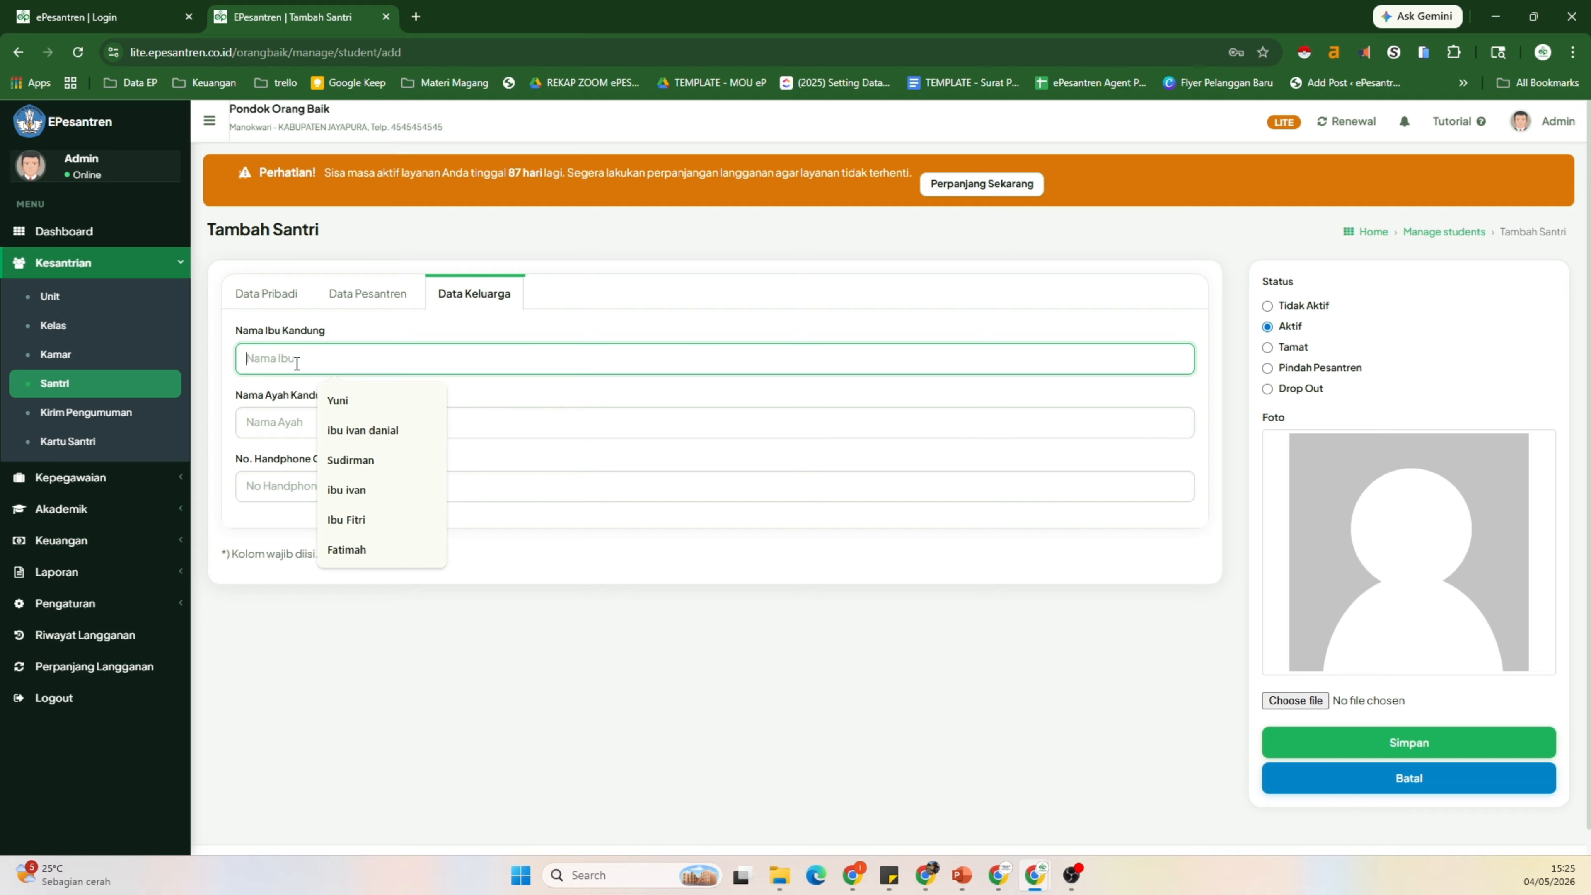
text(Maryam)
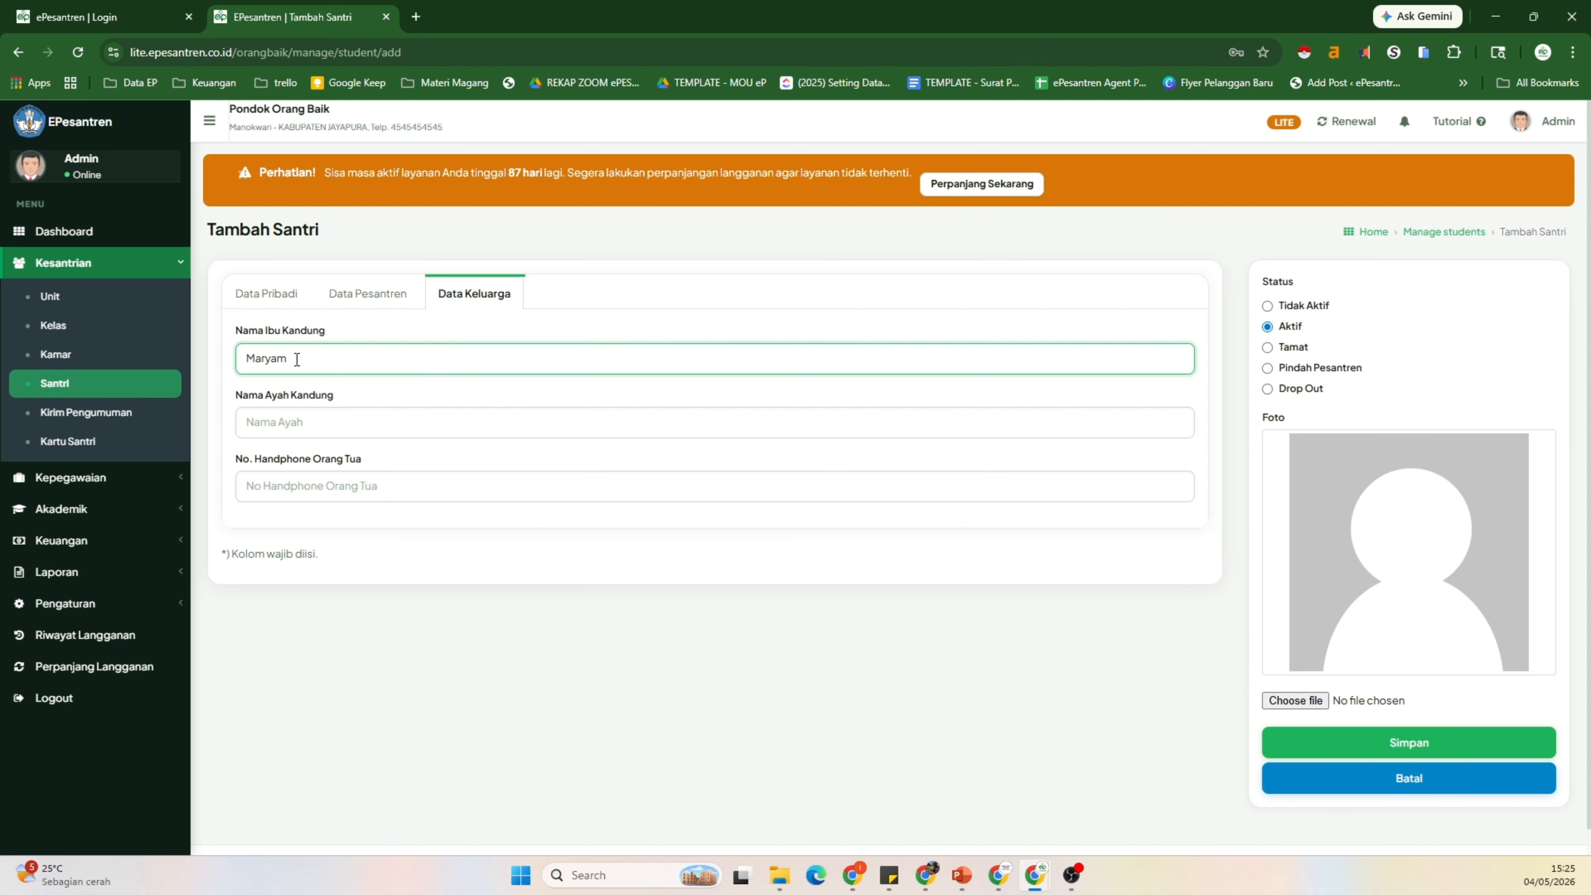
click(305, 423)
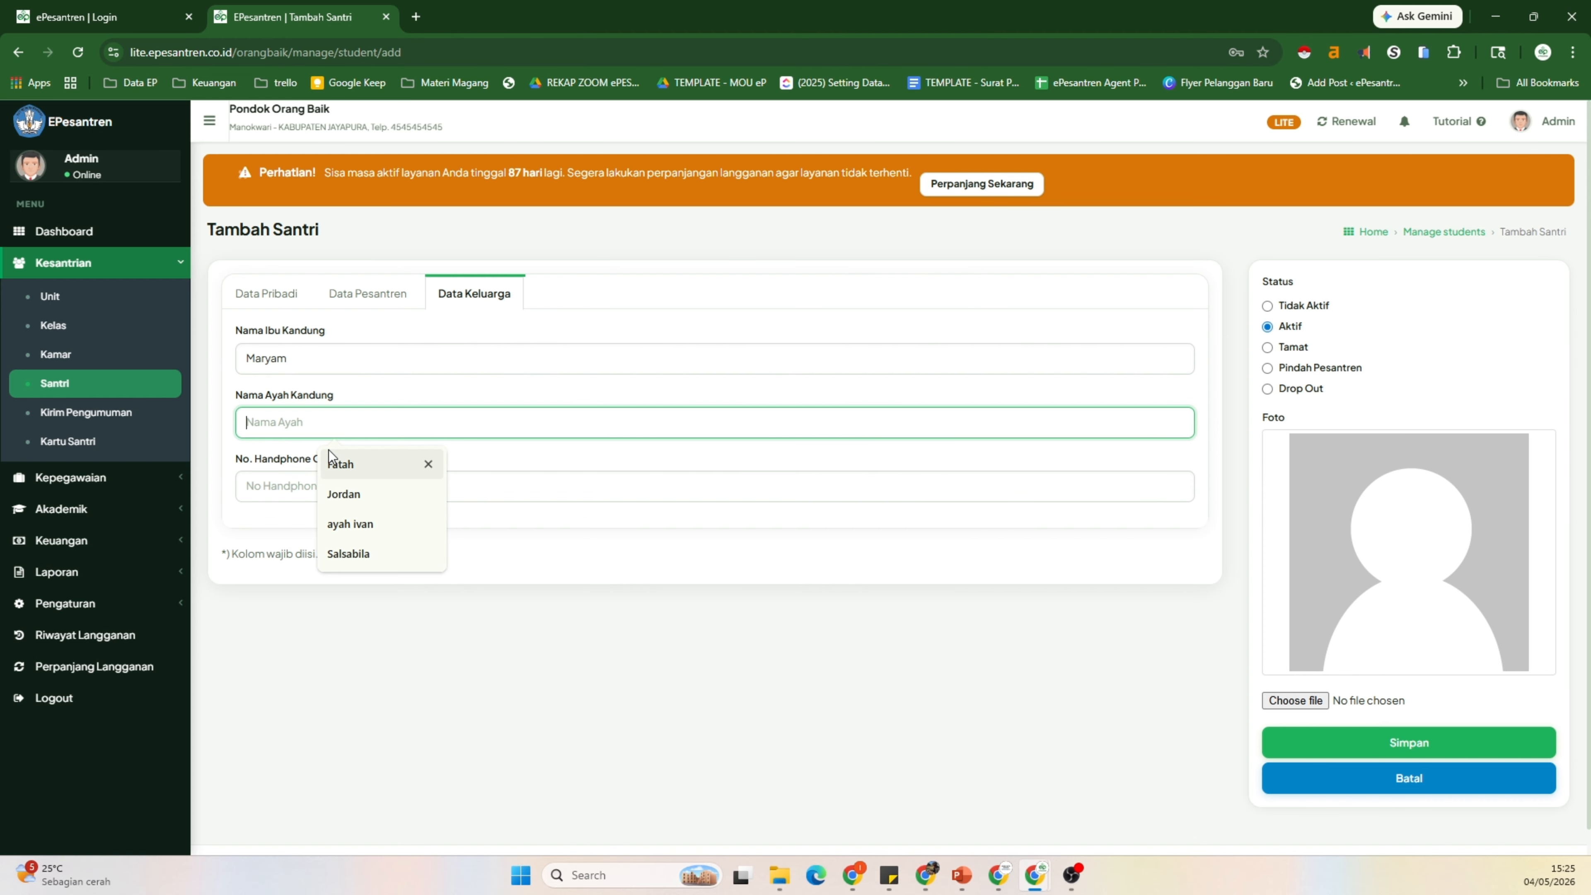
click(332, 462)
click(304, 495)
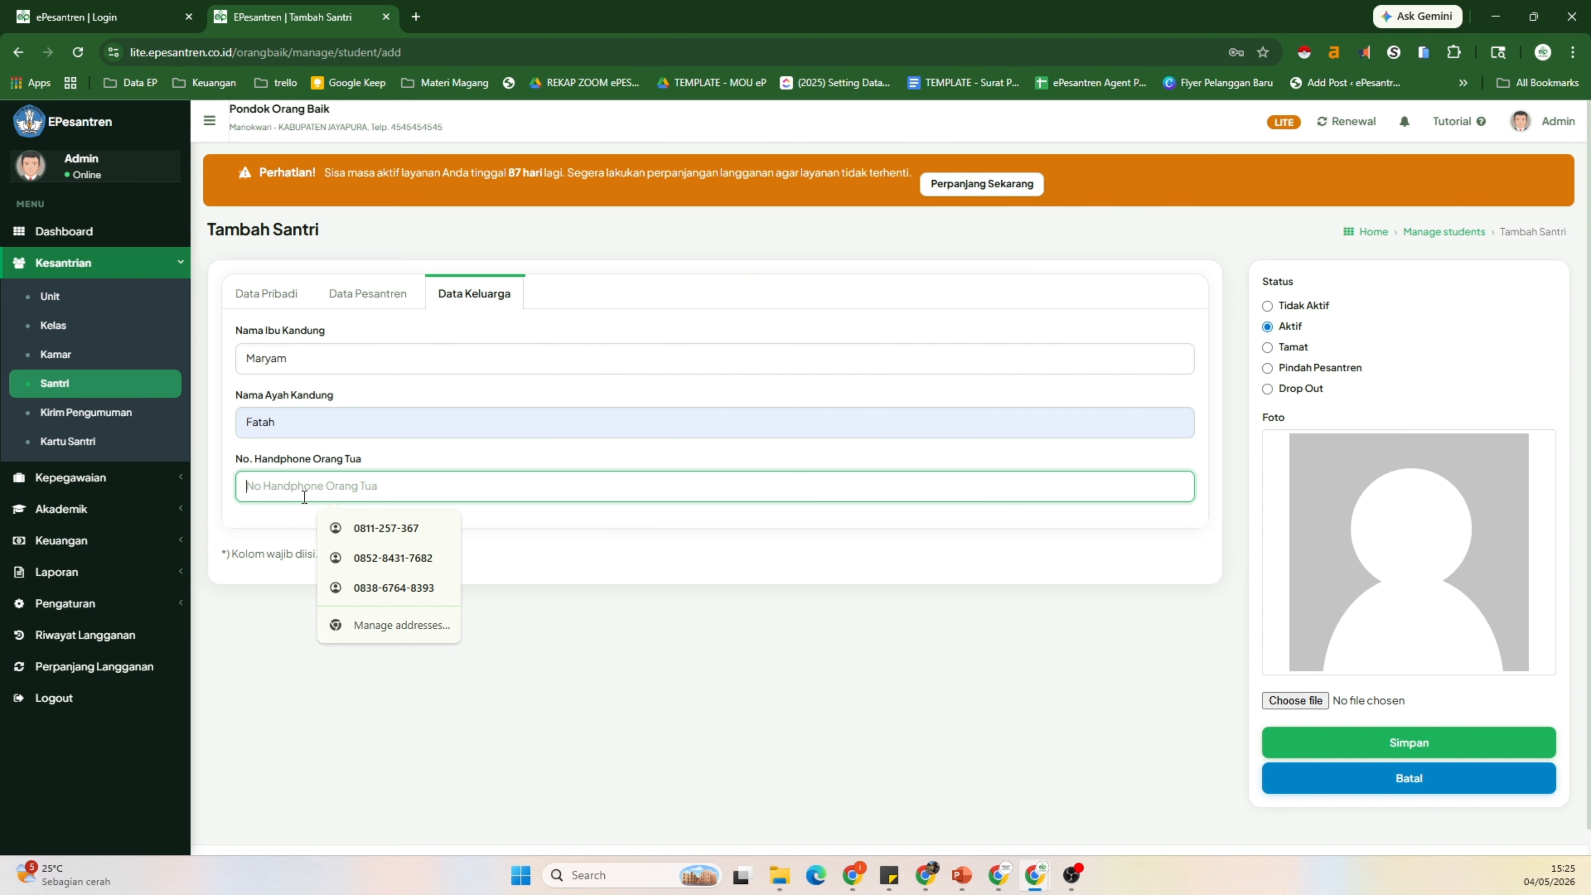
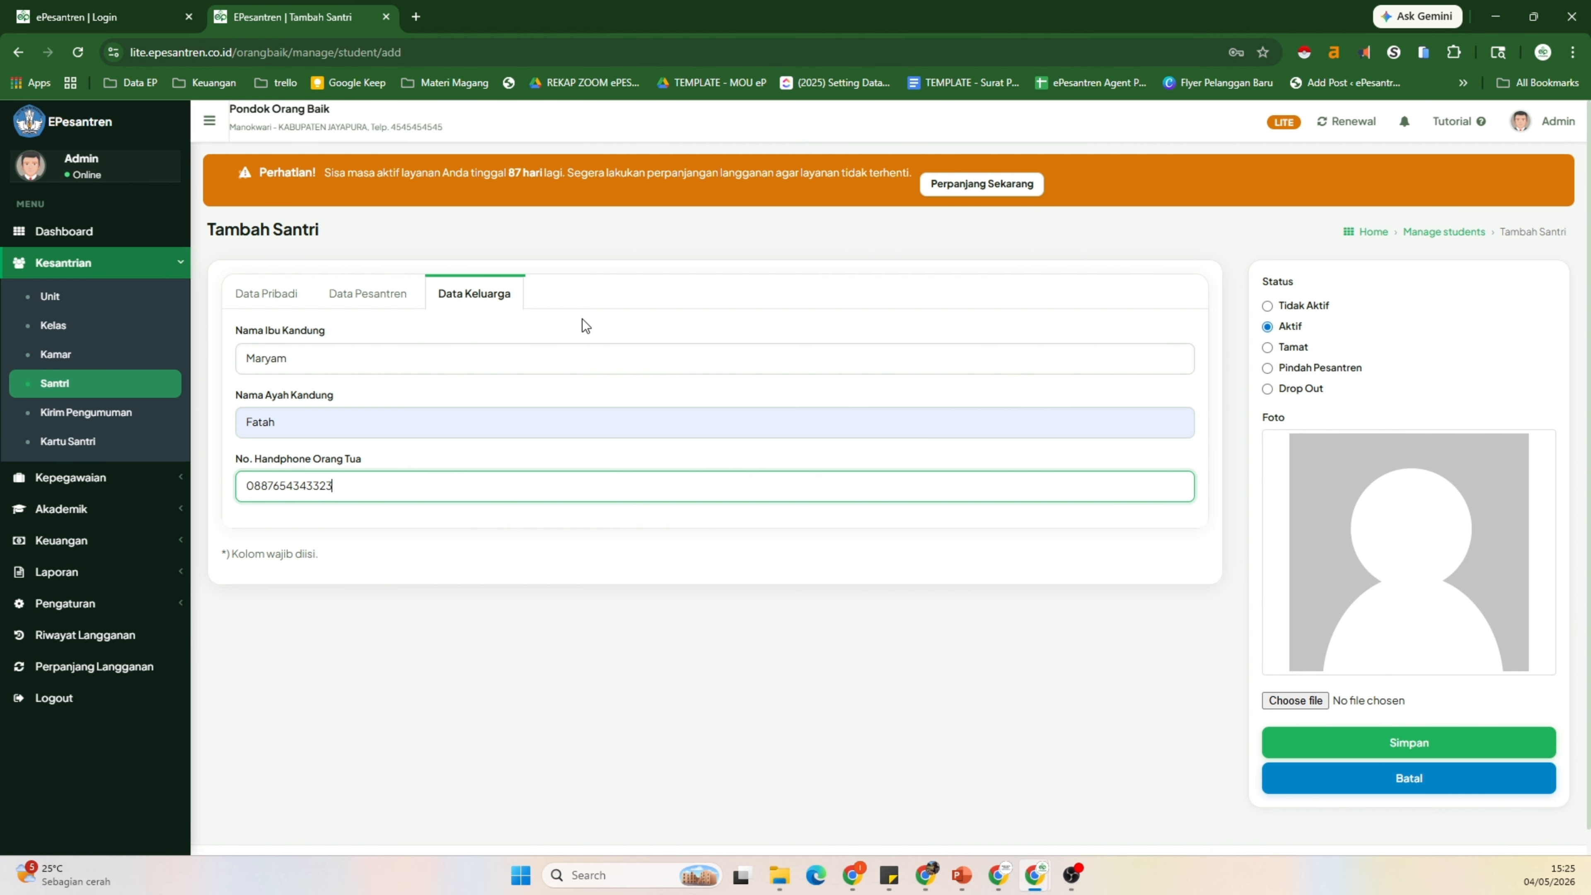
Step: Recheck the pesantren and personal data sections, then save the new student
click(346, 296)
click(276, 292)
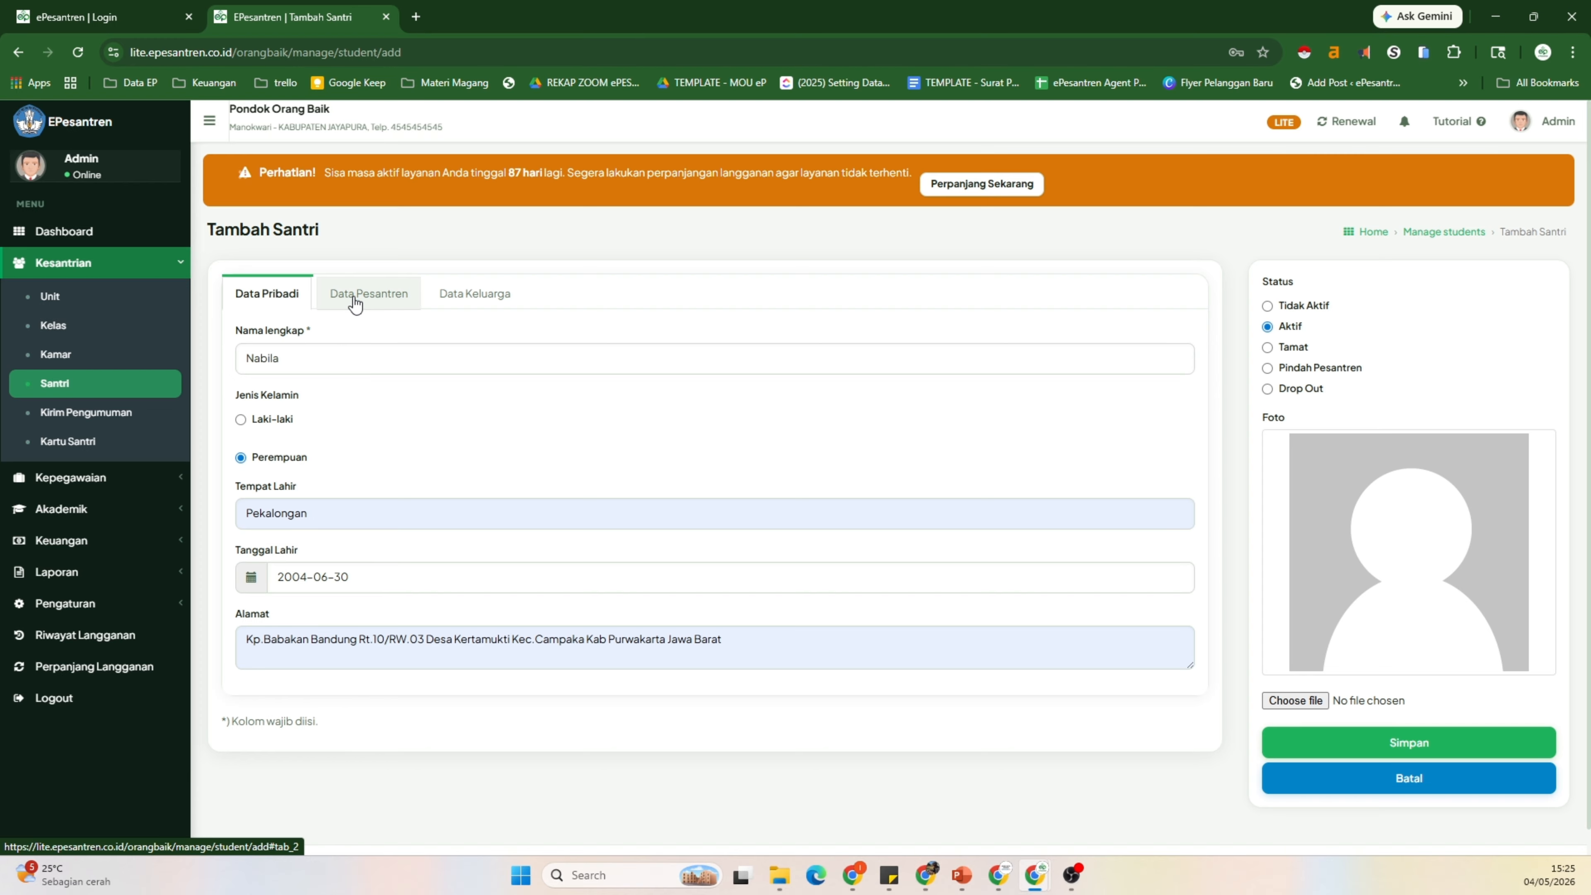
click(467, 295)
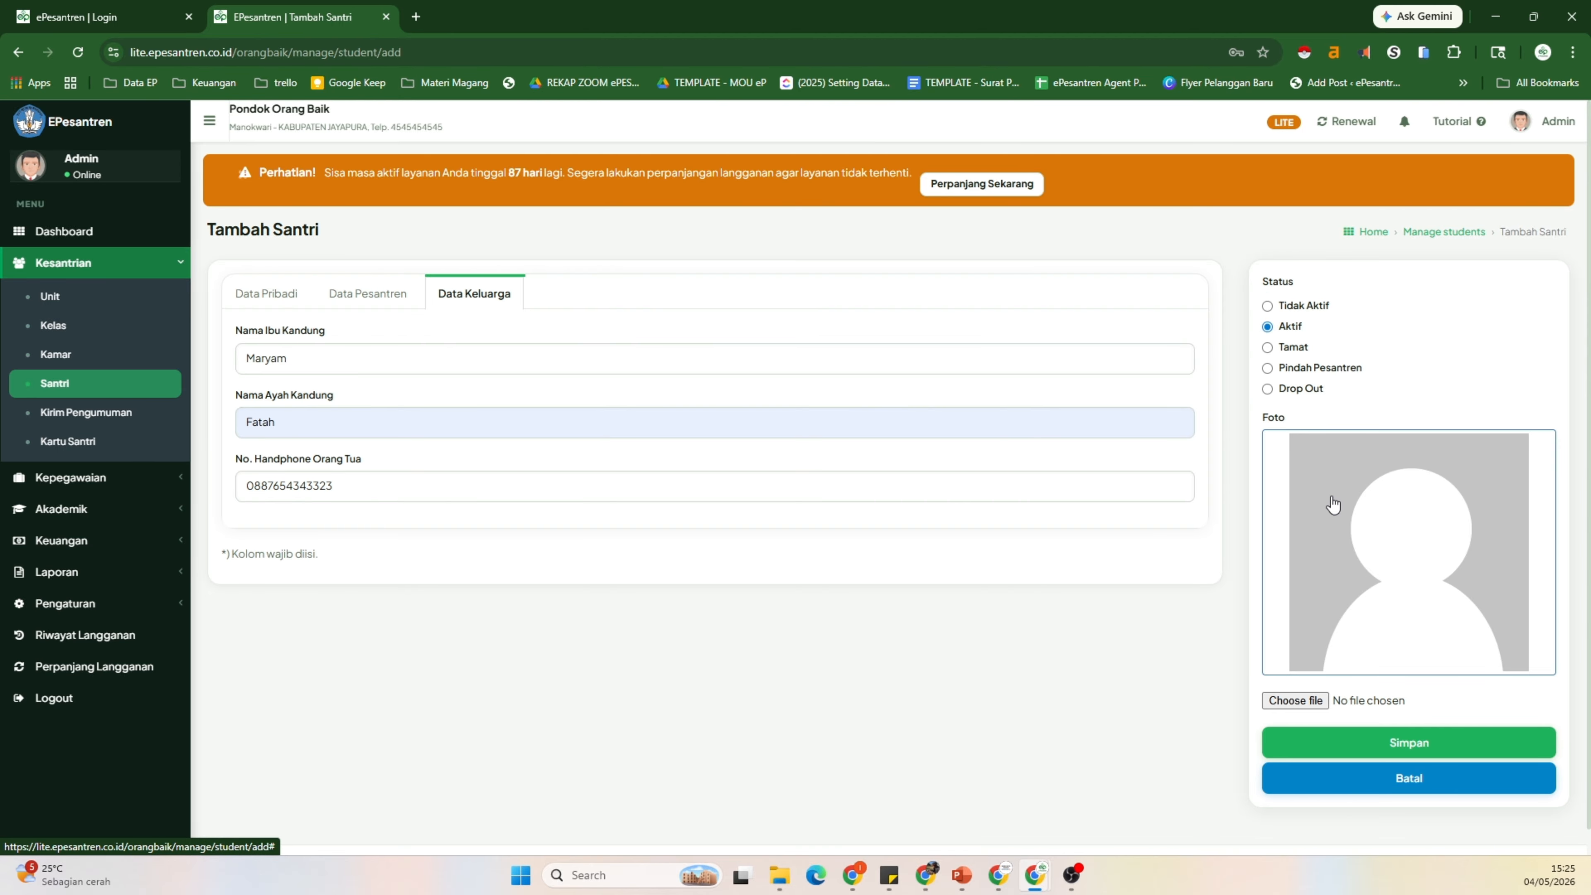
click(1374, 744)
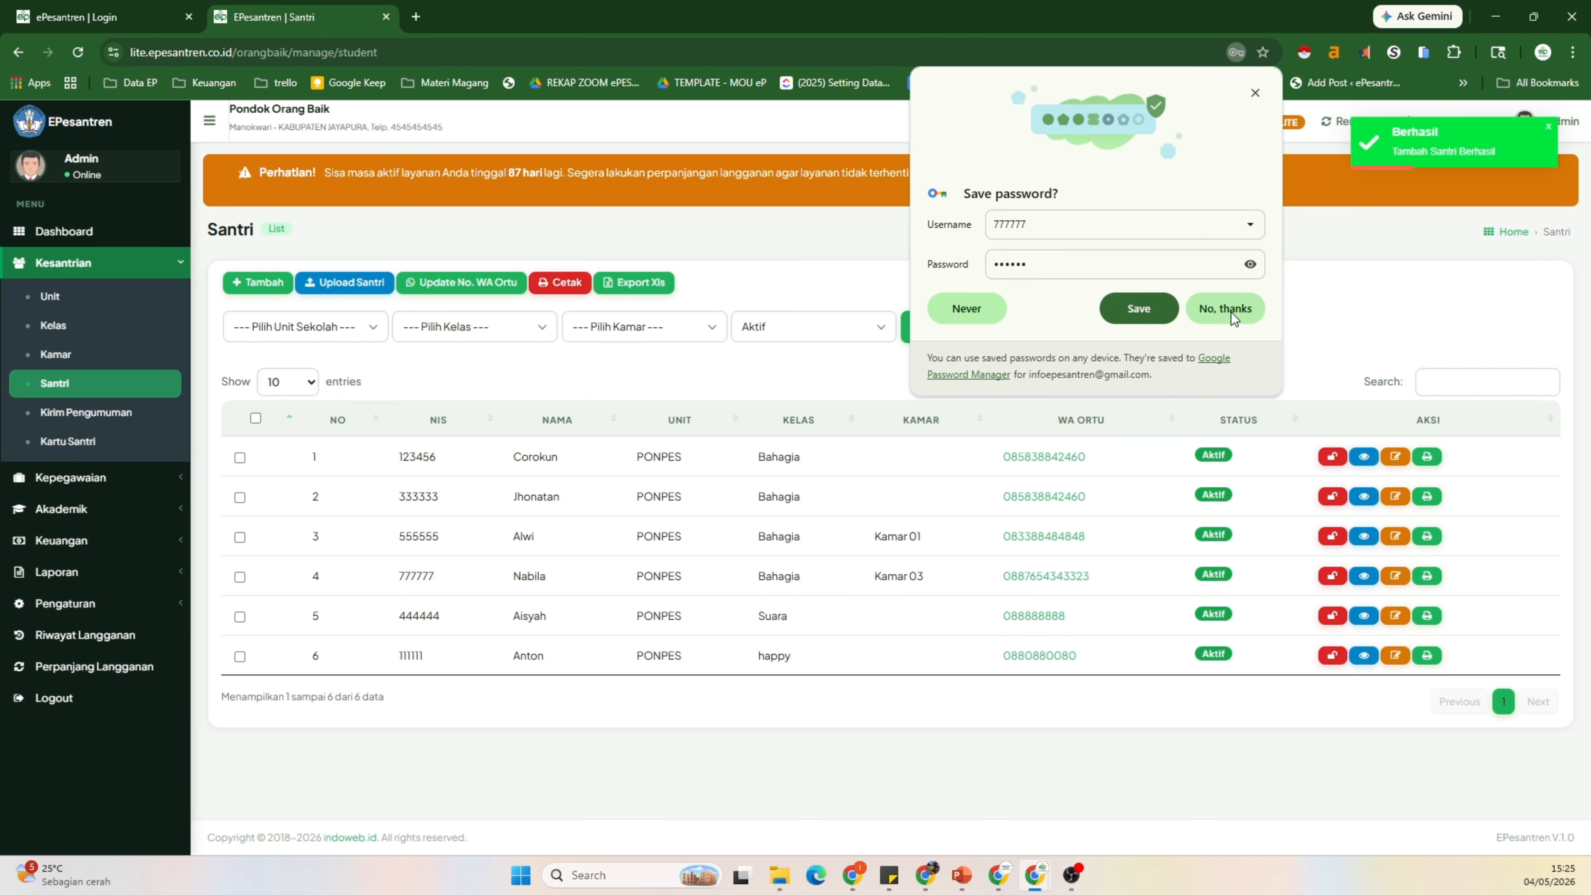
Step: Decline saving the password, review the new student's saved details, and return to the Santri list
click(1229, 311)
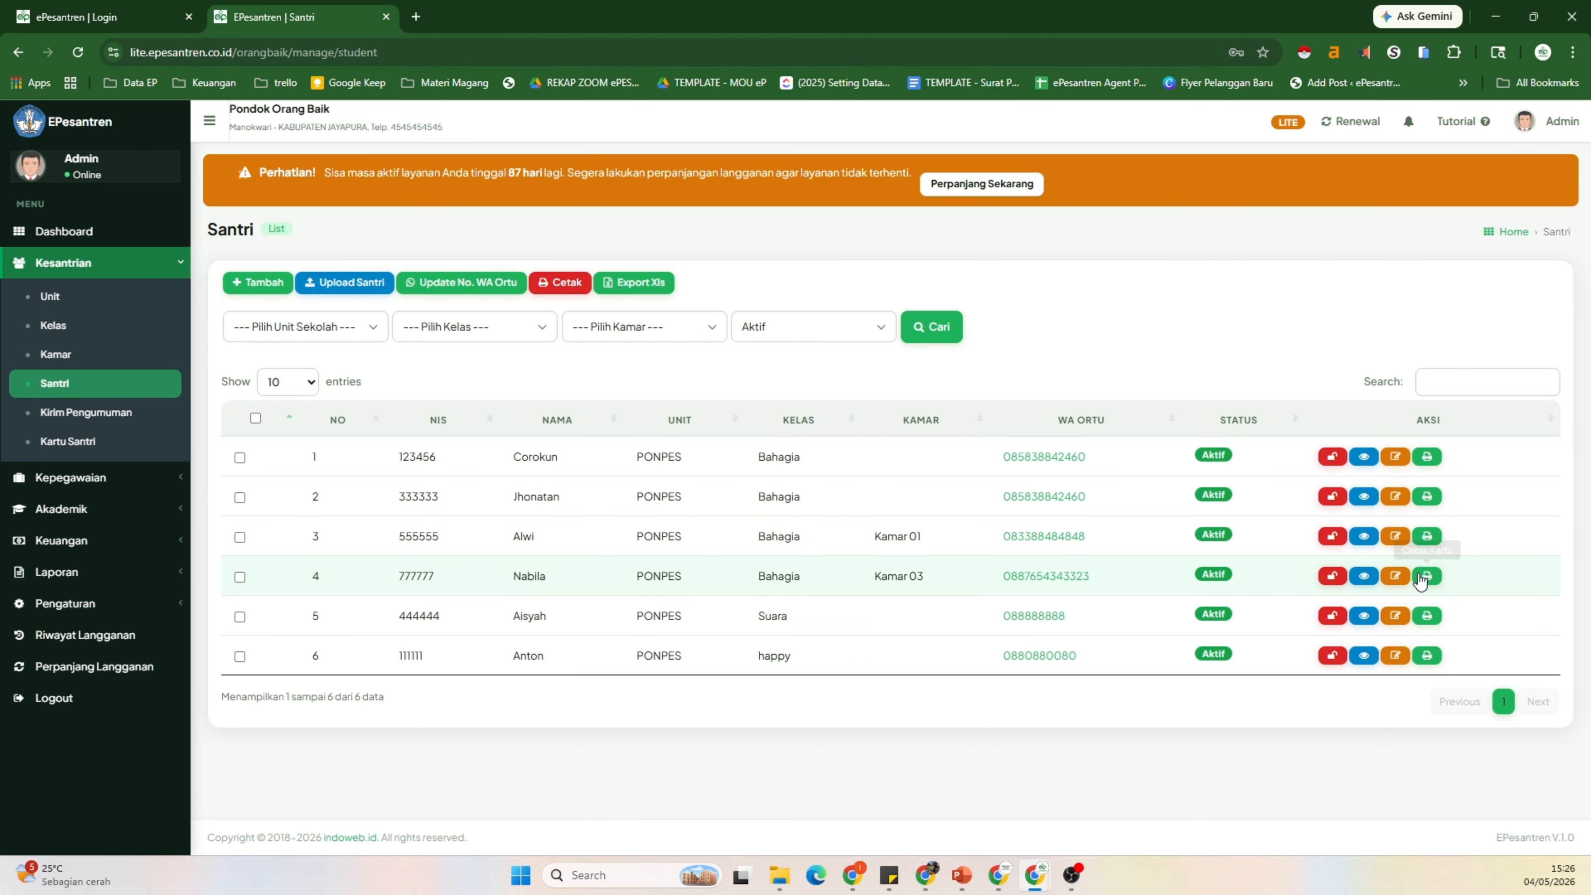
click(1366, 577)
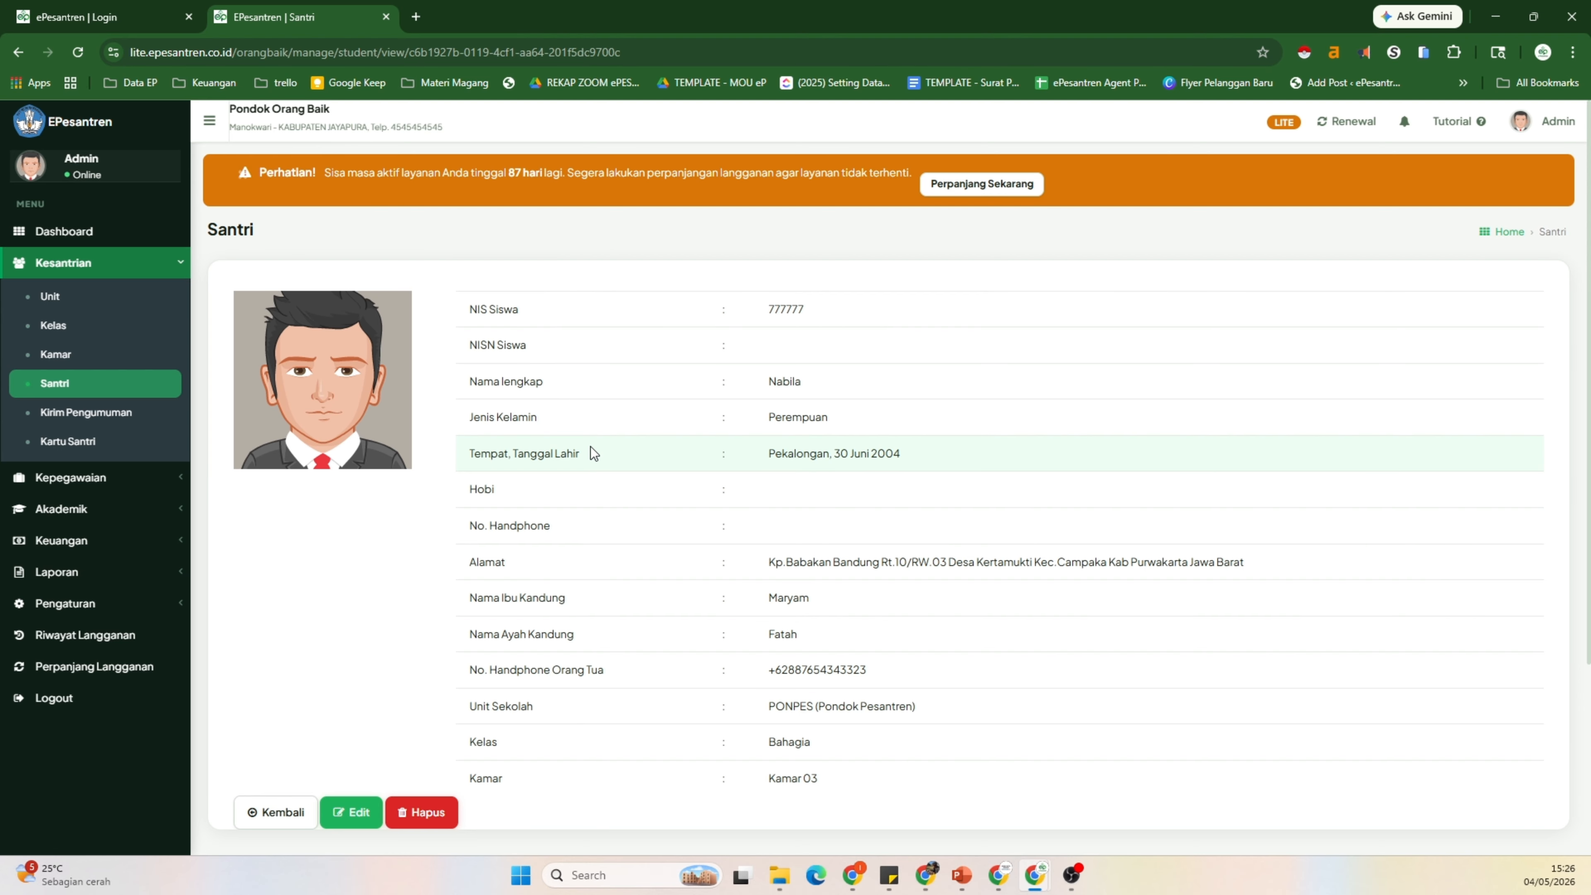
scroll(682, 429, down, 1)
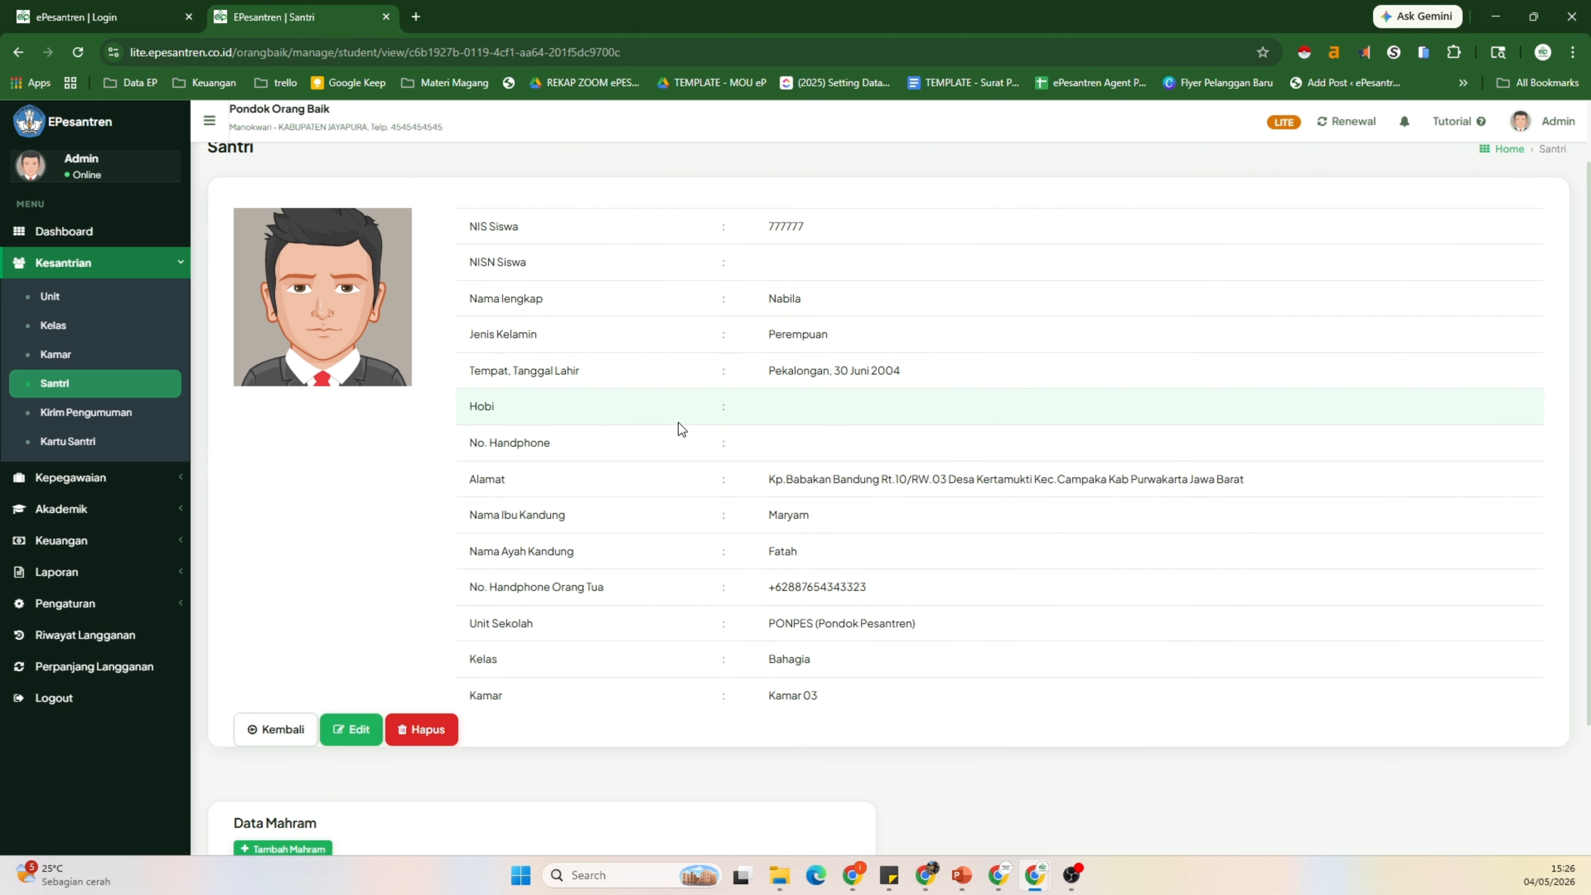
scroll(682, 429, down, 2)
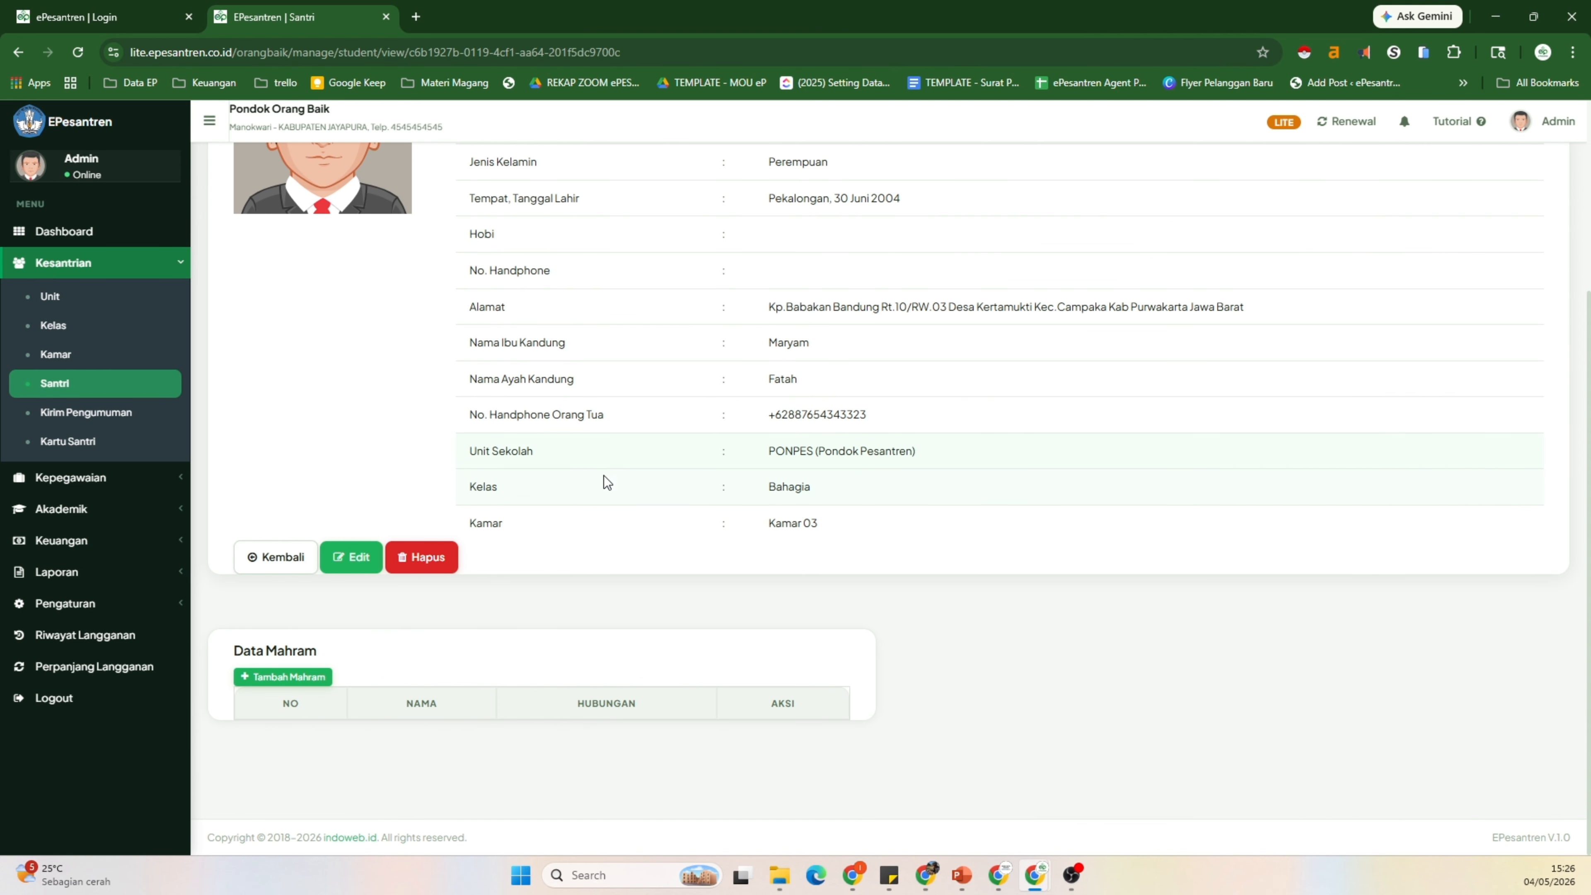
scroll(604, 475, up, 1)
click(269, 649)
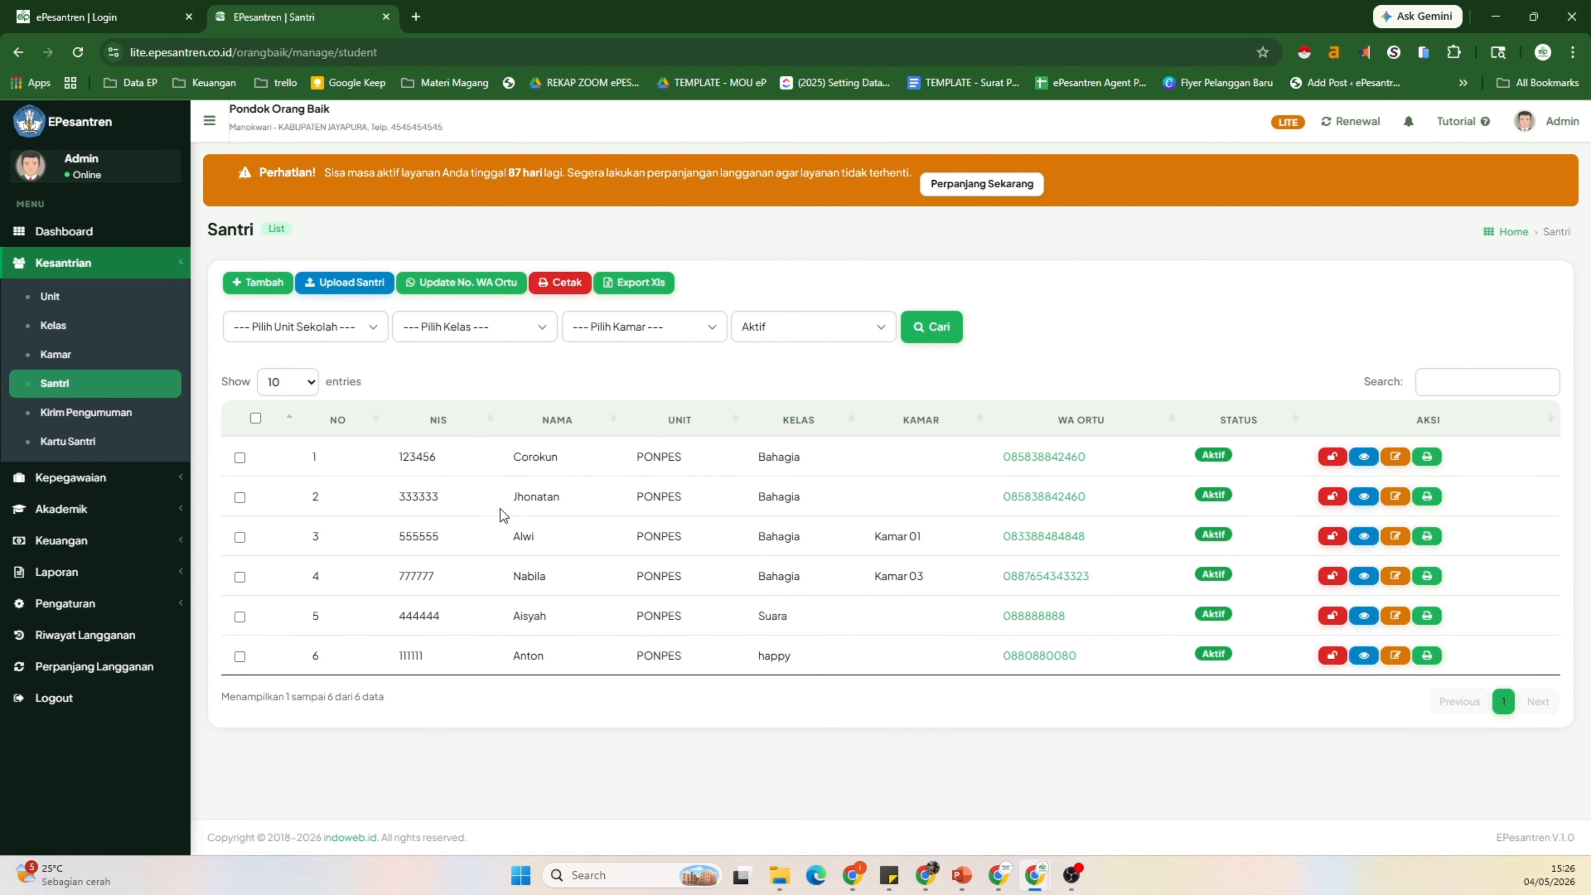
Step: On the Kirim Pengumuman page, list the students of unit PONPES, class Bahagia
click(113, 418)
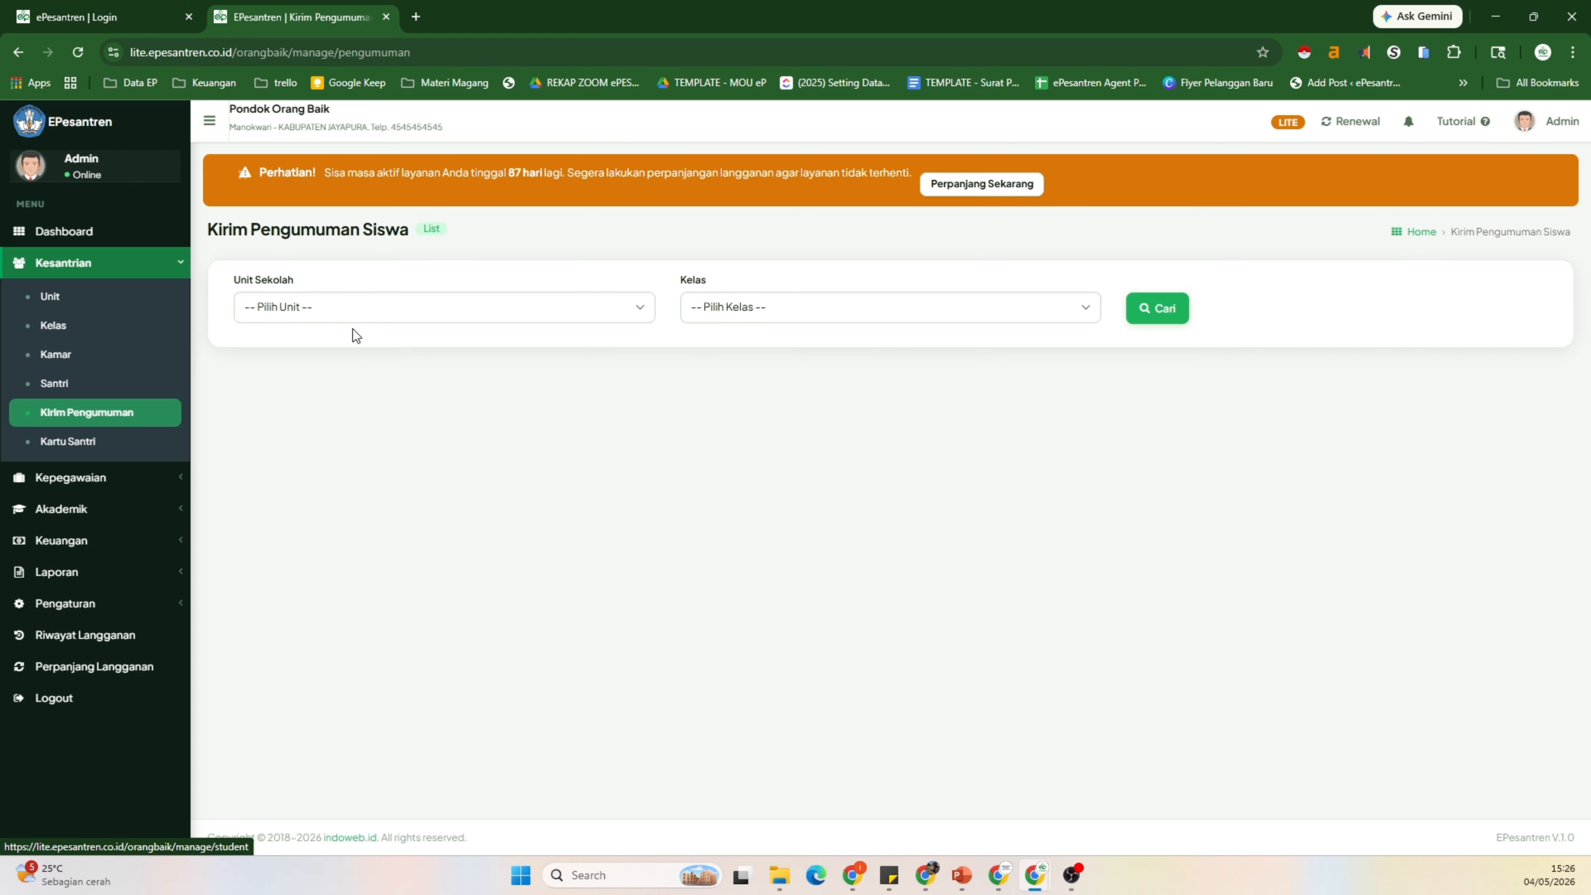
click(361, 319)
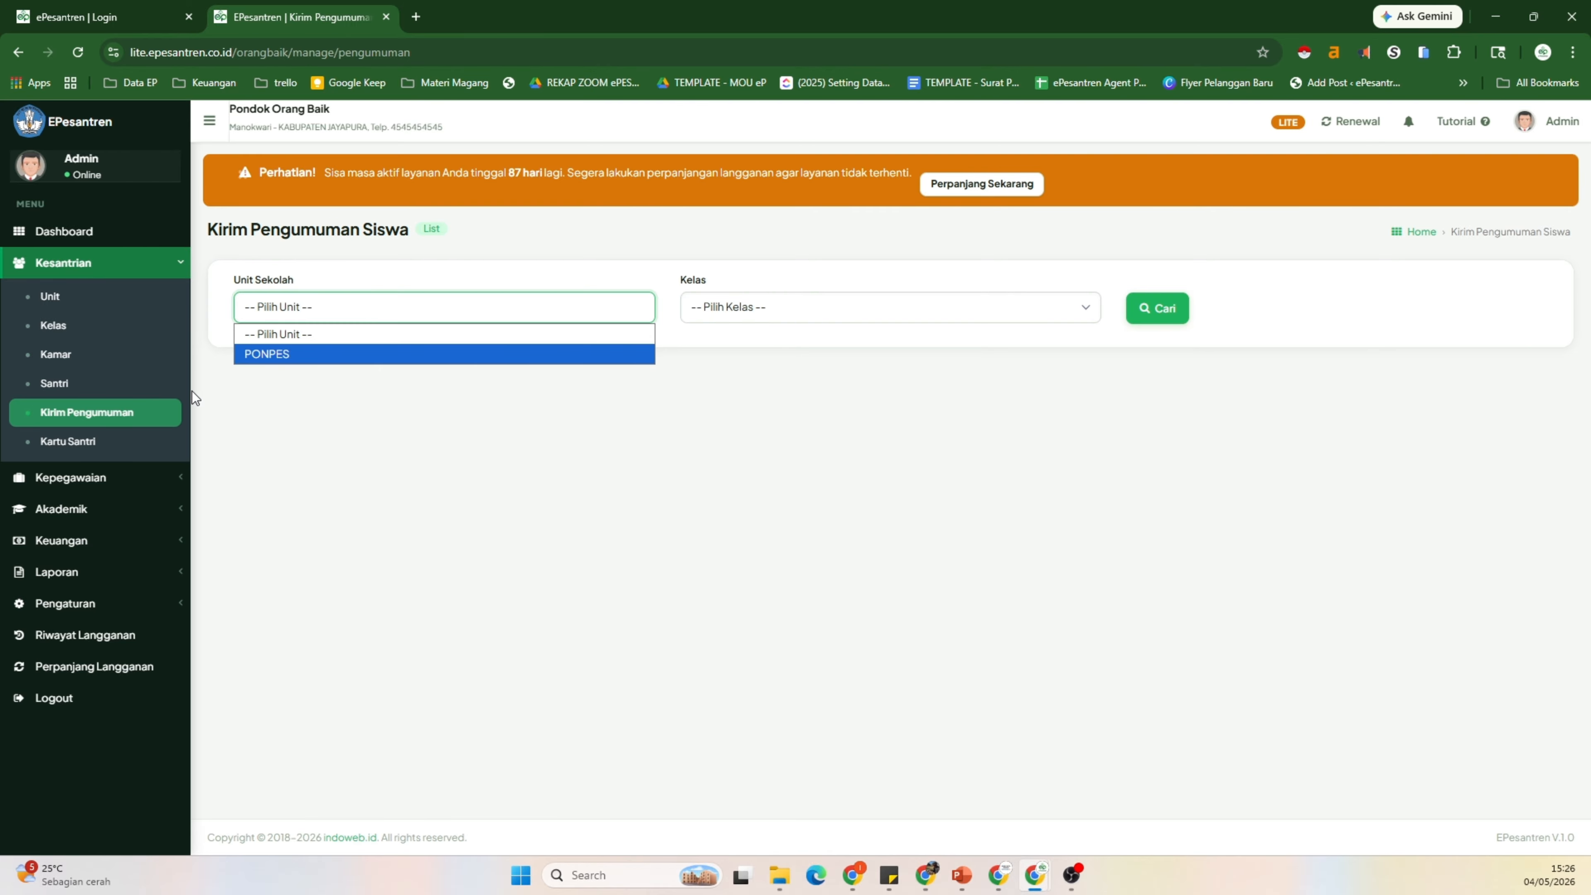
click(307, 358)
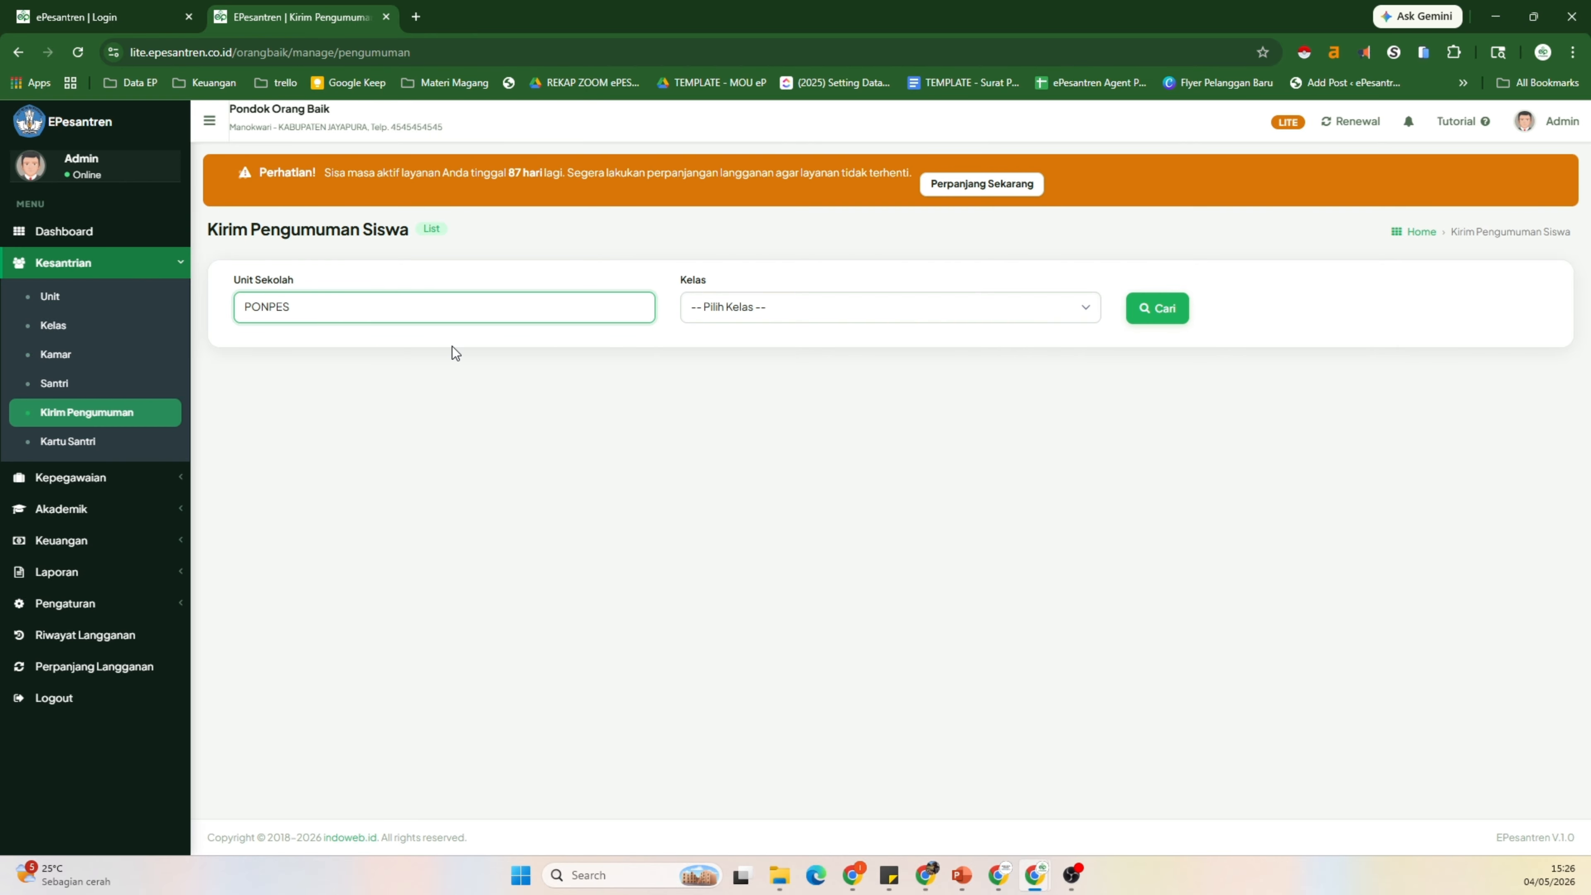
click(808, 320)
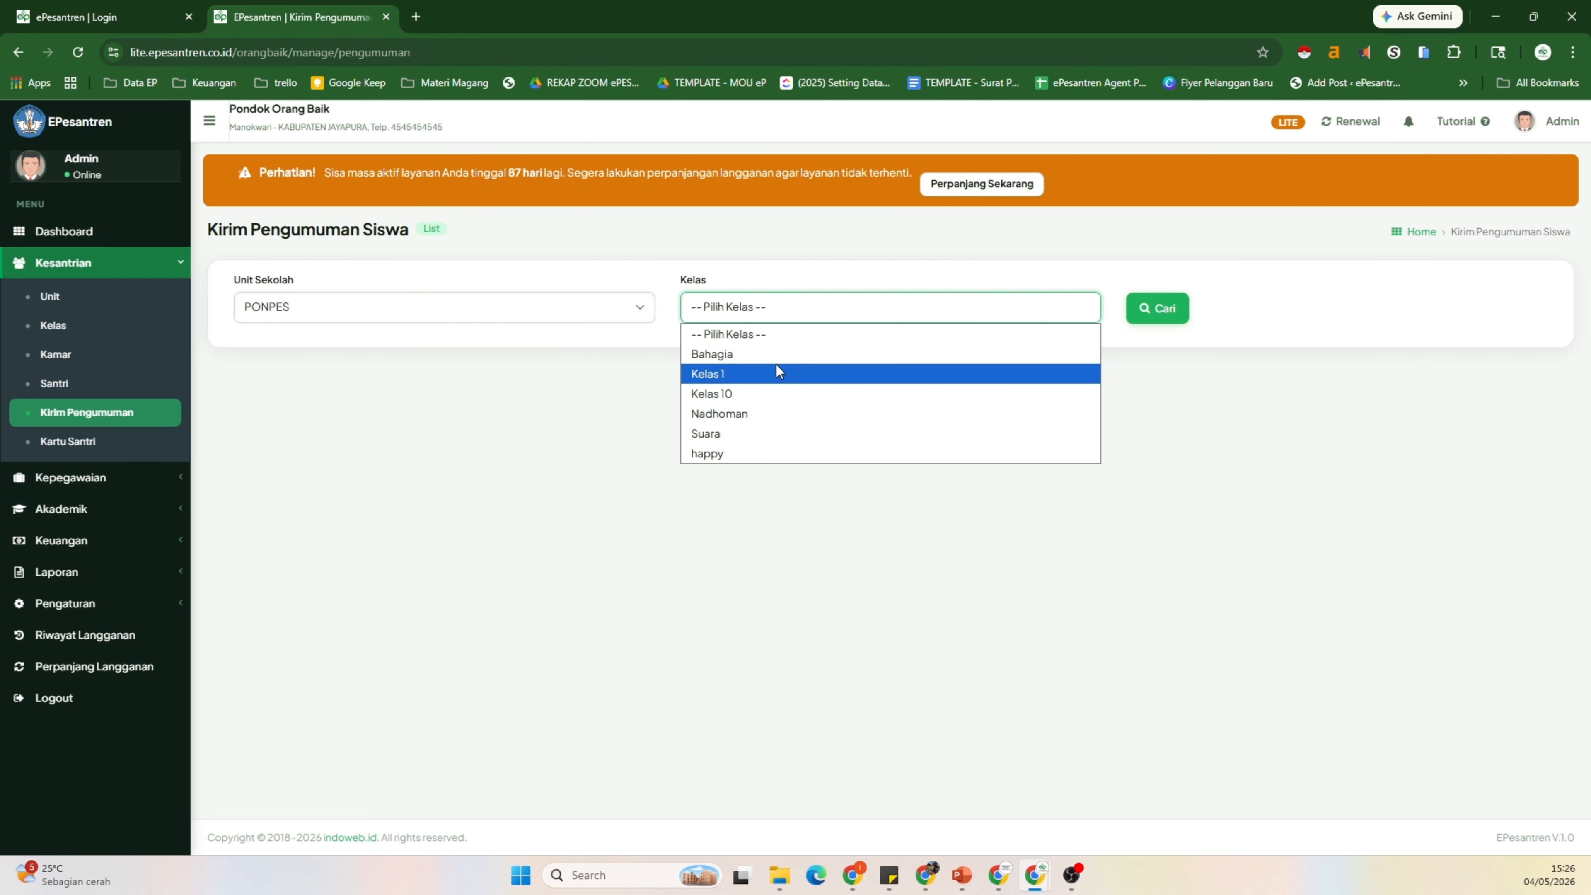
click(733, 354)
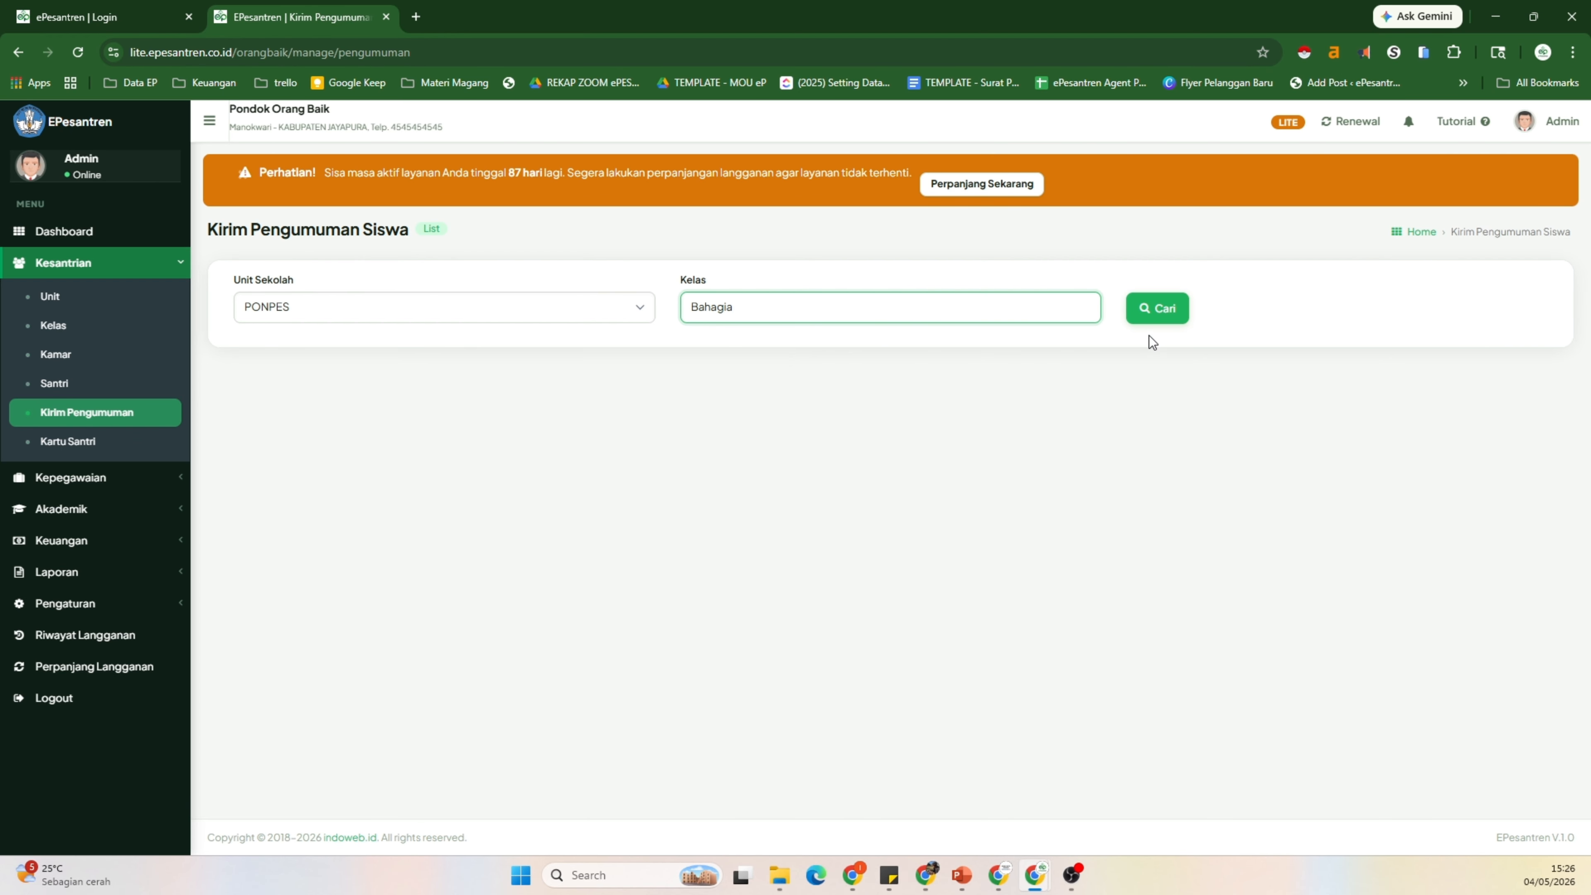
click(1160, 326)
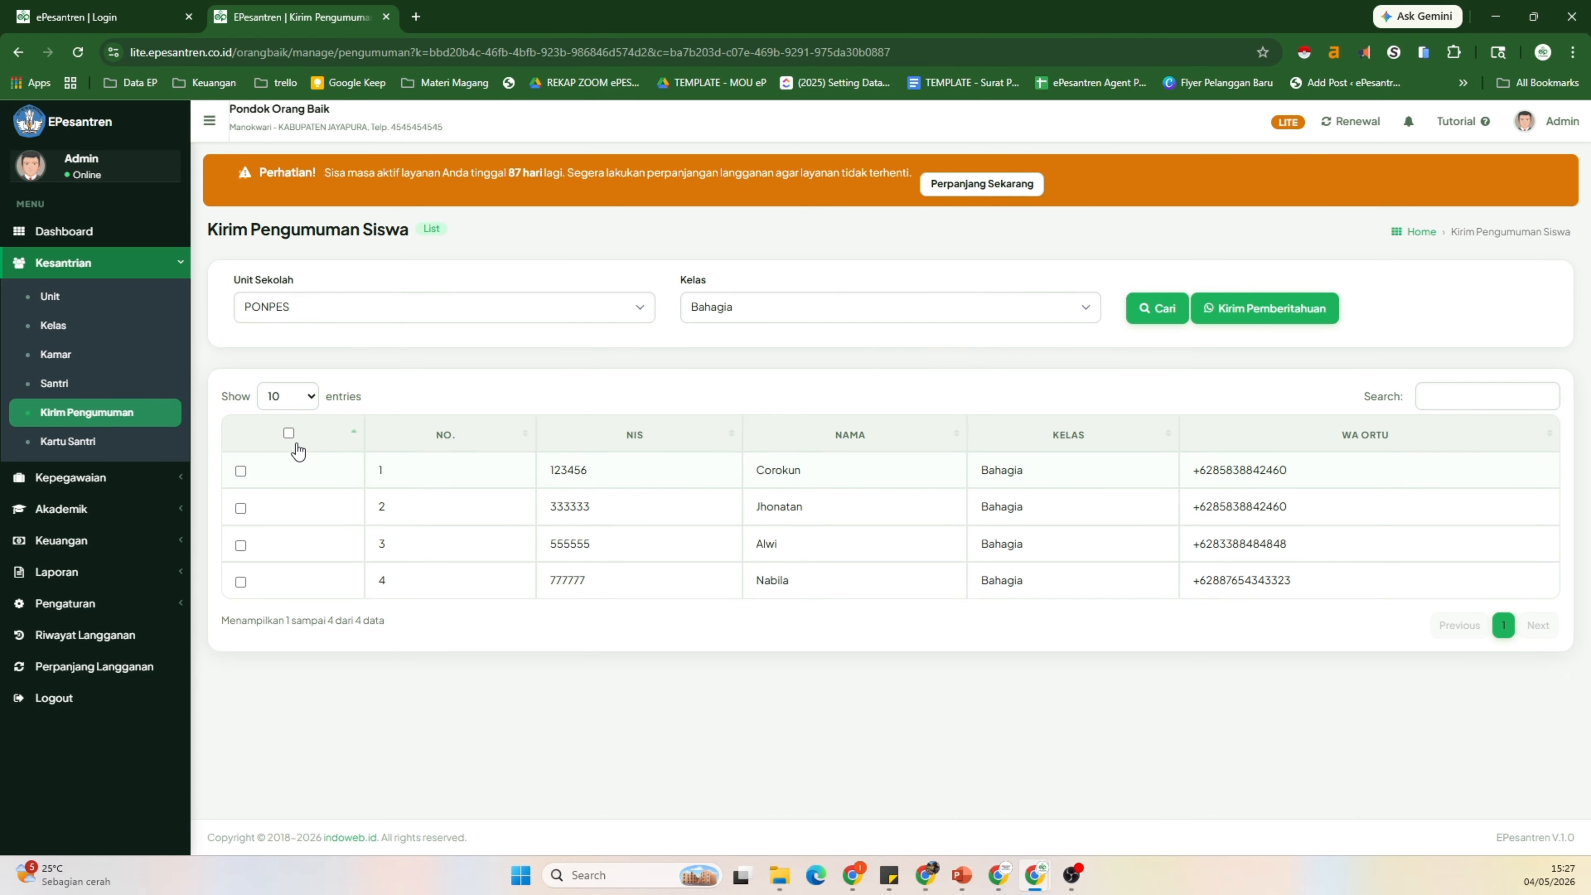
Step: Select all four Bahagia students and open the announcement form
click(290, 434)
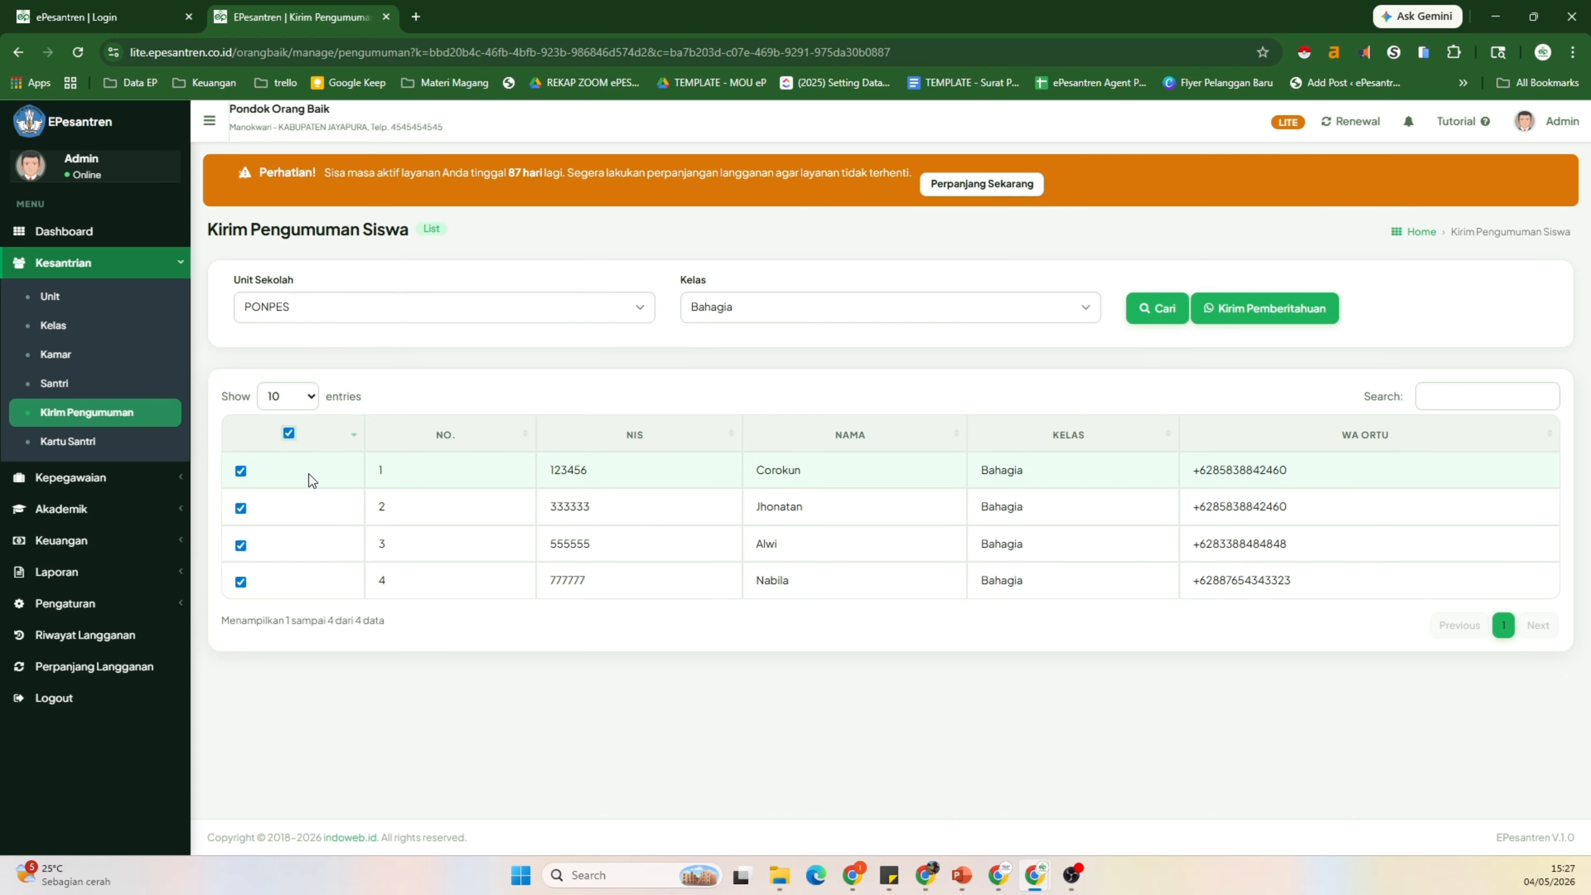
click(290, 435)
click(290, 436)
click(290, 435)
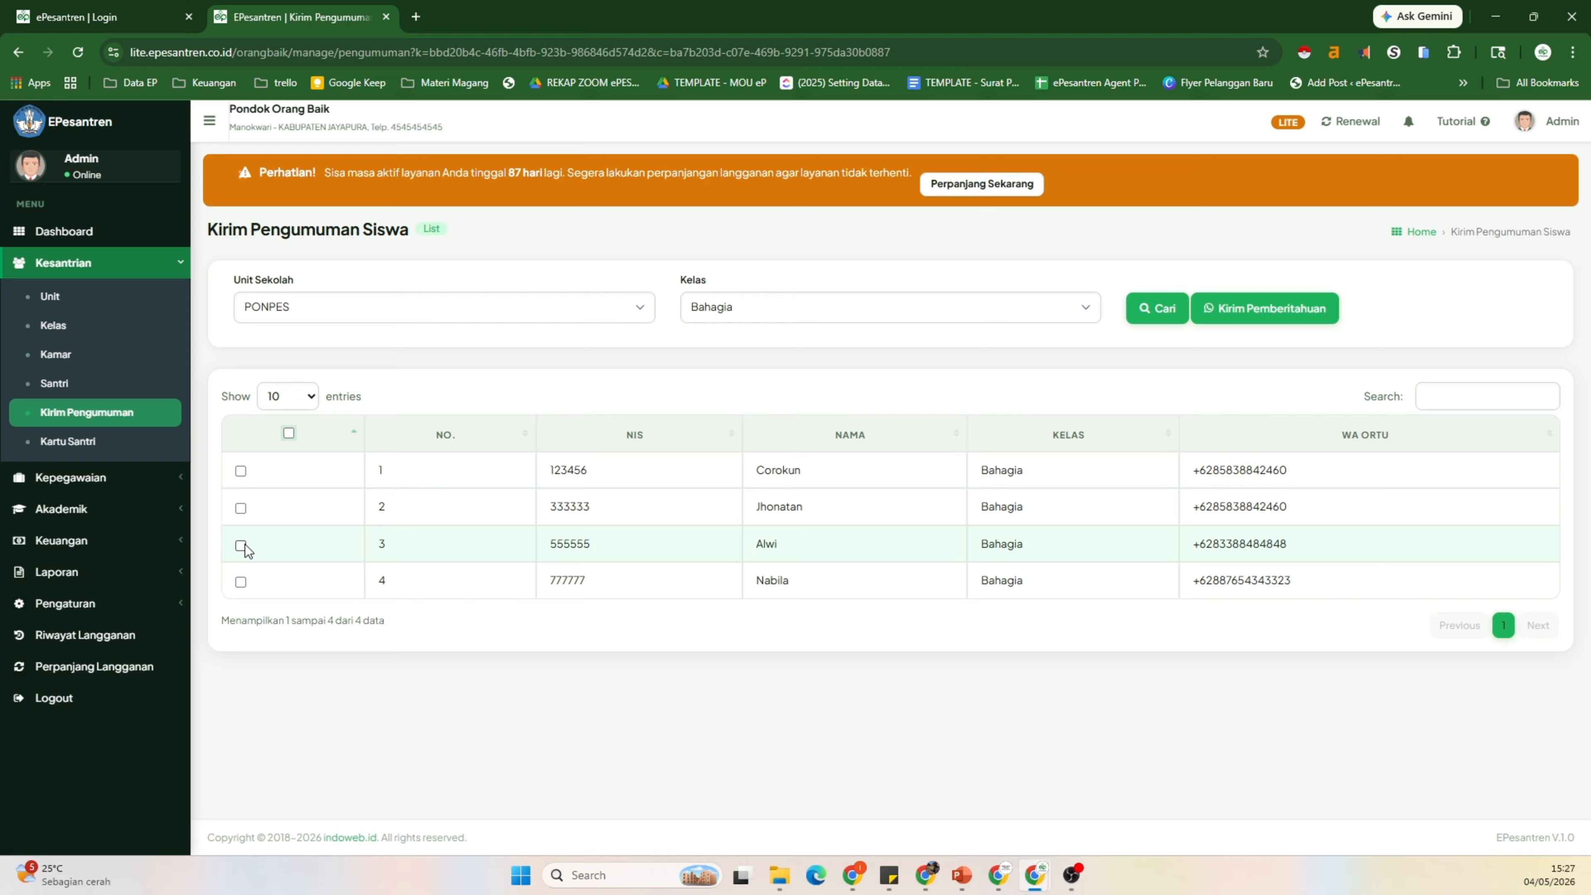
click(241, 581)
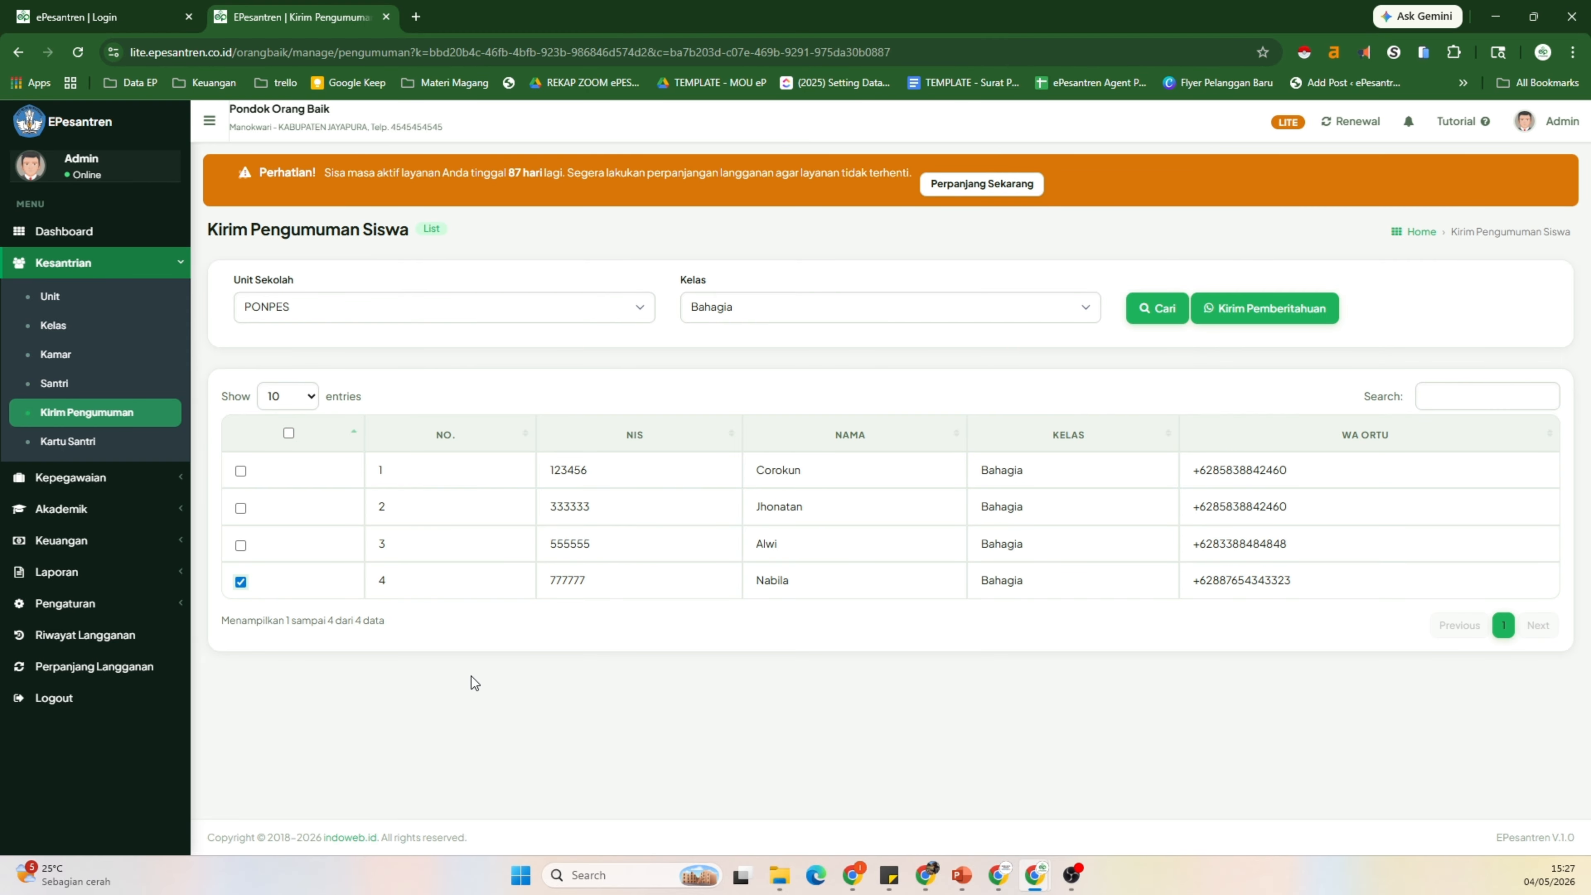
click(241, 581)
click(288, 433)
click(1292, 317)
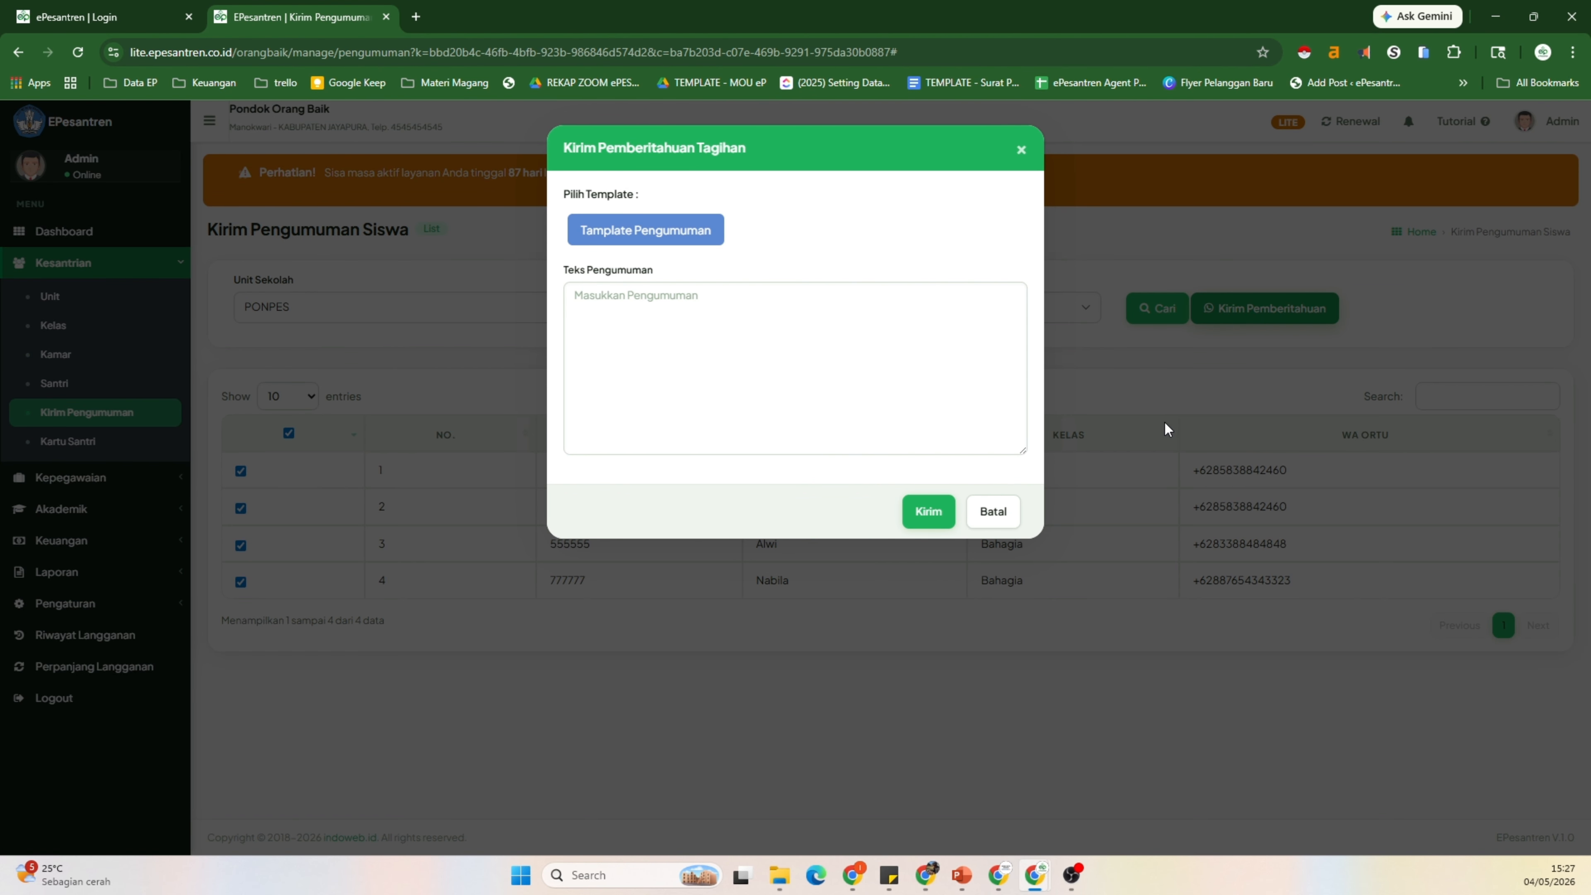
Step: Cancel the announcement form and view the PENGUMUMAN WhatsApp notification template text
click(665, 237)
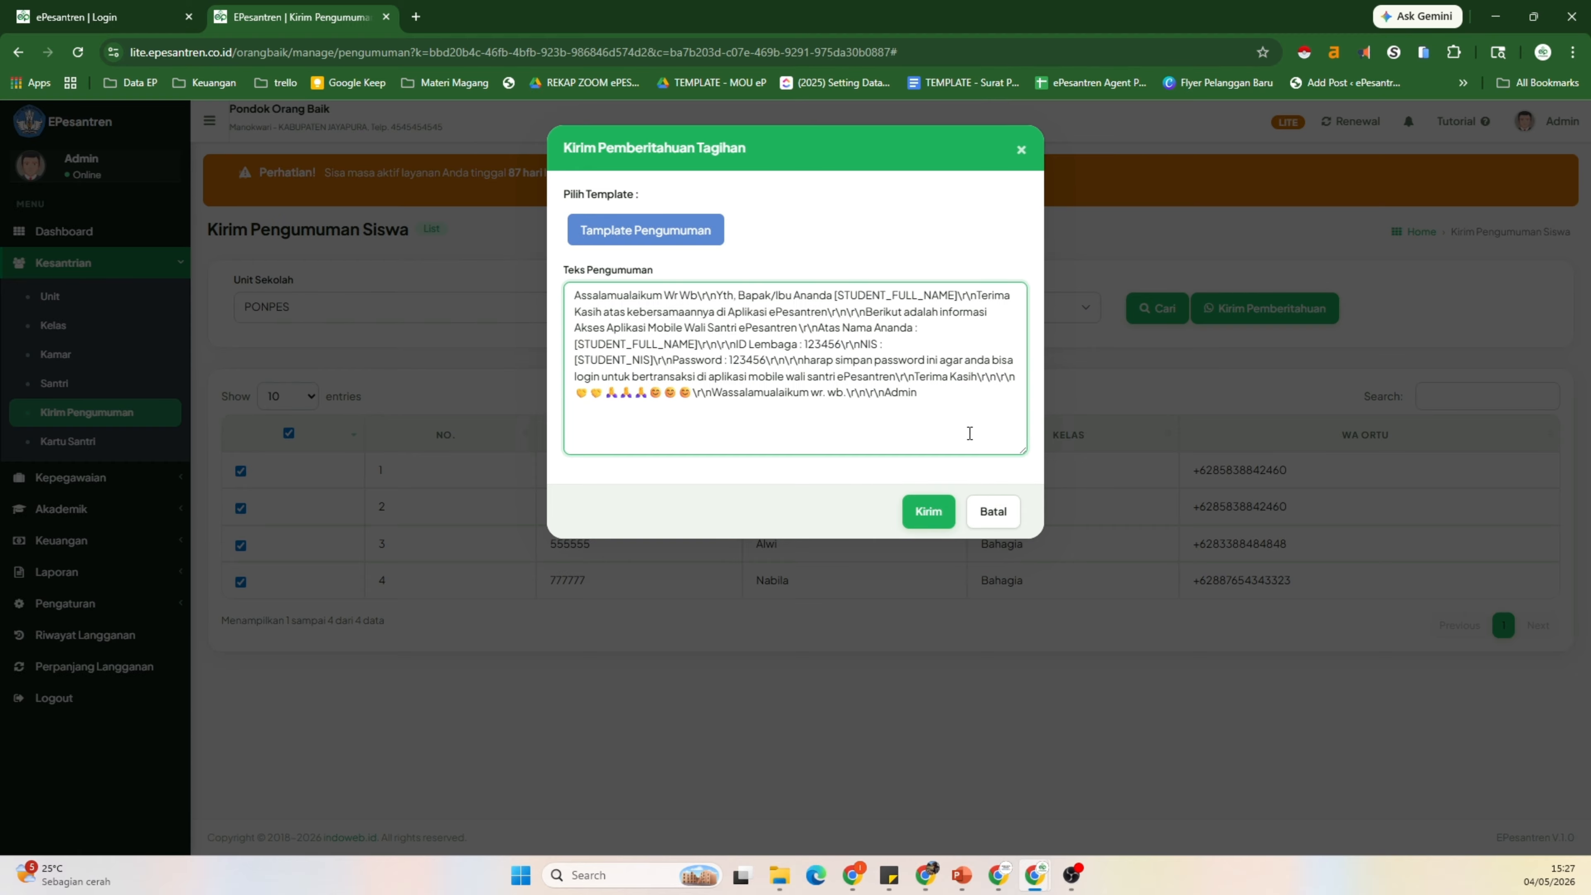
click(995, 513)
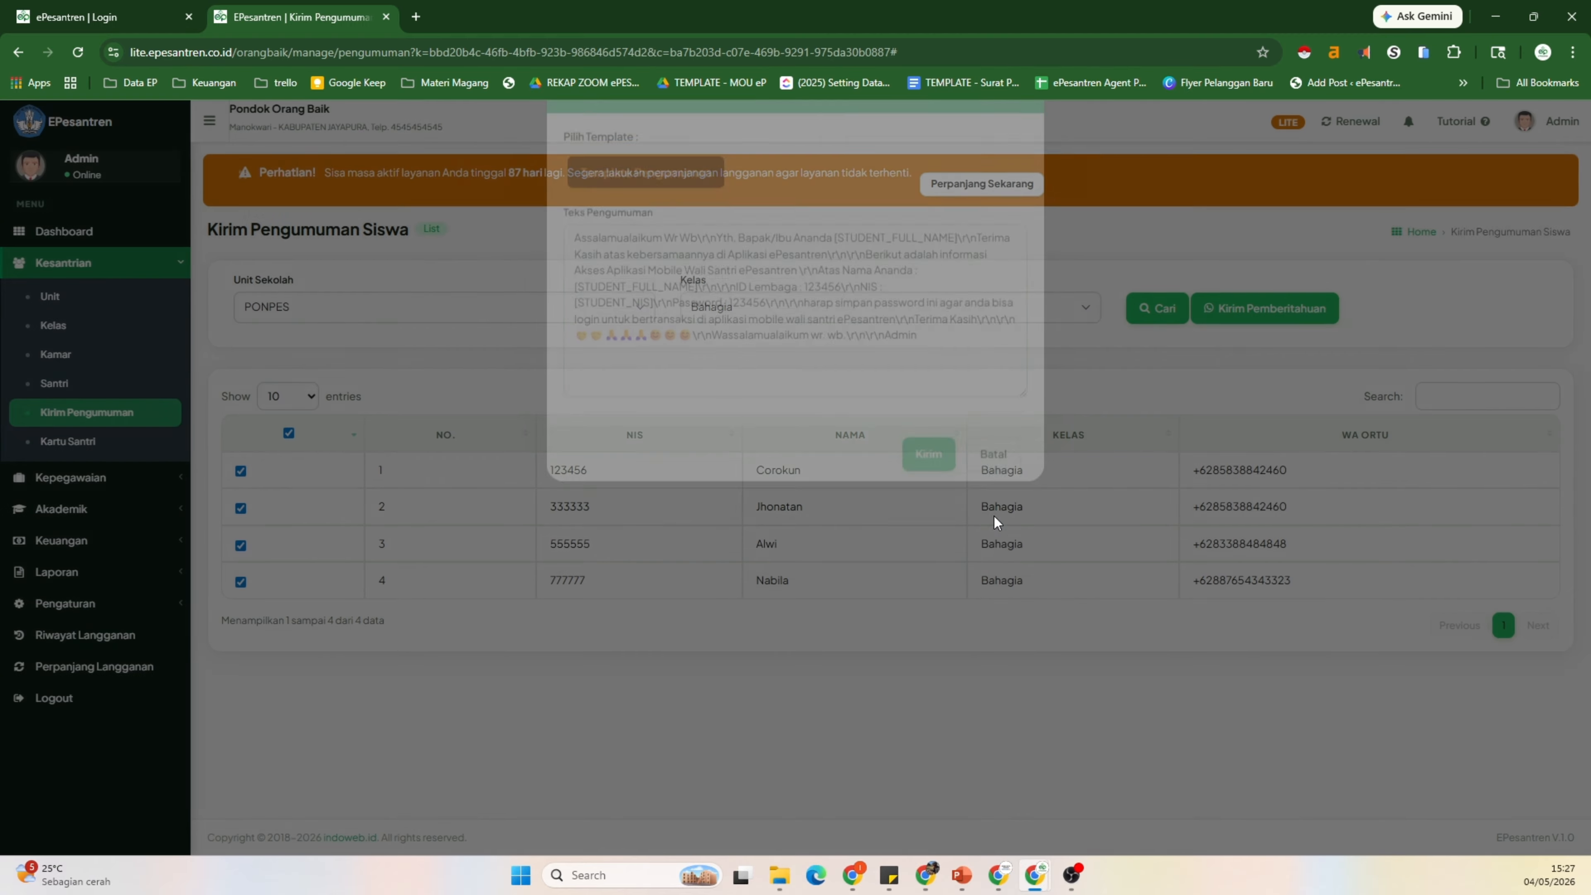
click(100, 606)
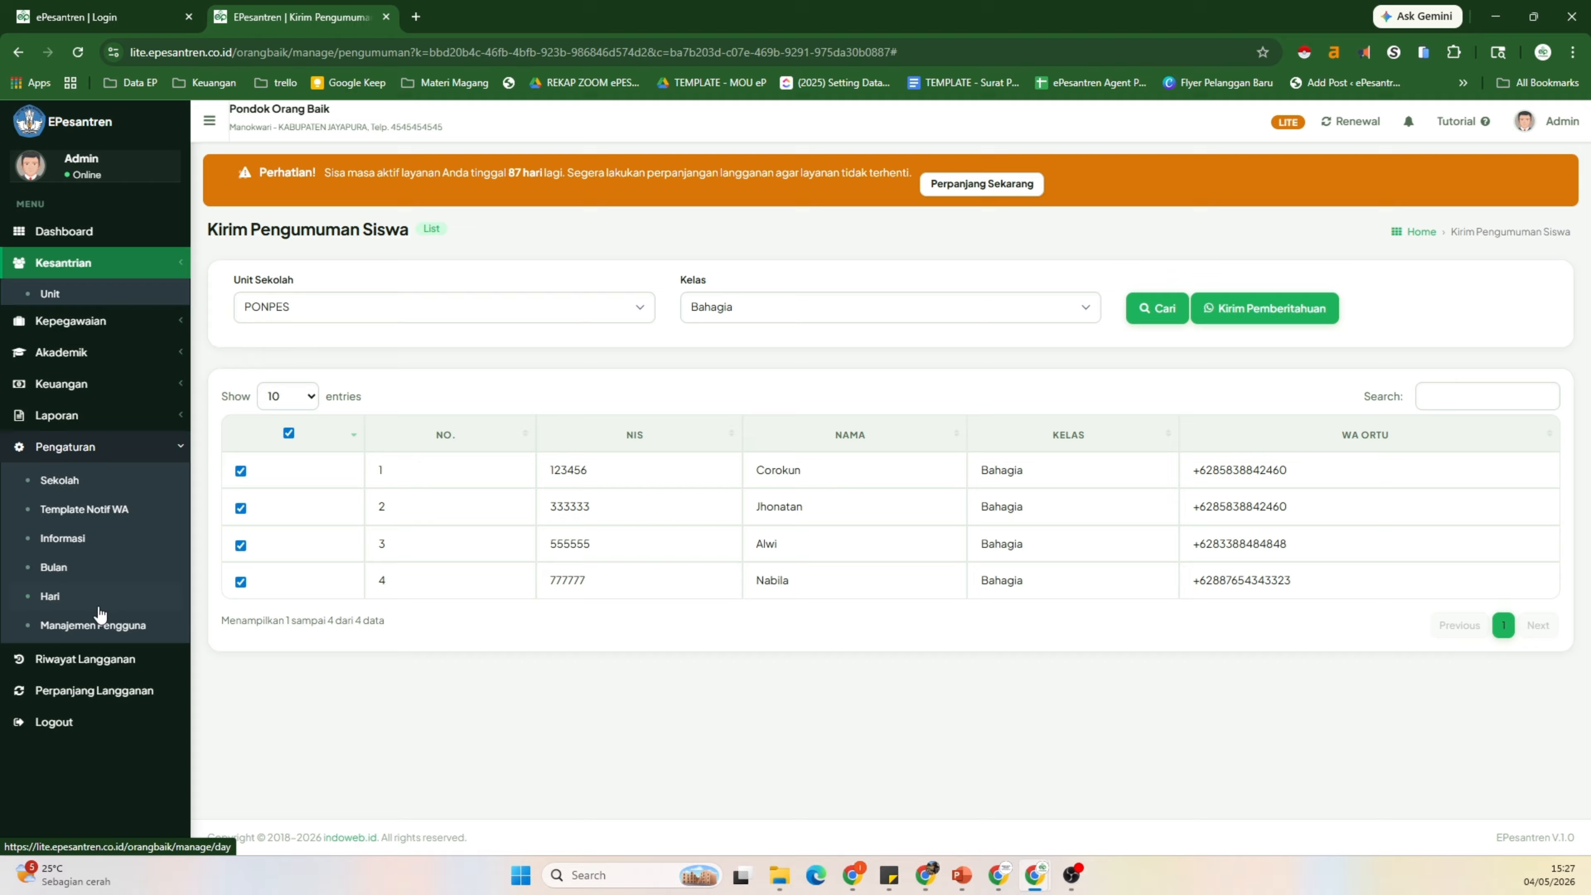
click(103, 492)
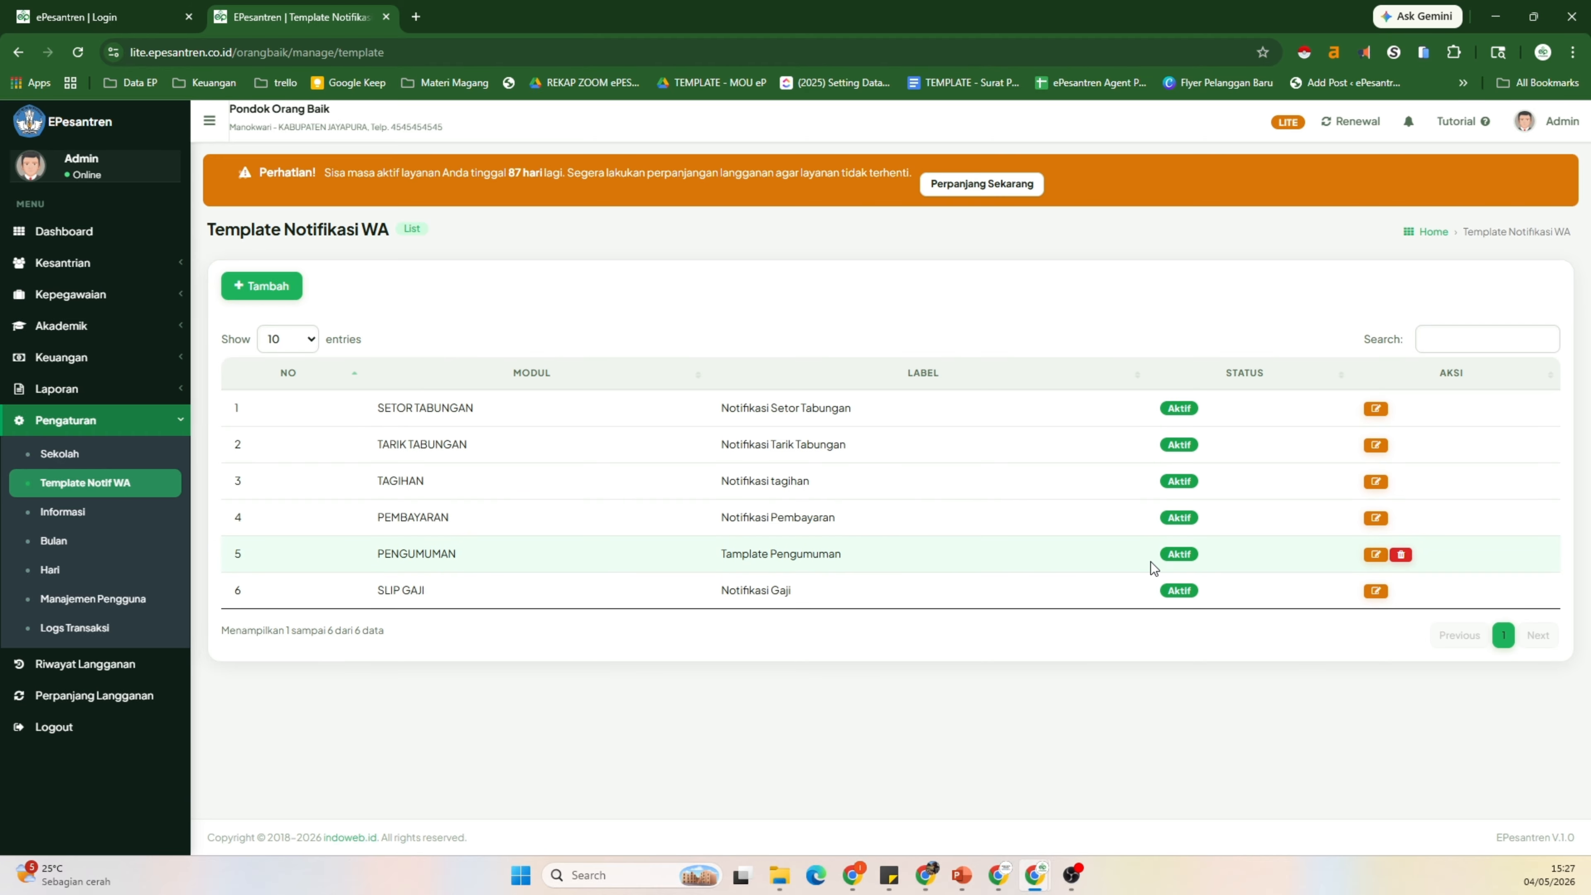
click(1374, 556)
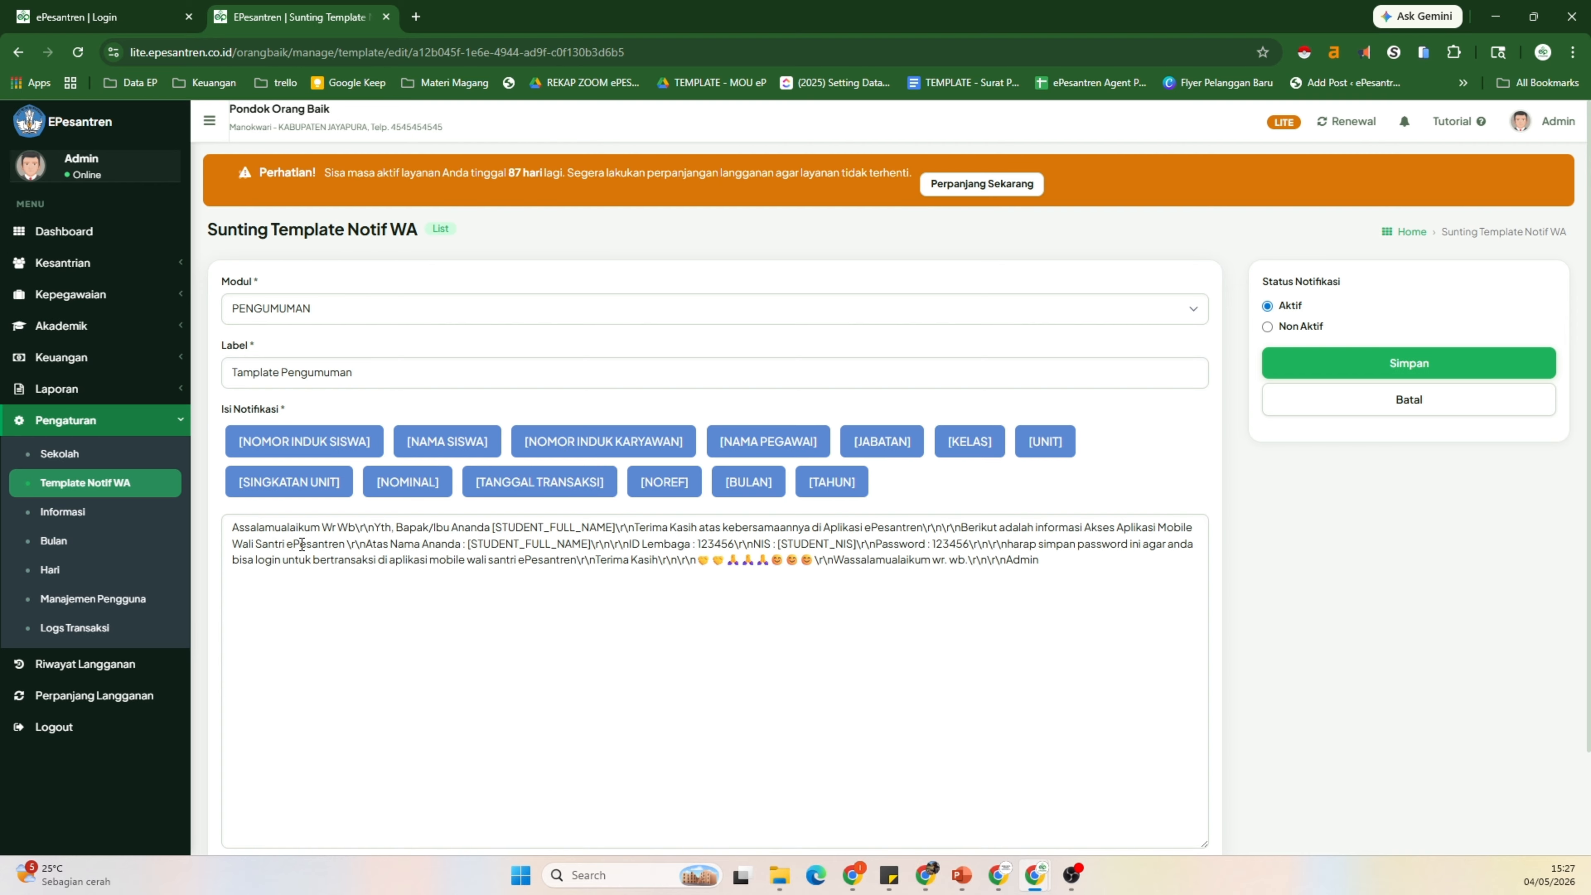
drag(233, 528, 1036, 594)
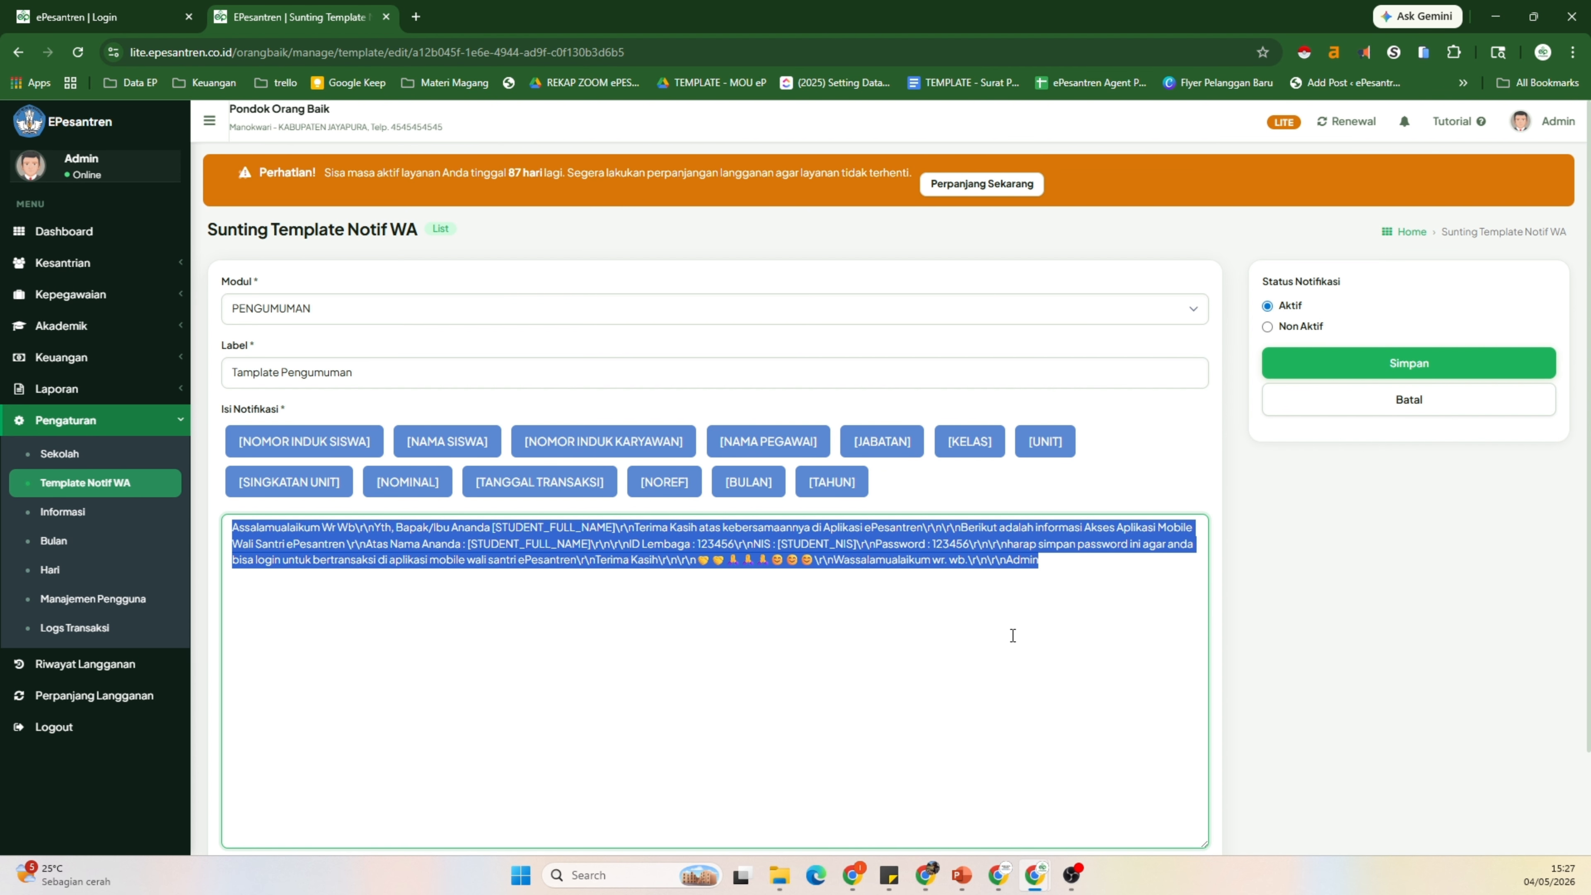
click(1056, 601)
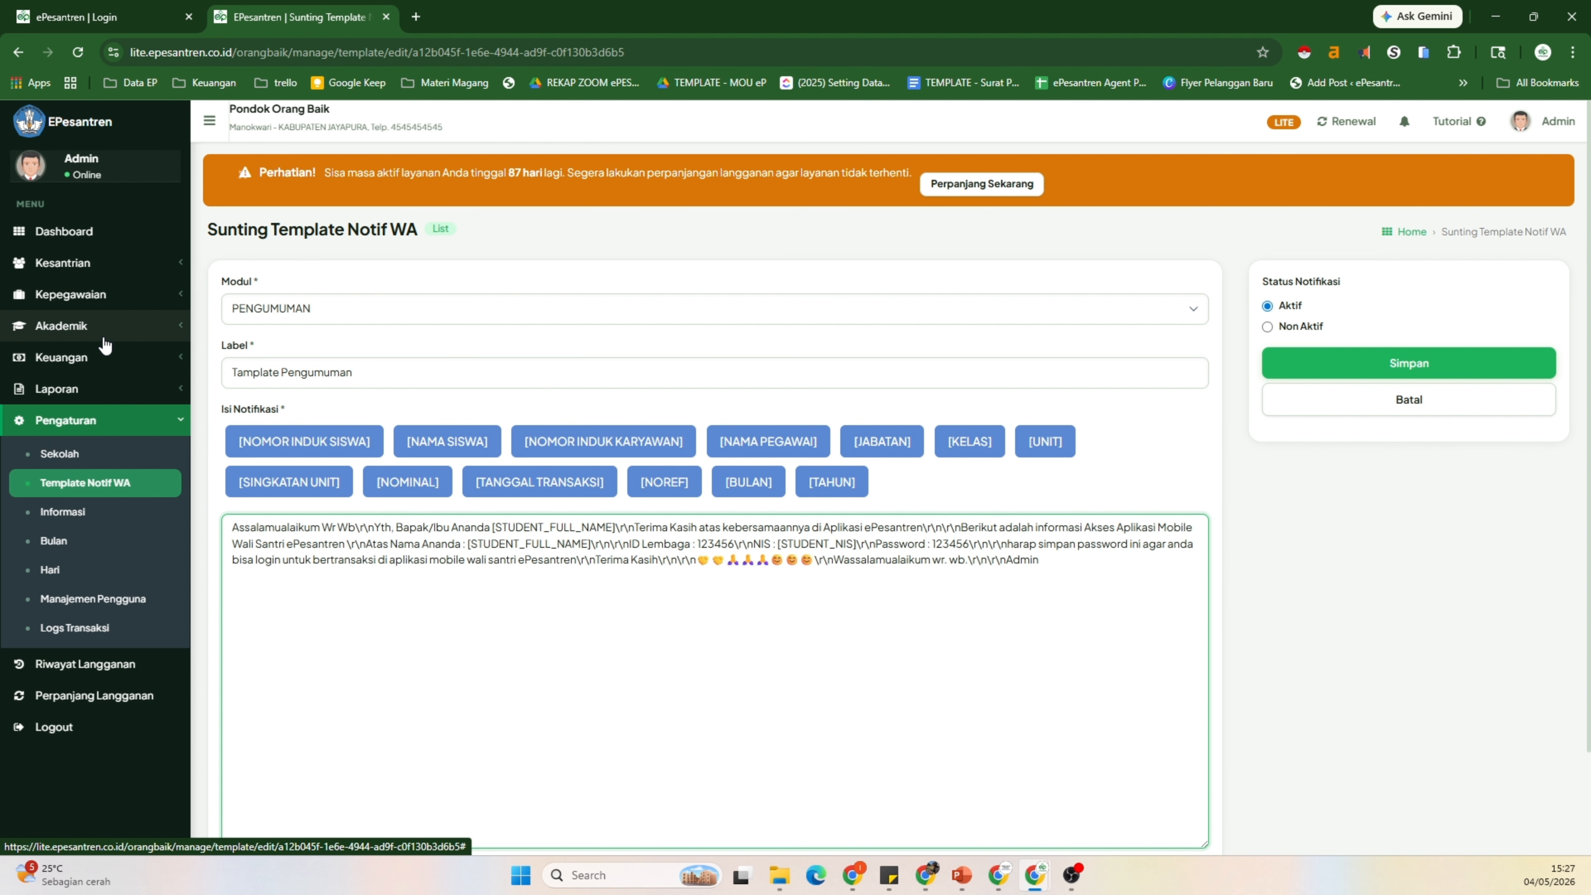
Step: Return to Kesantrian > Kirim Pengumuman and open the school unit list
click(110, 276)
click(117, 415)
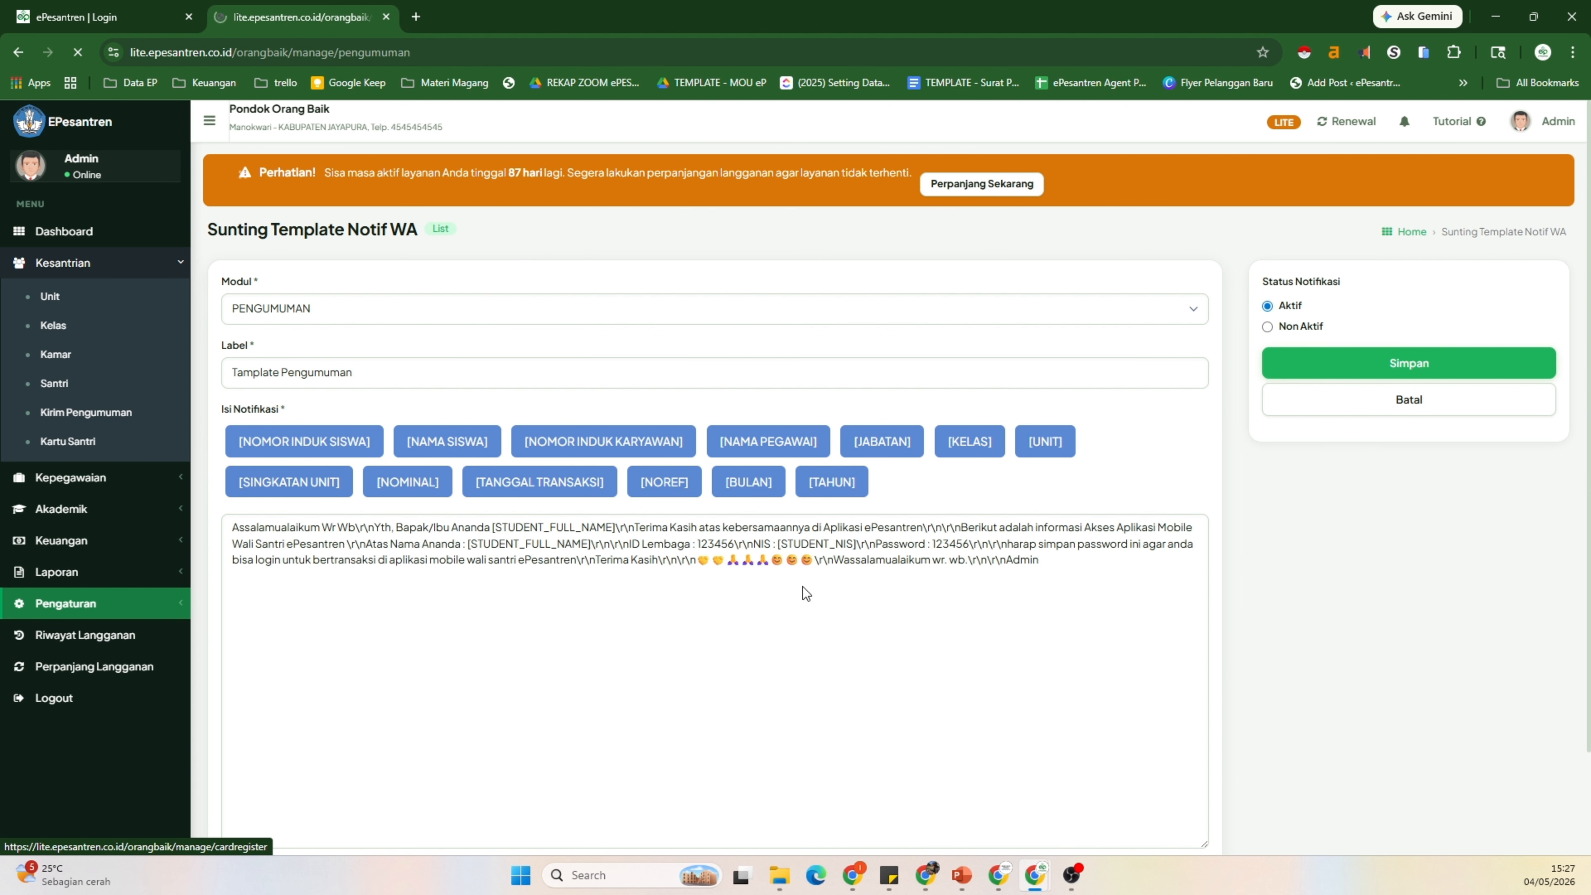
click(480, 308)
Step: Filter to PONPES, class Bahagia, select all four students, and send the PENGUMUMAN template announcement
click(401, 355)
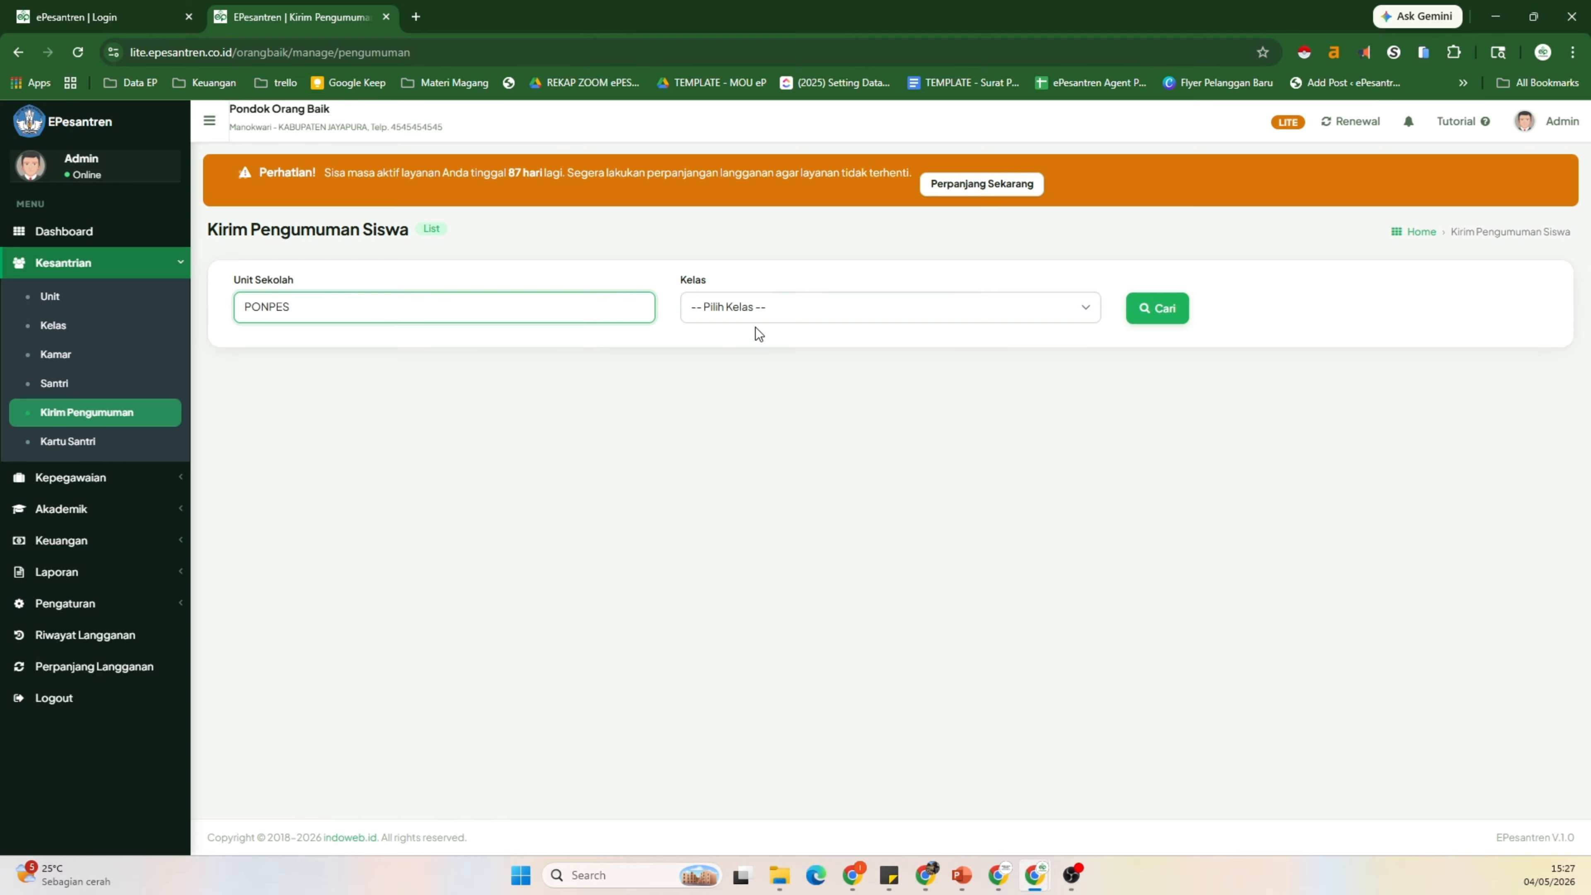
click(755, 313)
click(814, 353)
click(1154, 308)
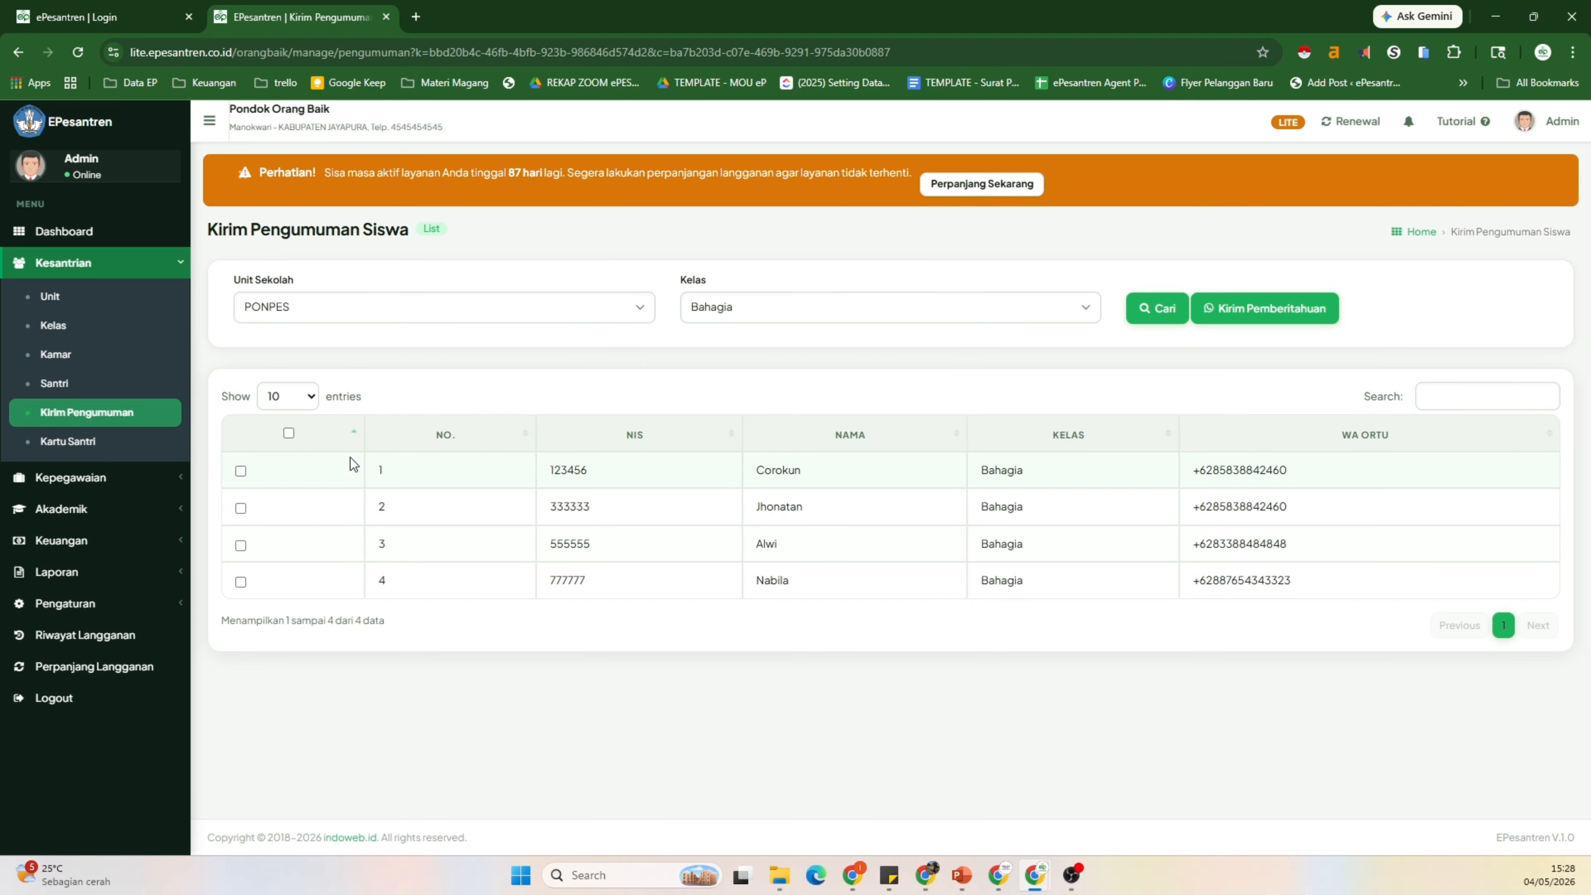
click(289, 433)
click(1269, 319)
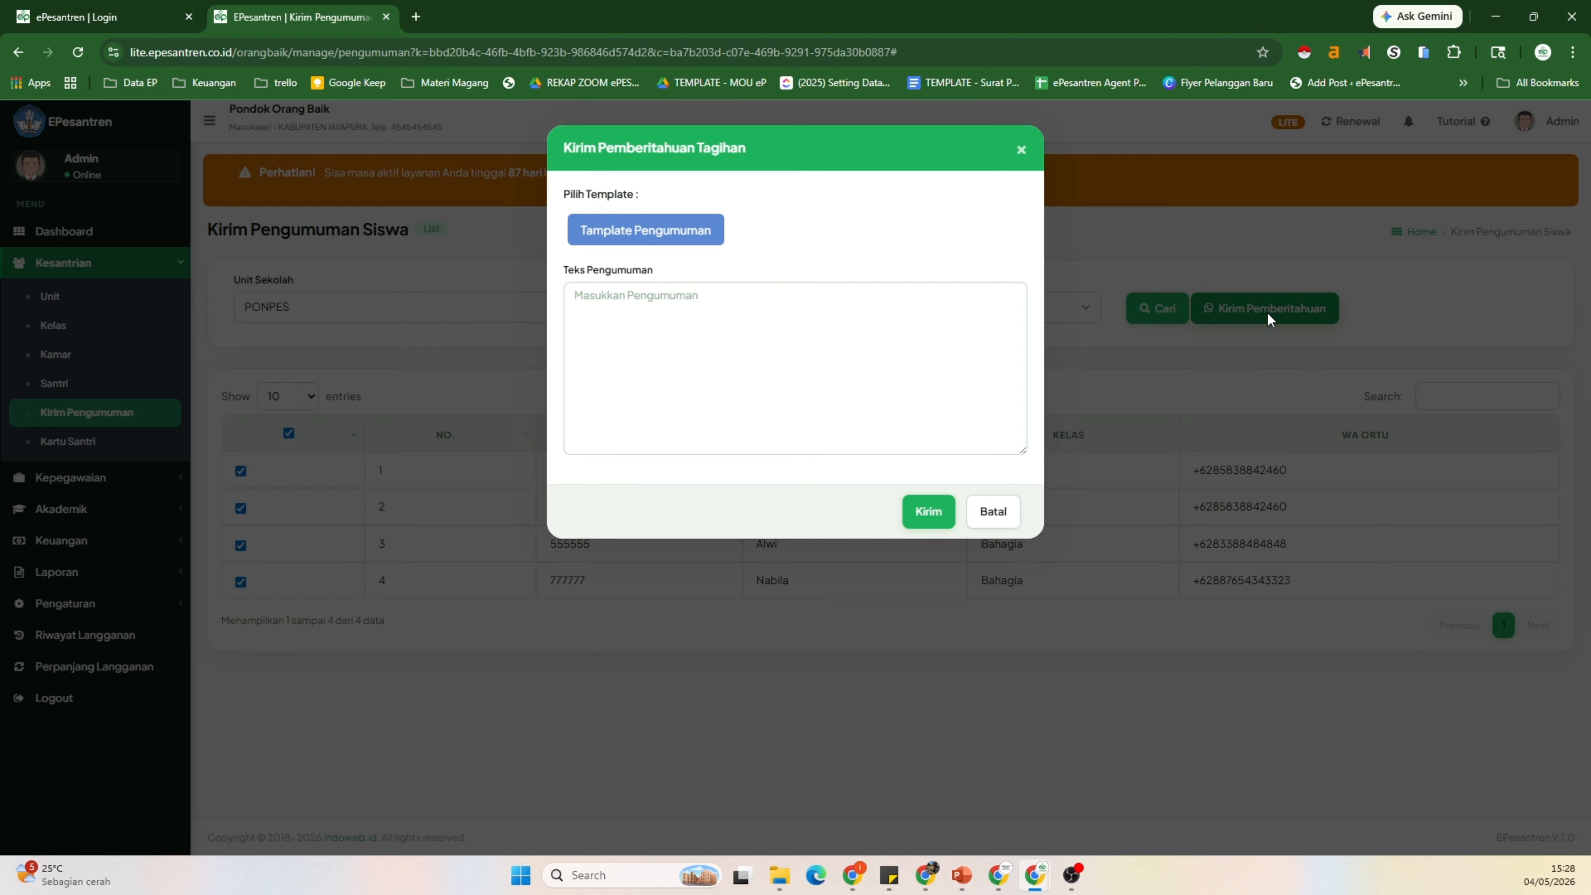
click(706, 247)
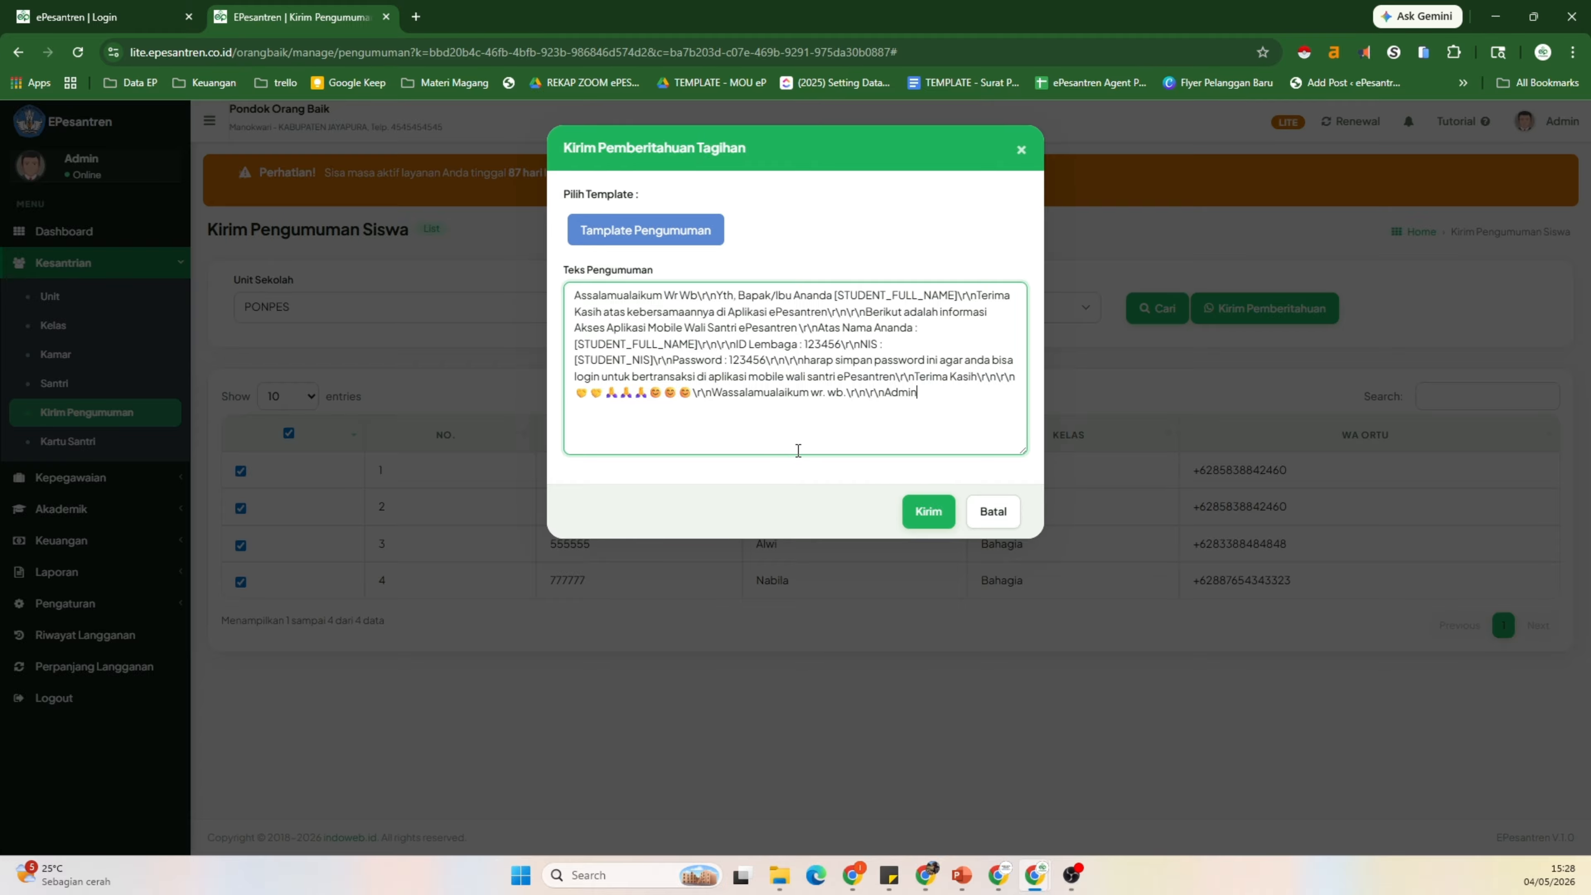
click(918, 507)
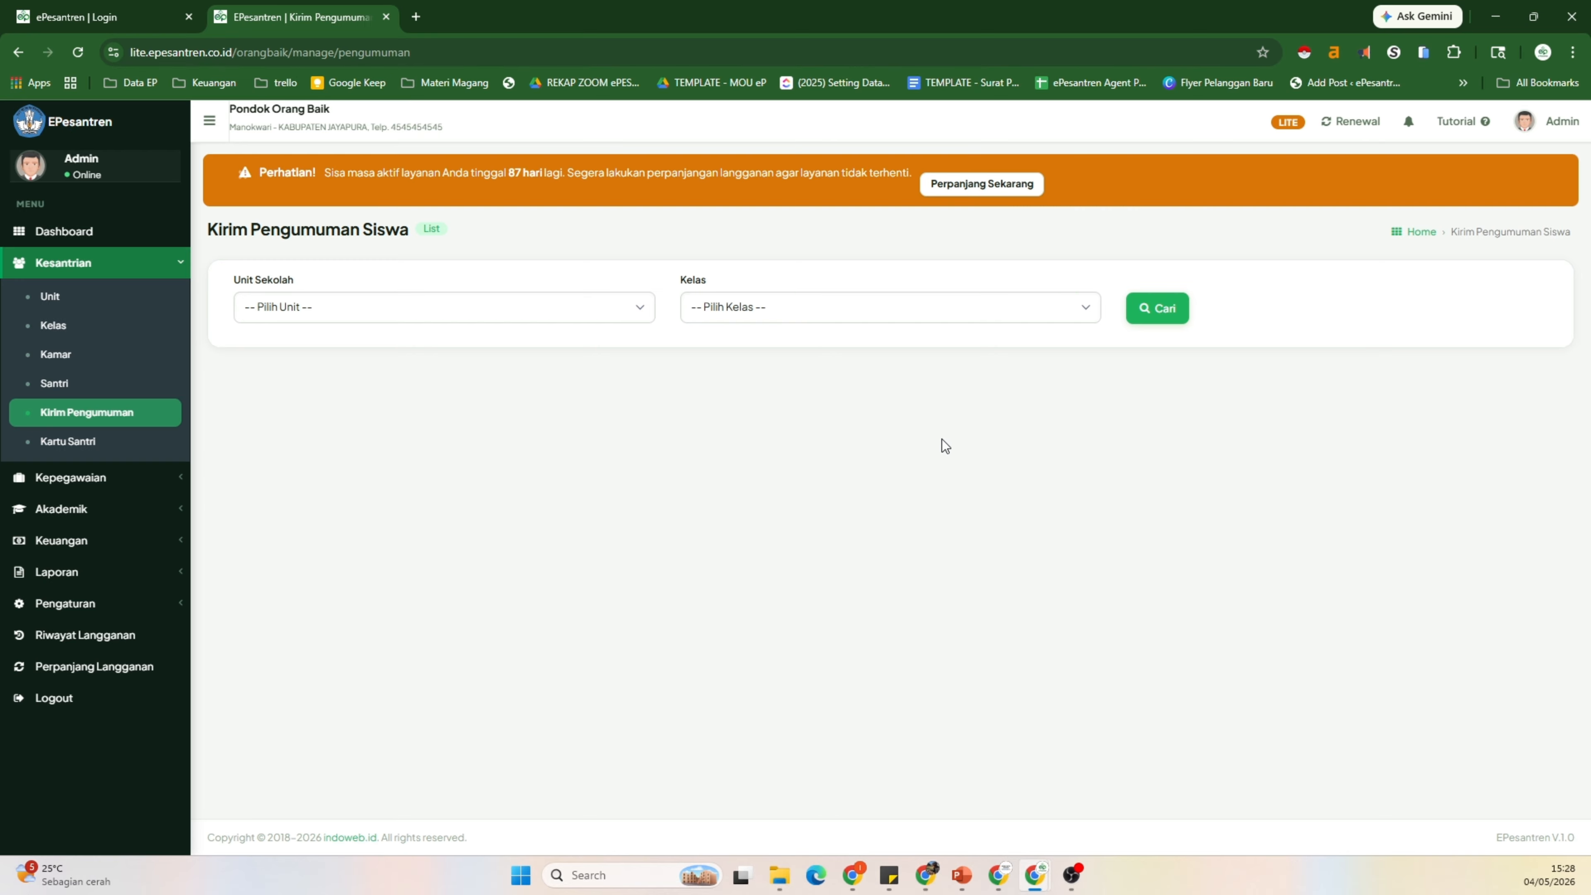
Step: Open Kartu Santri, look at the Import RFID form, then go back to the Data Siswa card list
click(128, 449)
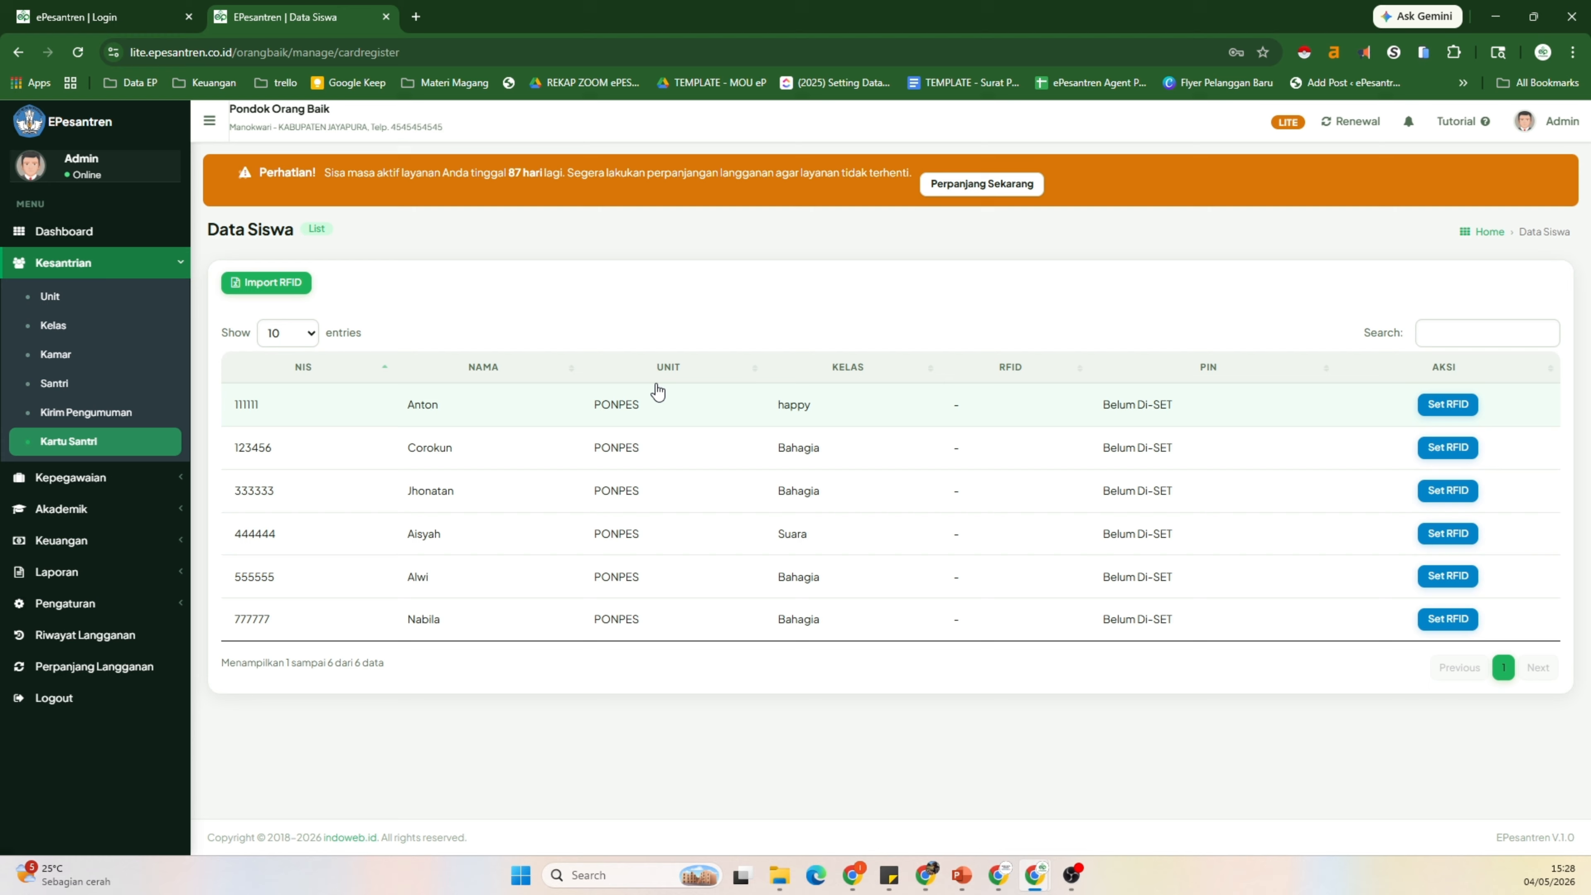
click(278, 290)
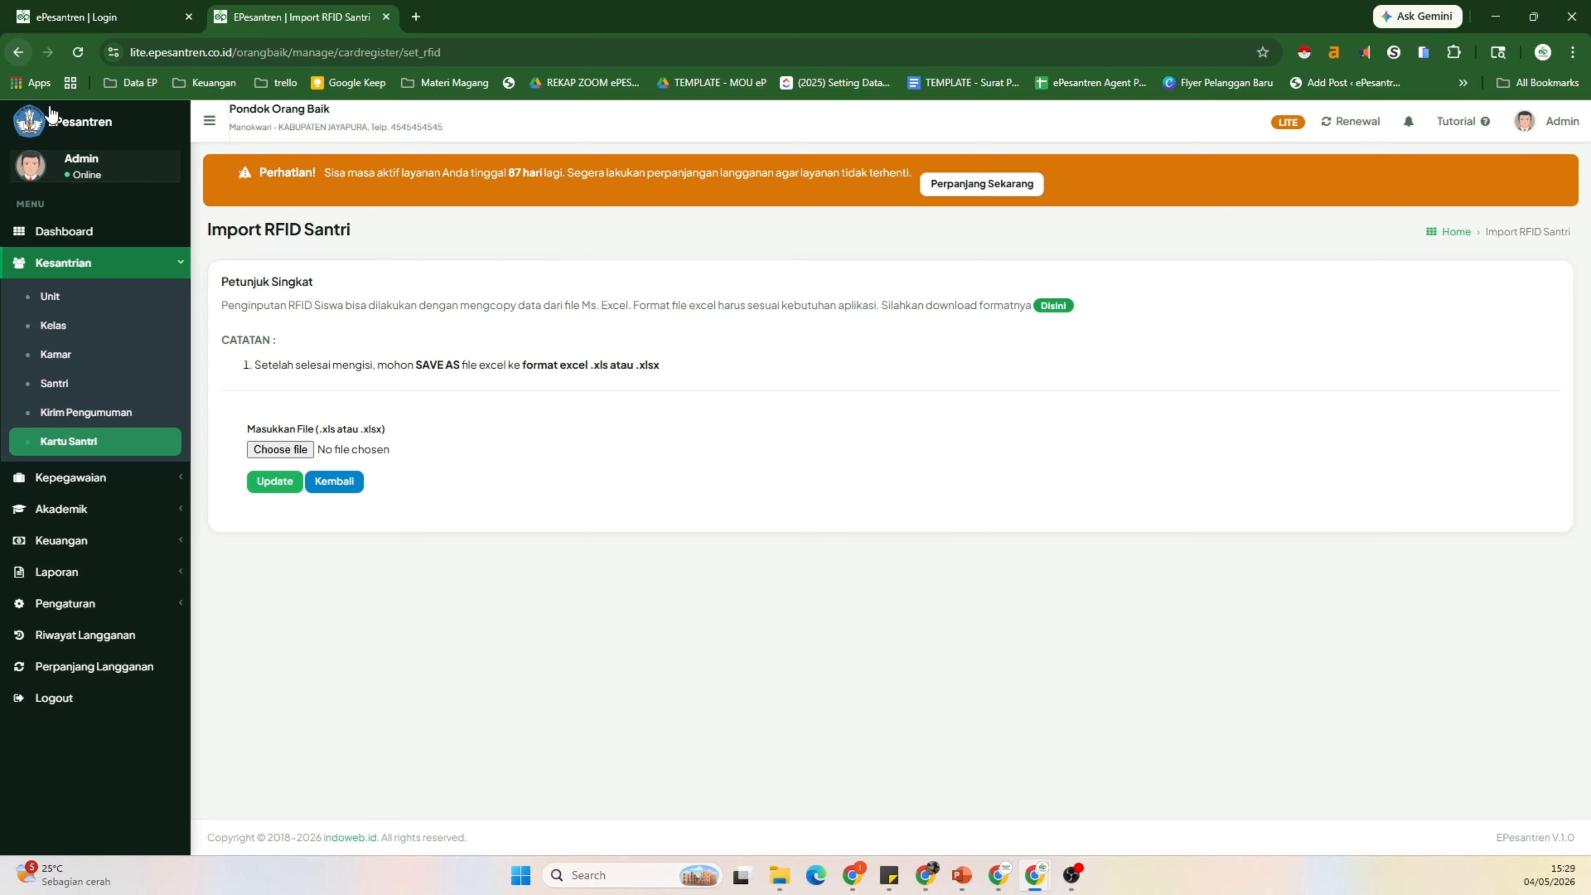
click(19, 54)
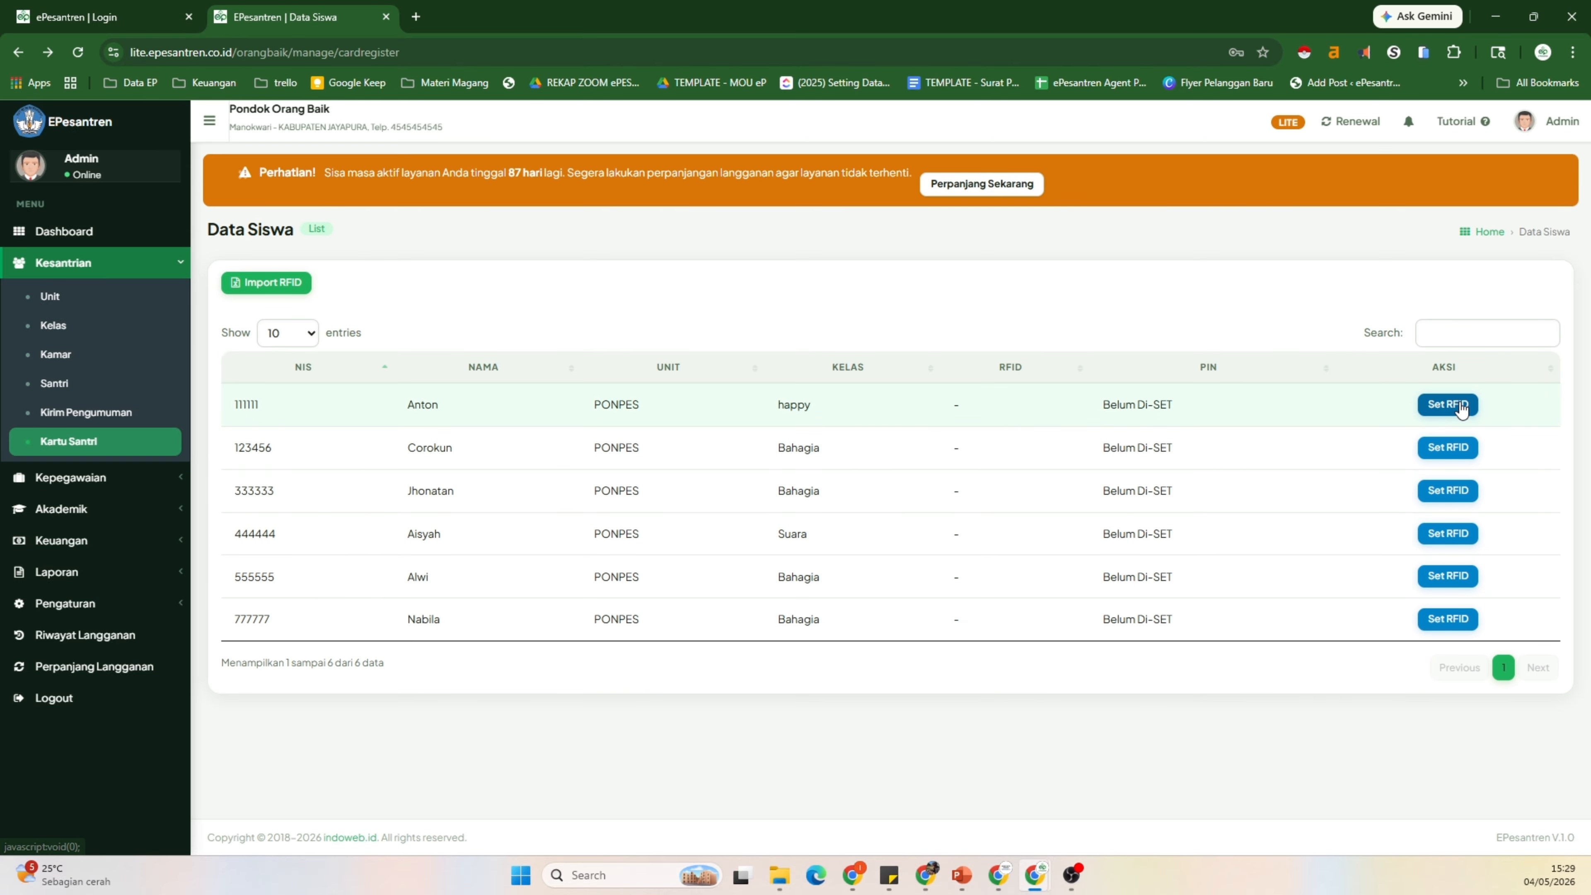
click(1450, 407)
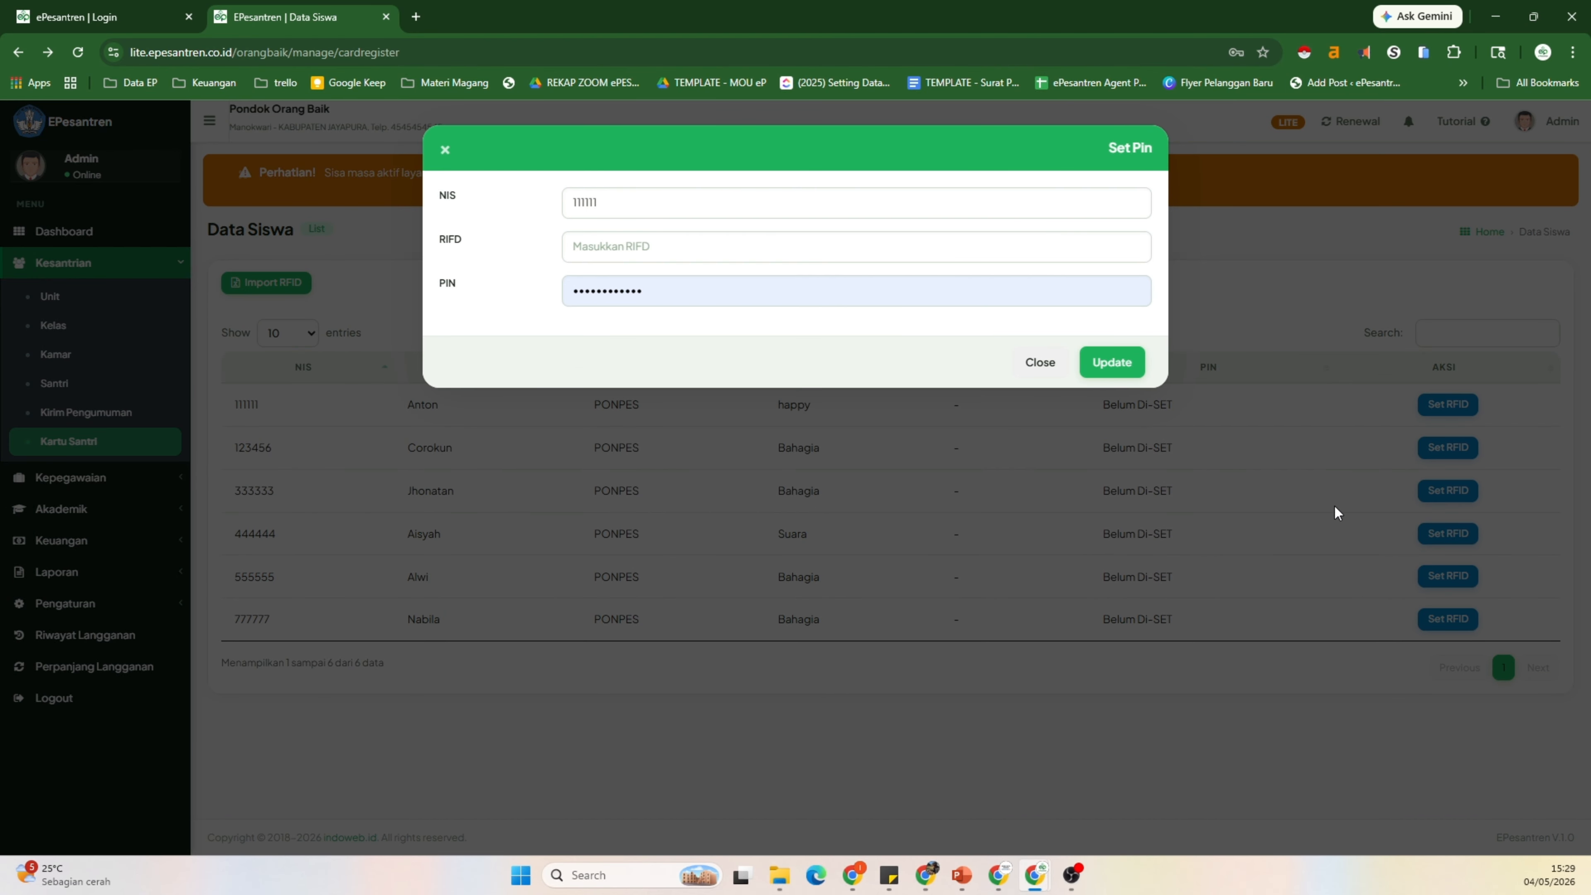
click(608, 202)
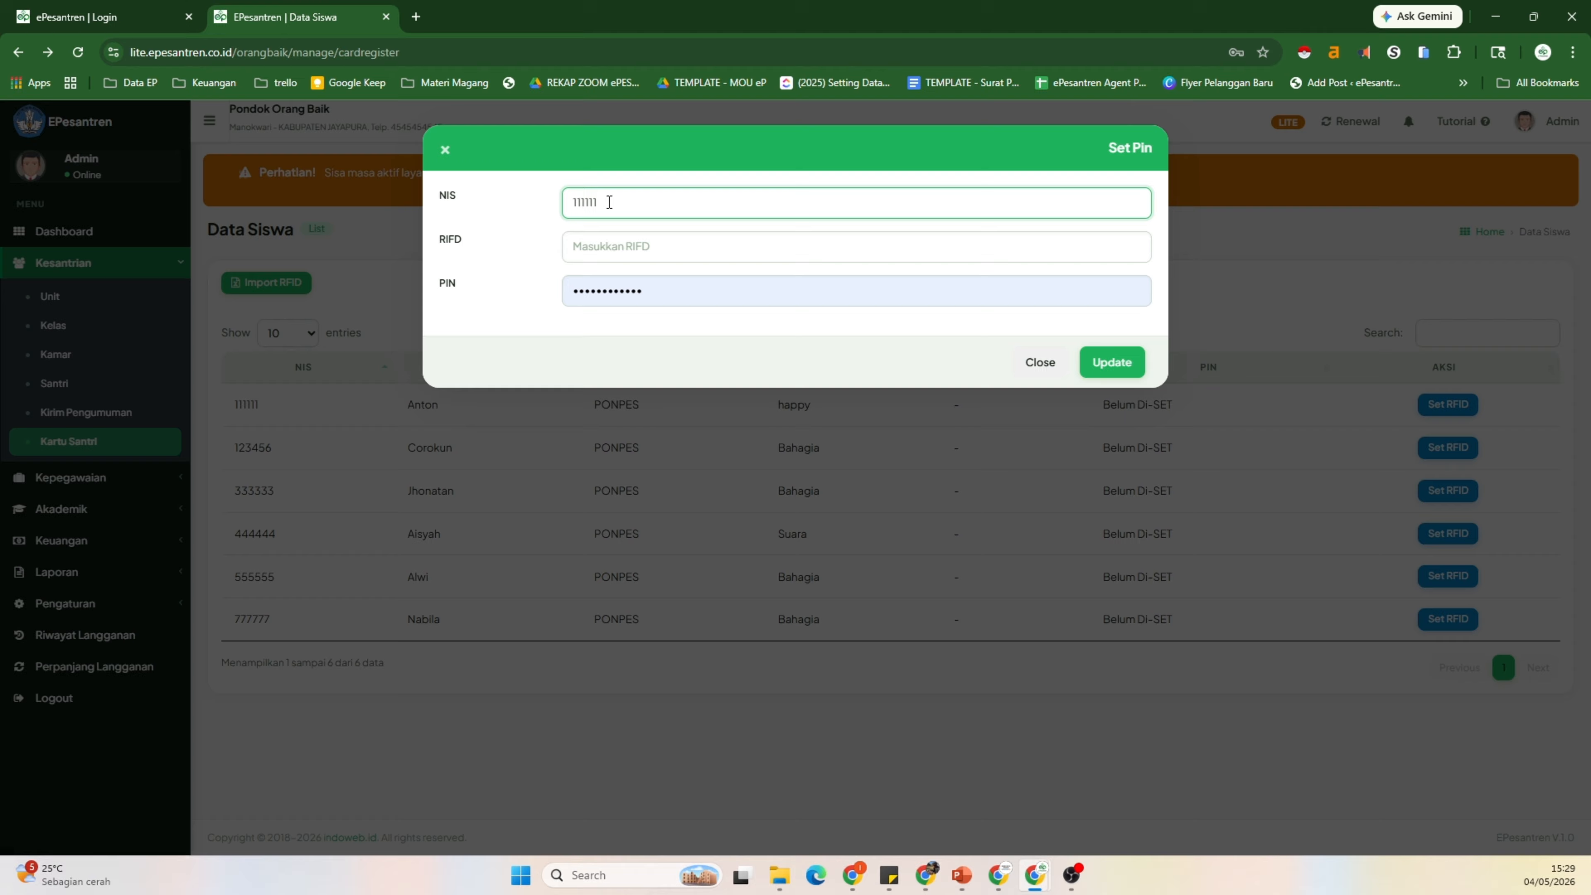
click(609, 249)
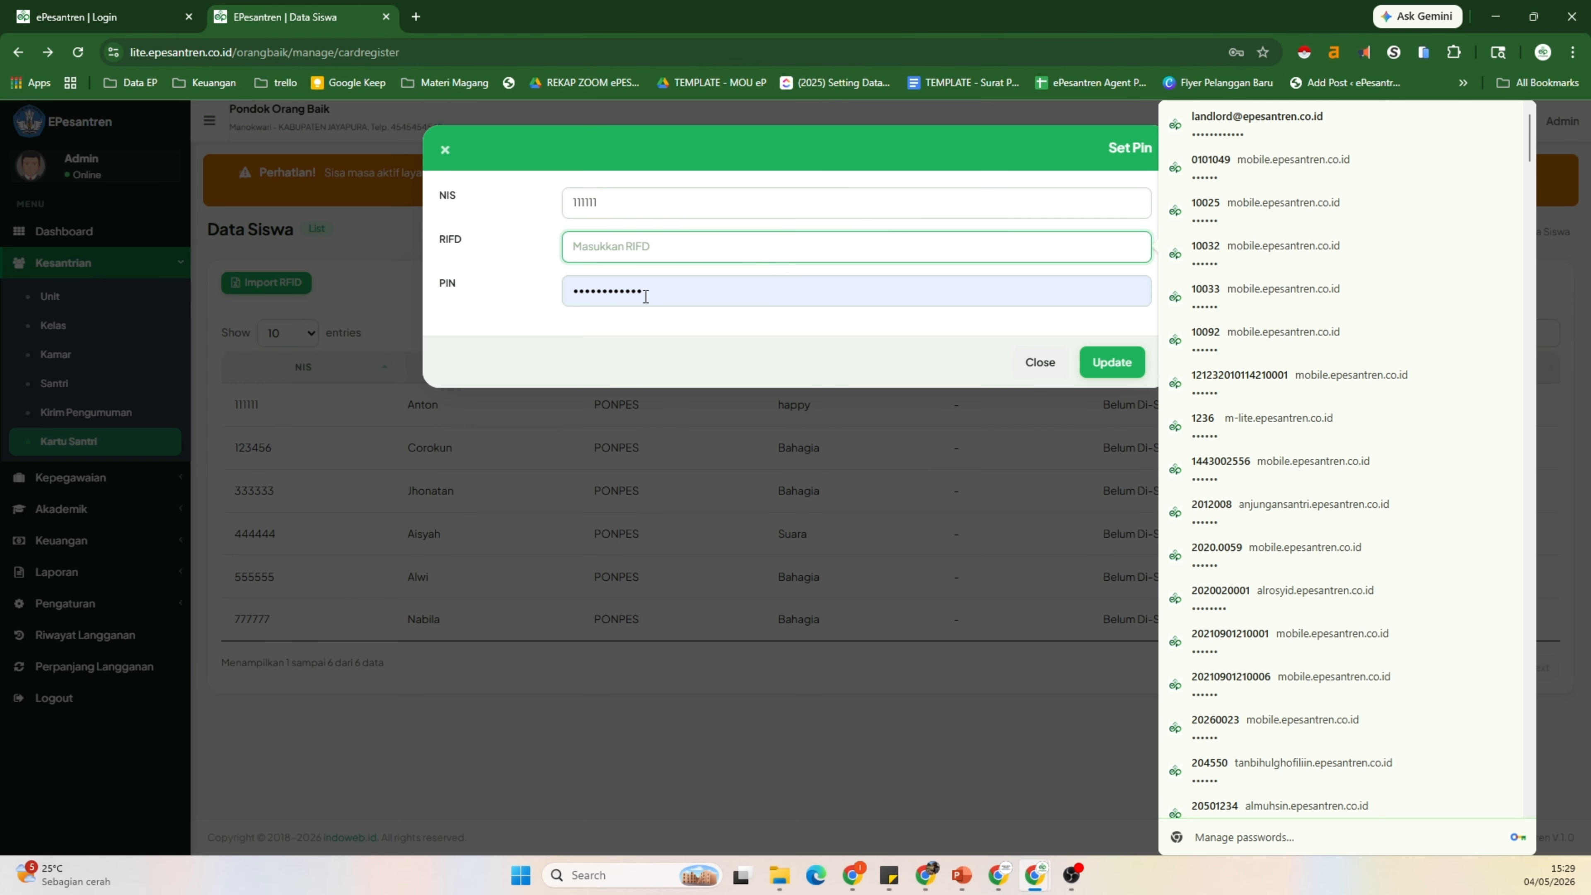
drag(642, 293, 557, 311)
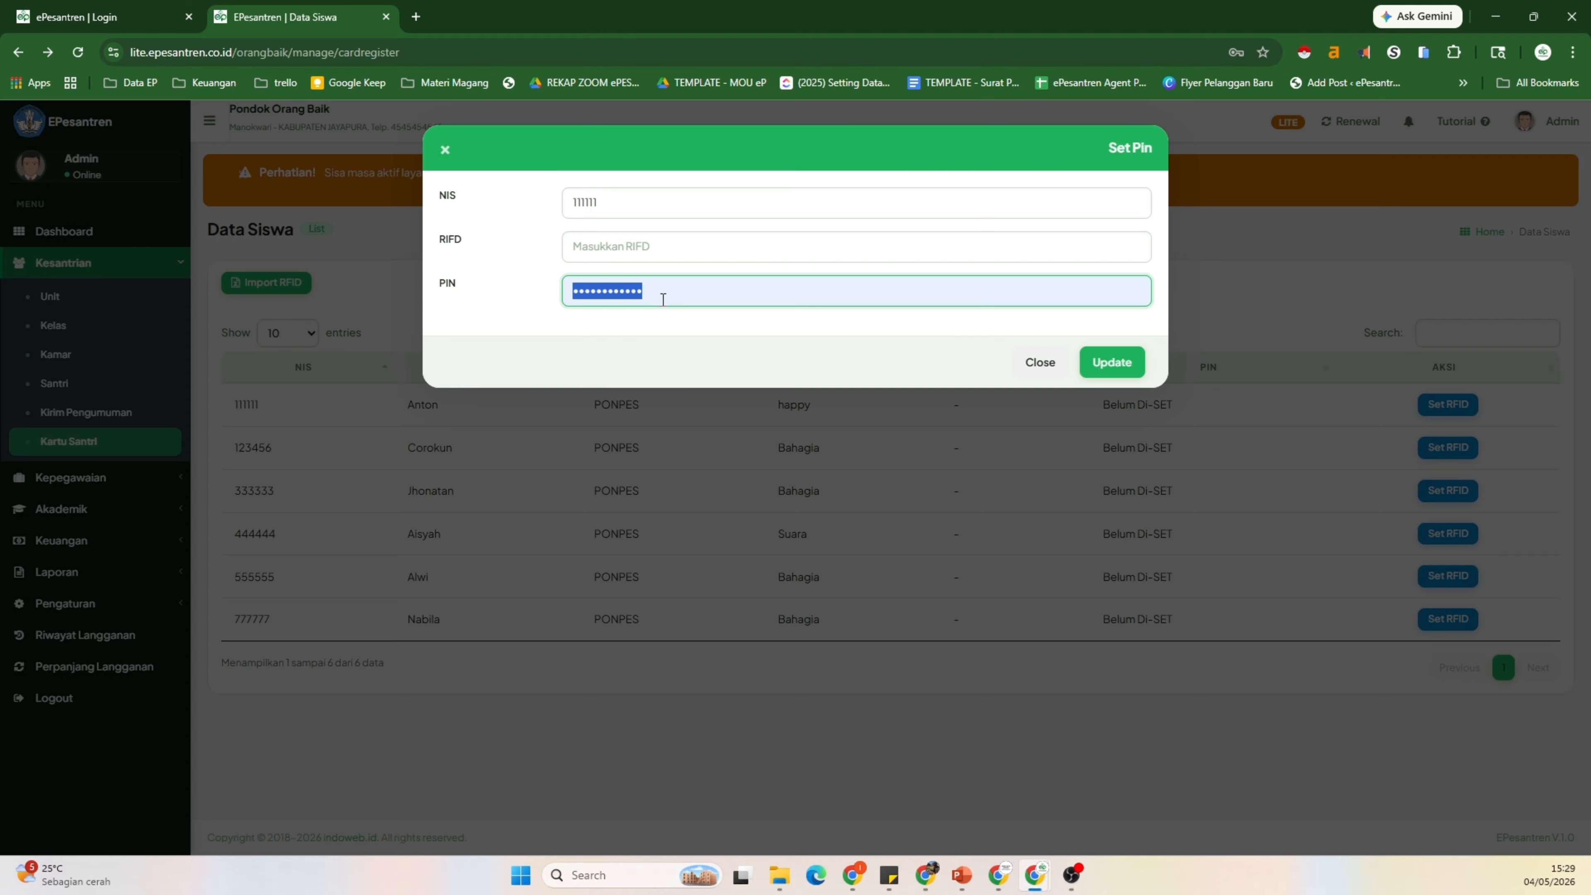
text(123456)
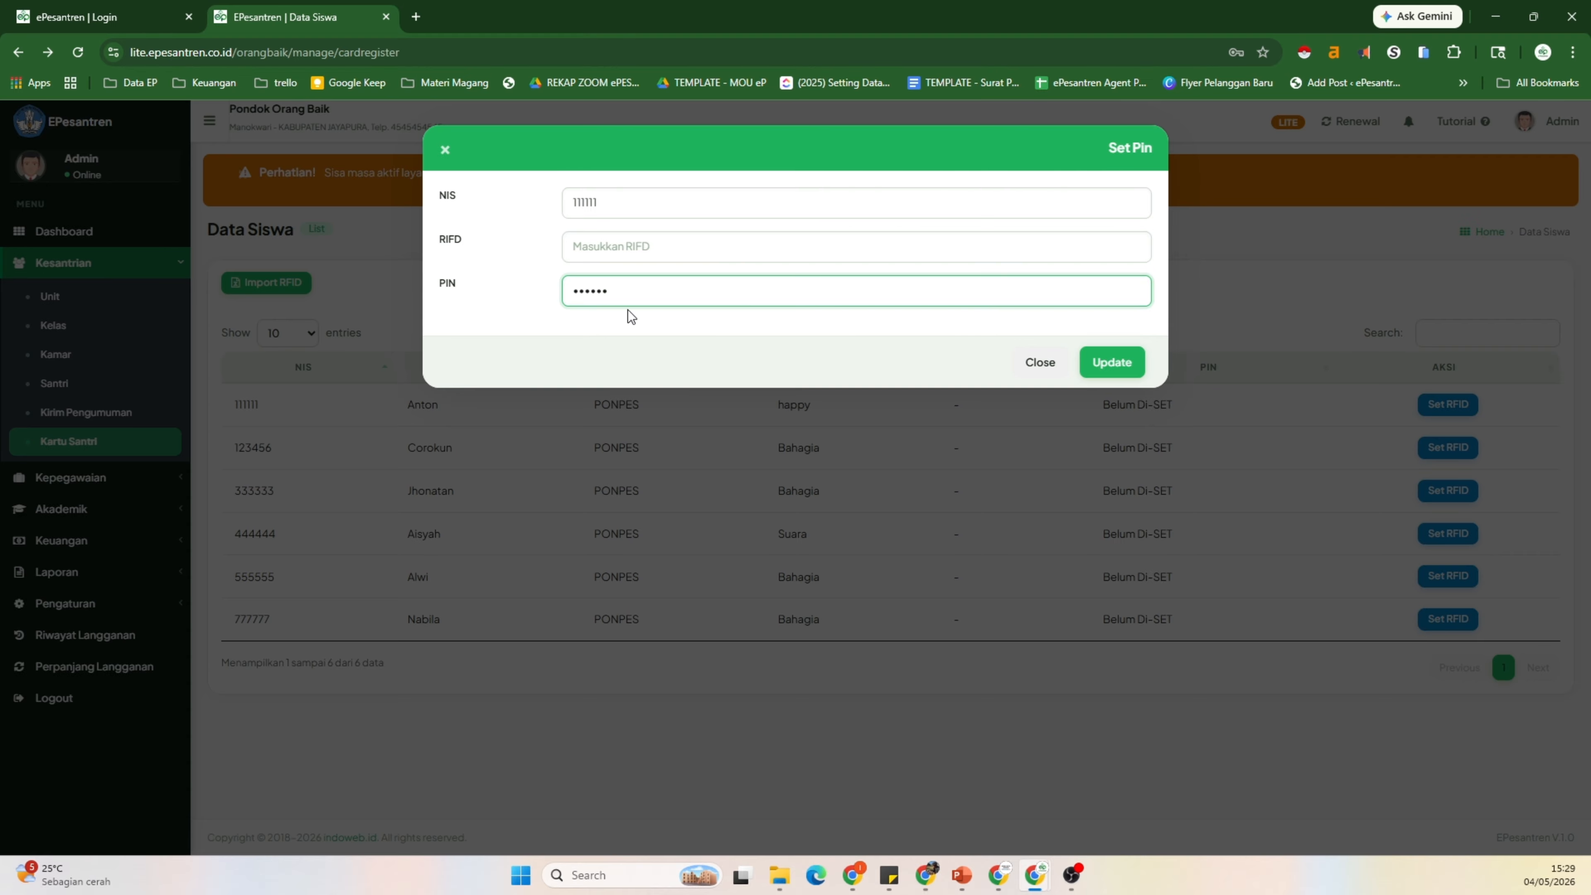
click(610, 245)
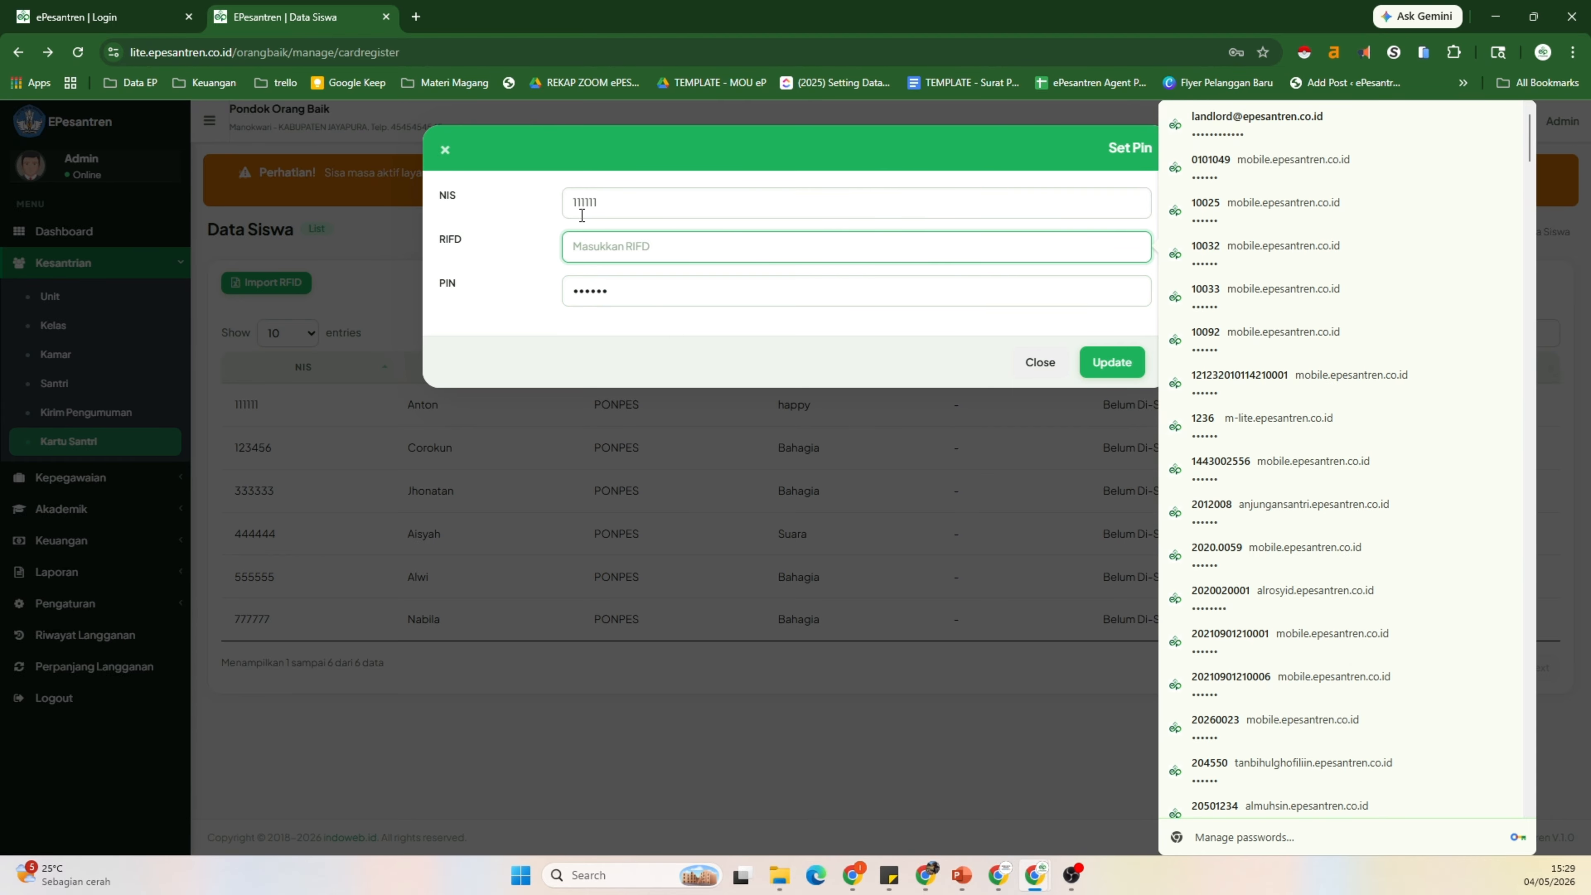
click(1128, 372)
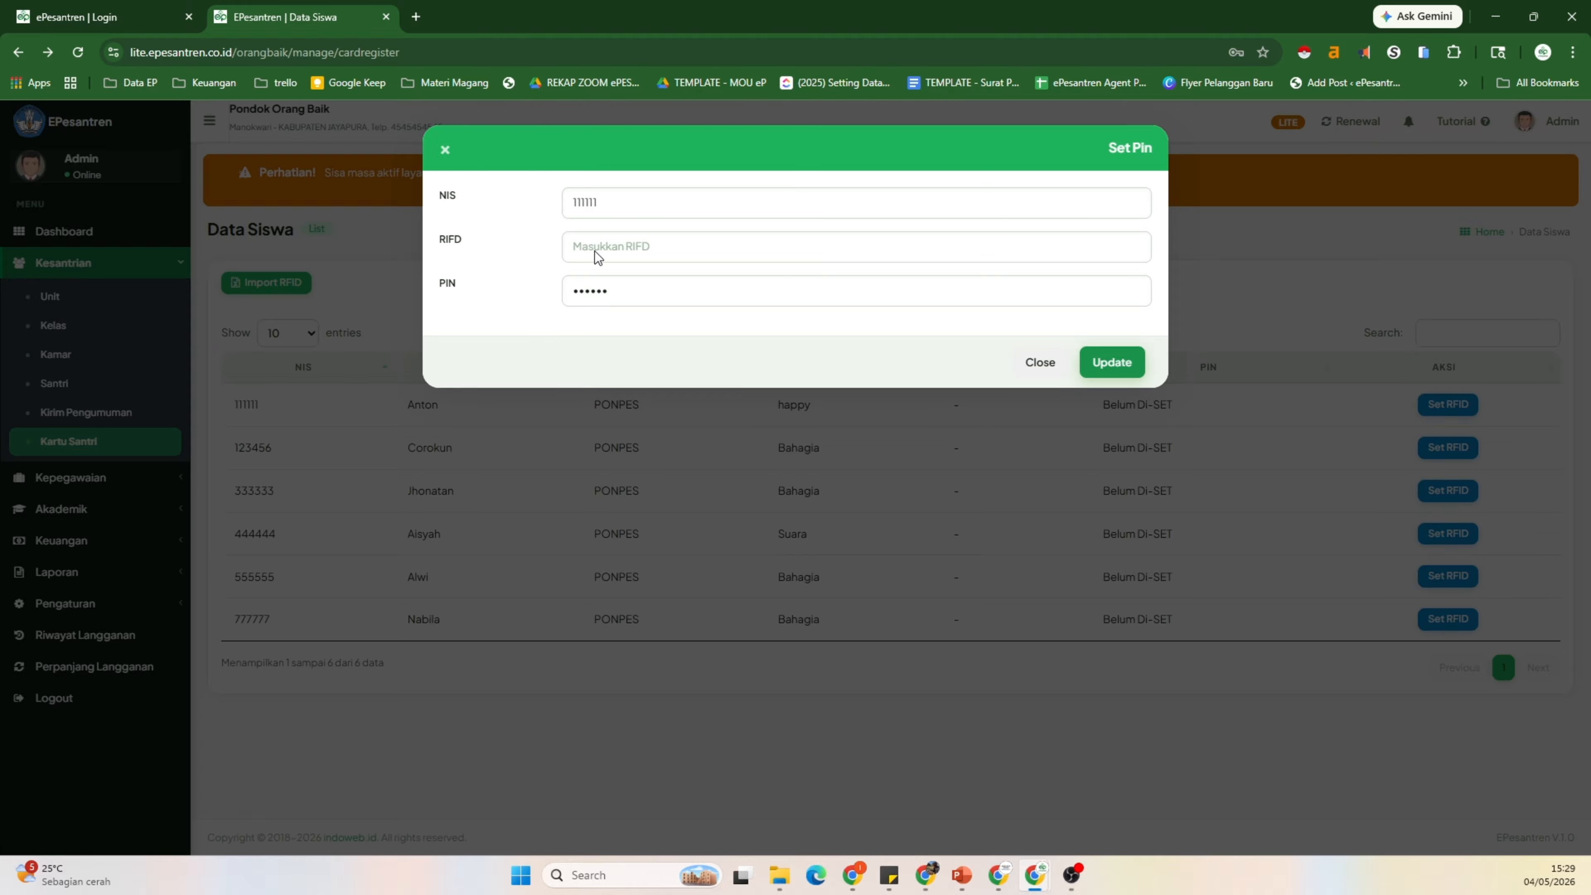
click(1040, 363)
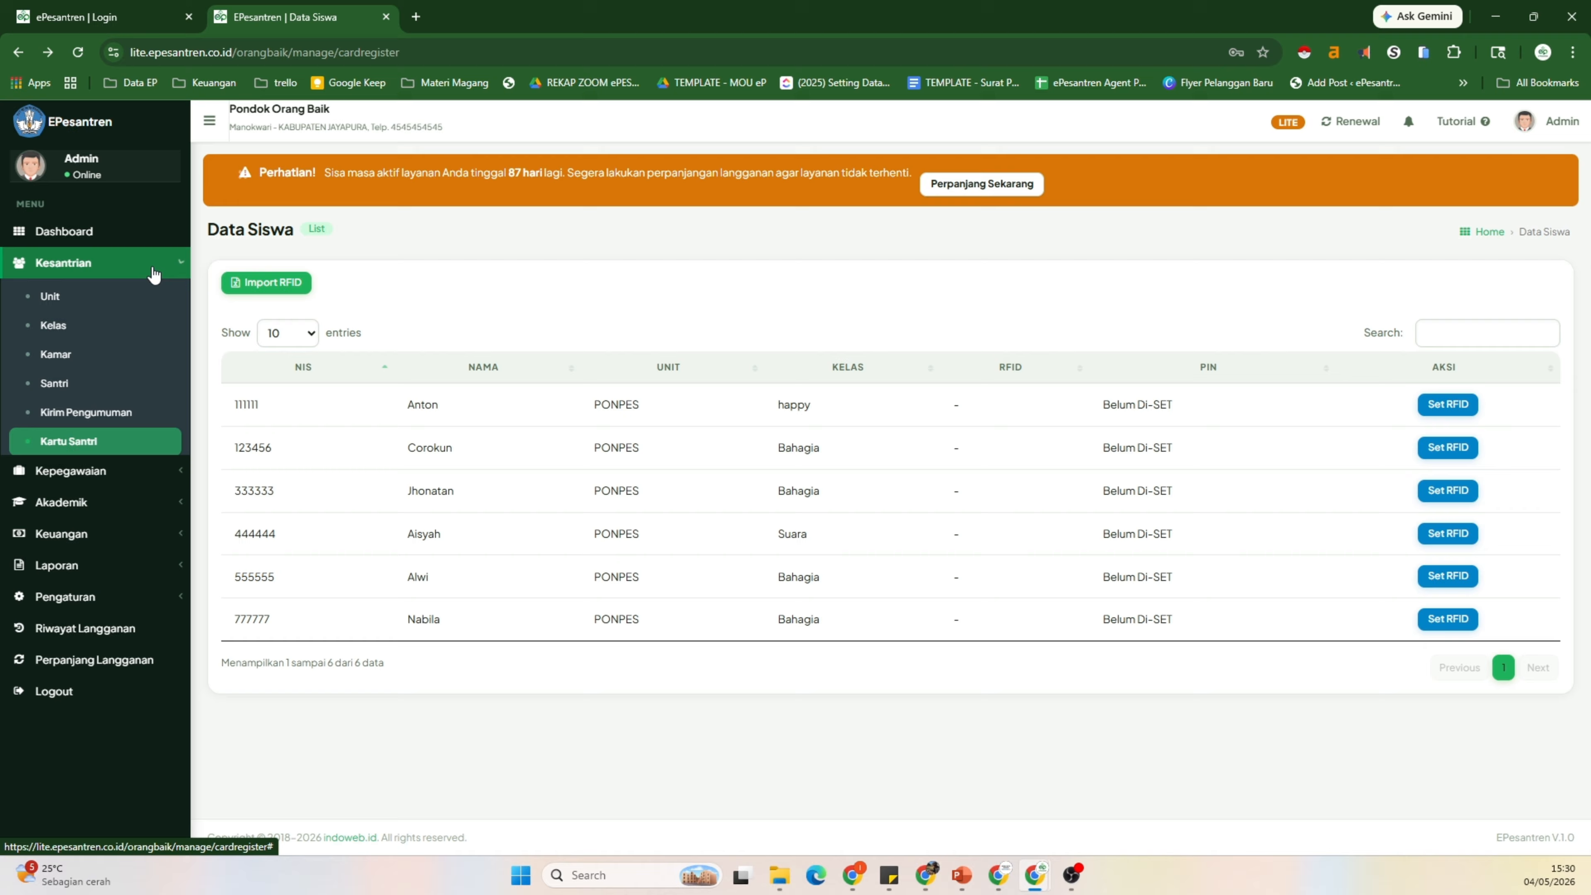
click(153, 273)
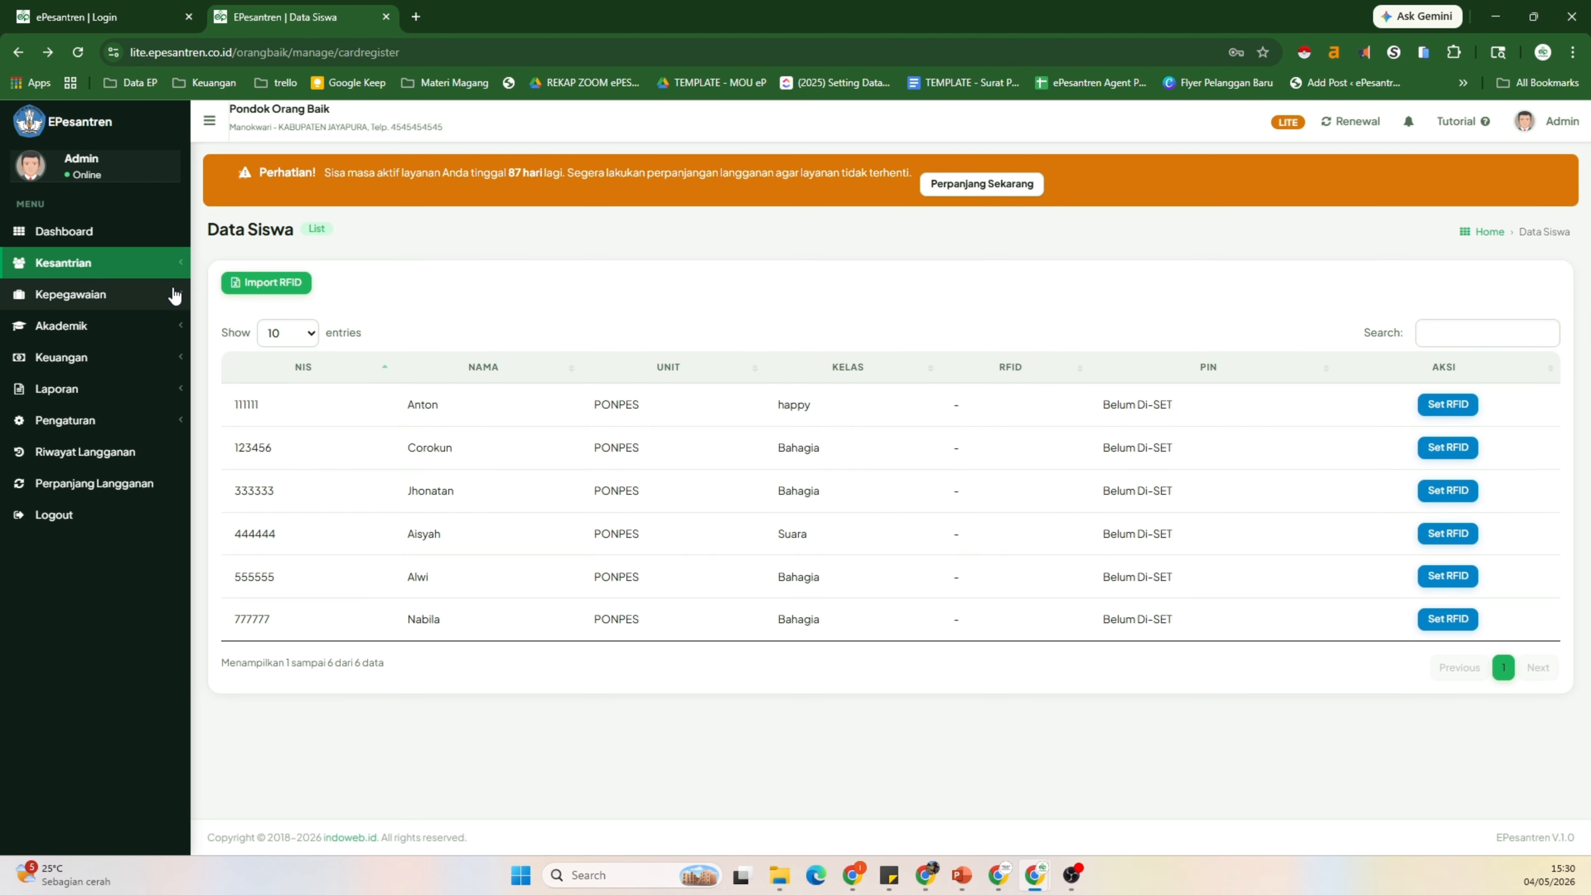